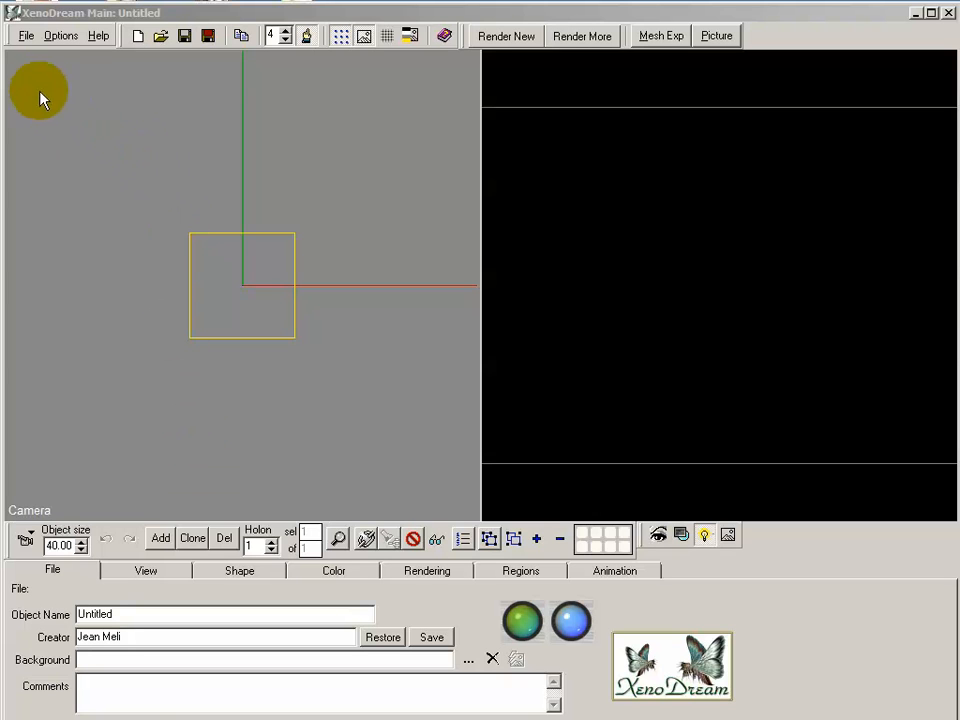
Open the sample file Pyrosculpture from the Tutorials folder and start a new render of it
click(27, 40)
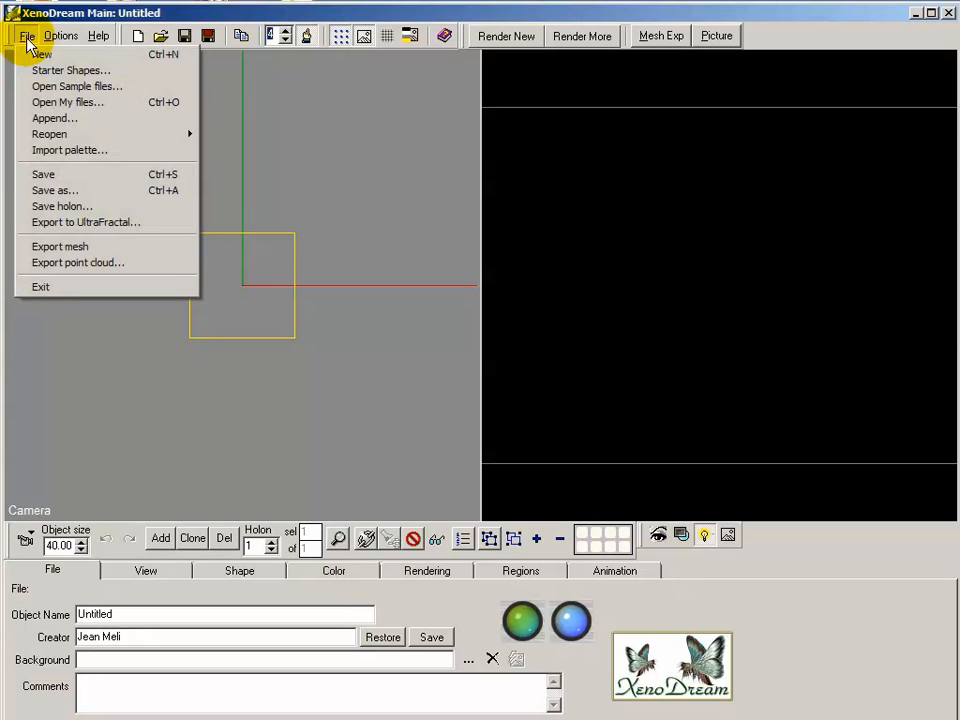
click(68, 86)
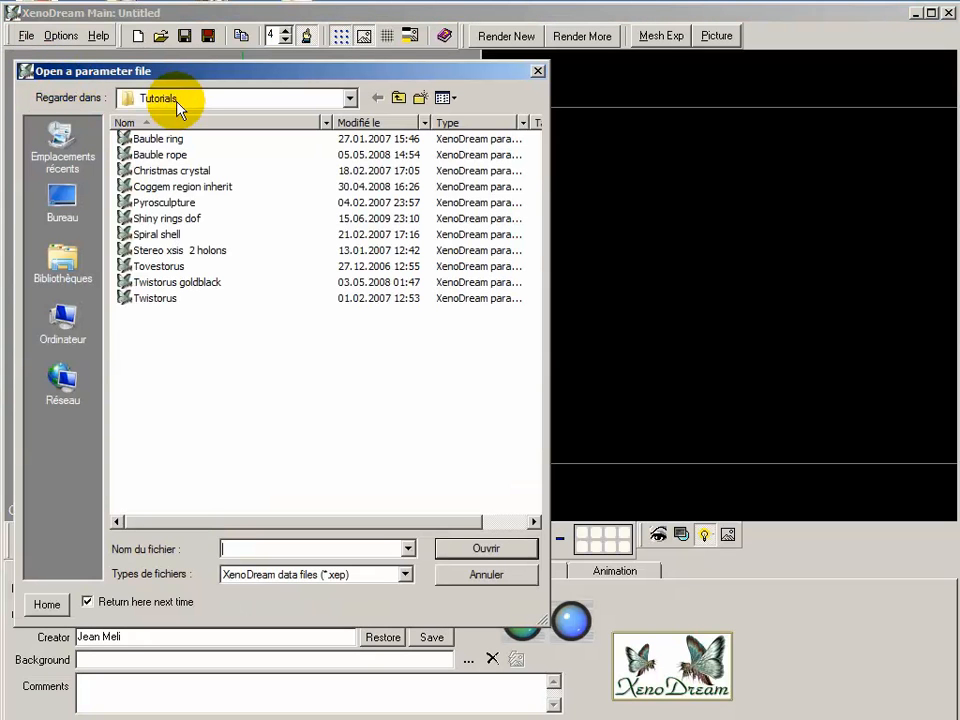
click(160, 204)
click(486, 549)
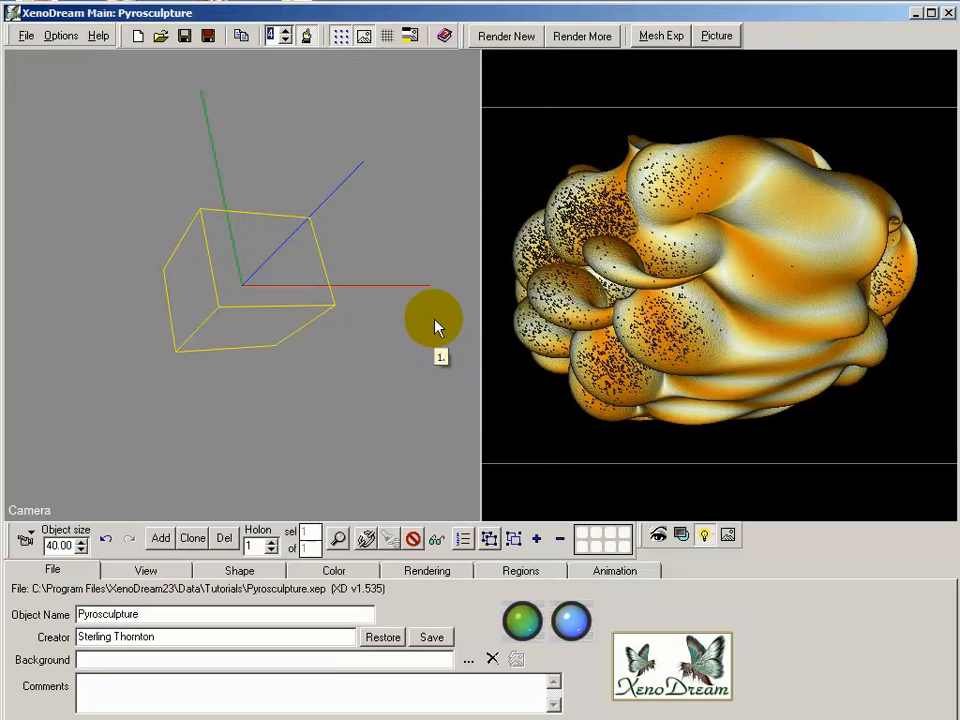
click(506, 35)
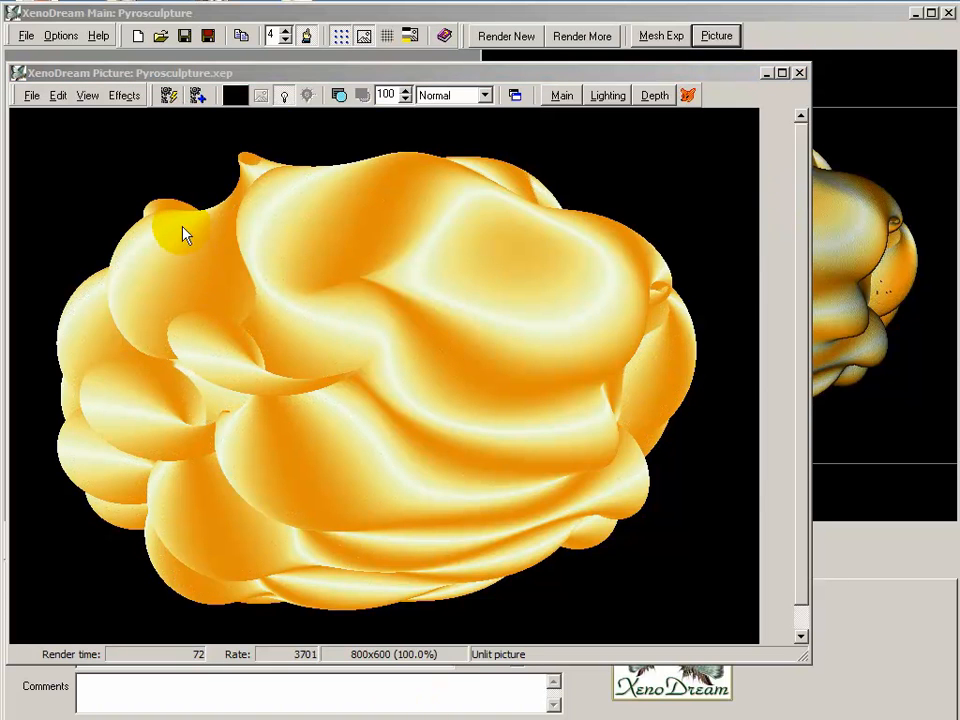
Create a new background picture and fill it with the cloudy blue sky from the Pic Texture editor, checking the whole-picture preview
click(32, 95)
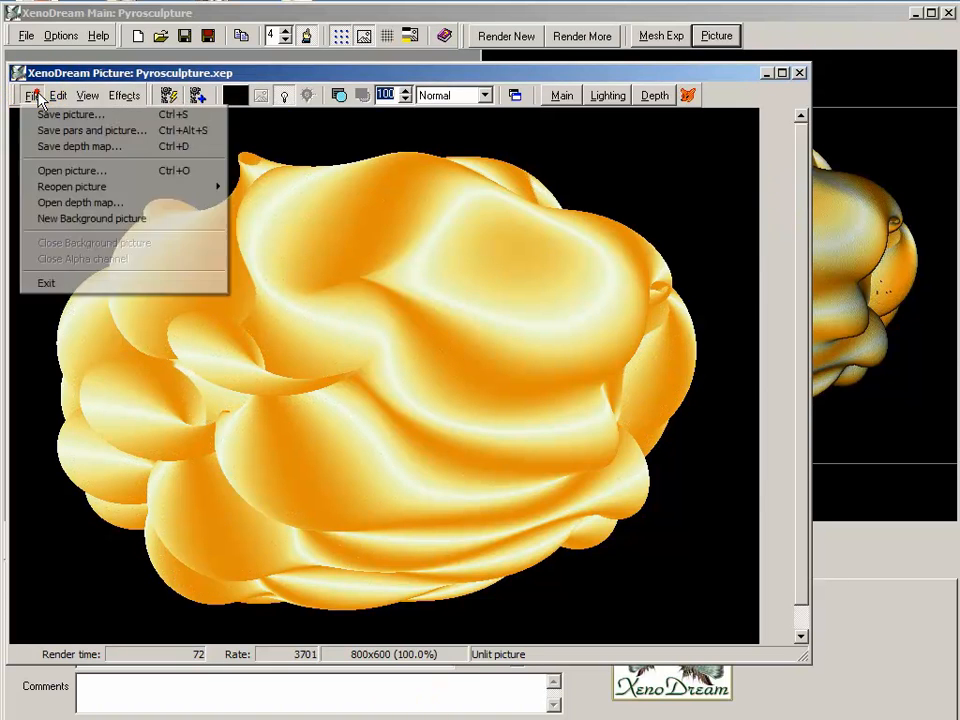
click(139, 219)
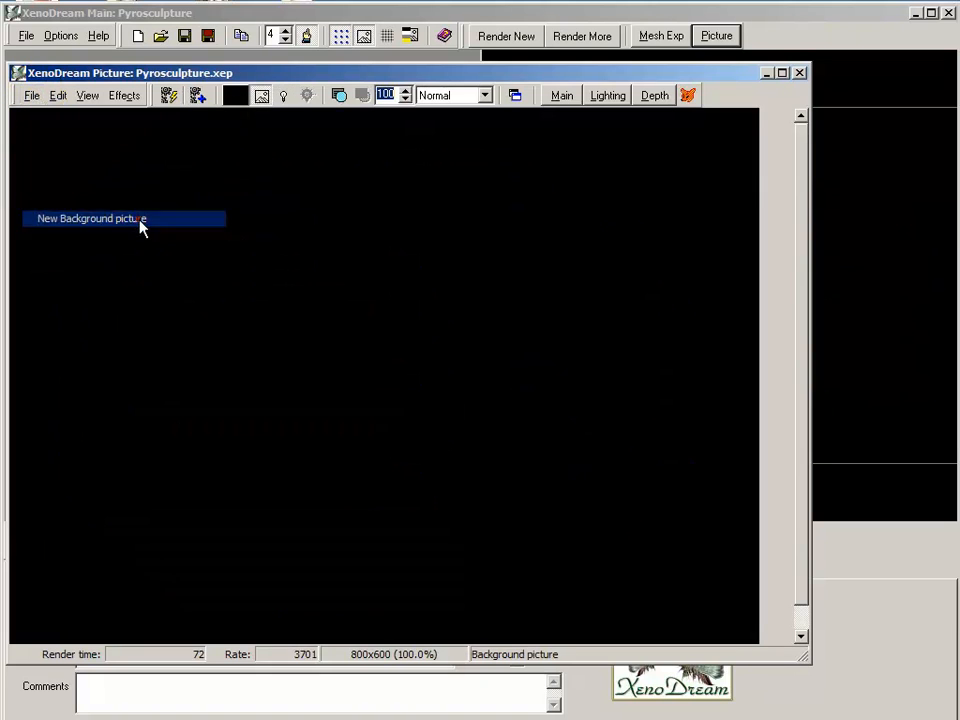
click(124, 95)
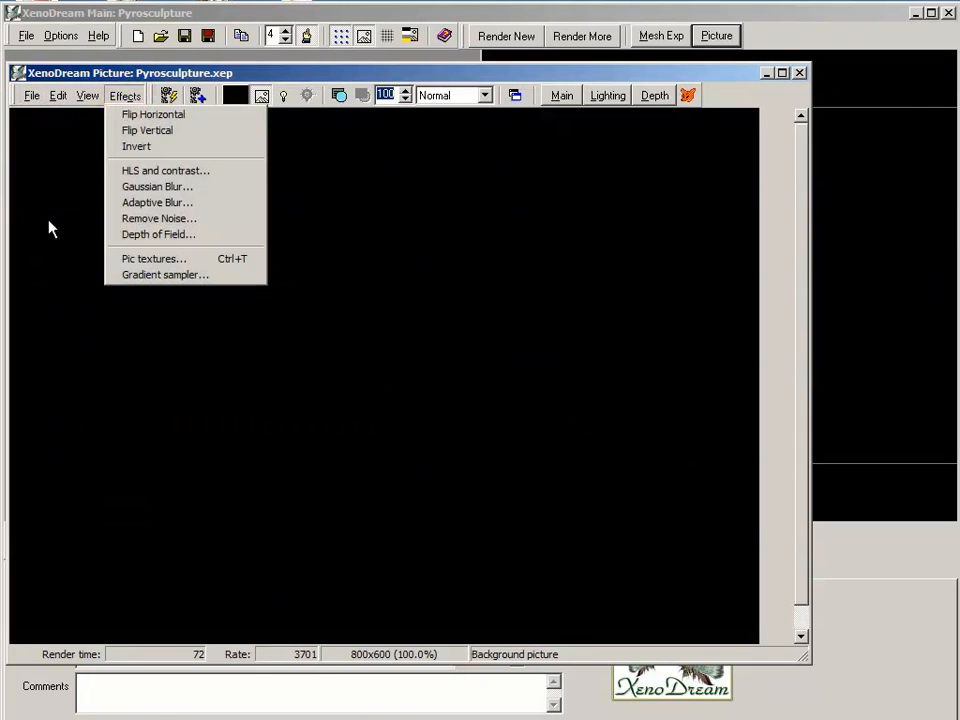
click(182, 263)
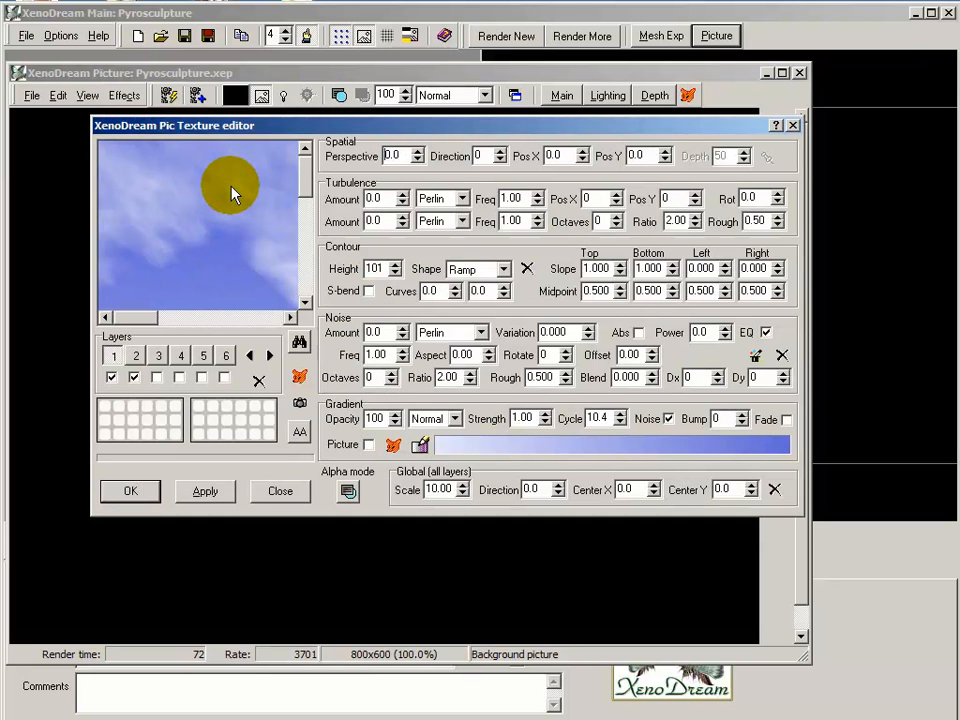
click(298, 342)
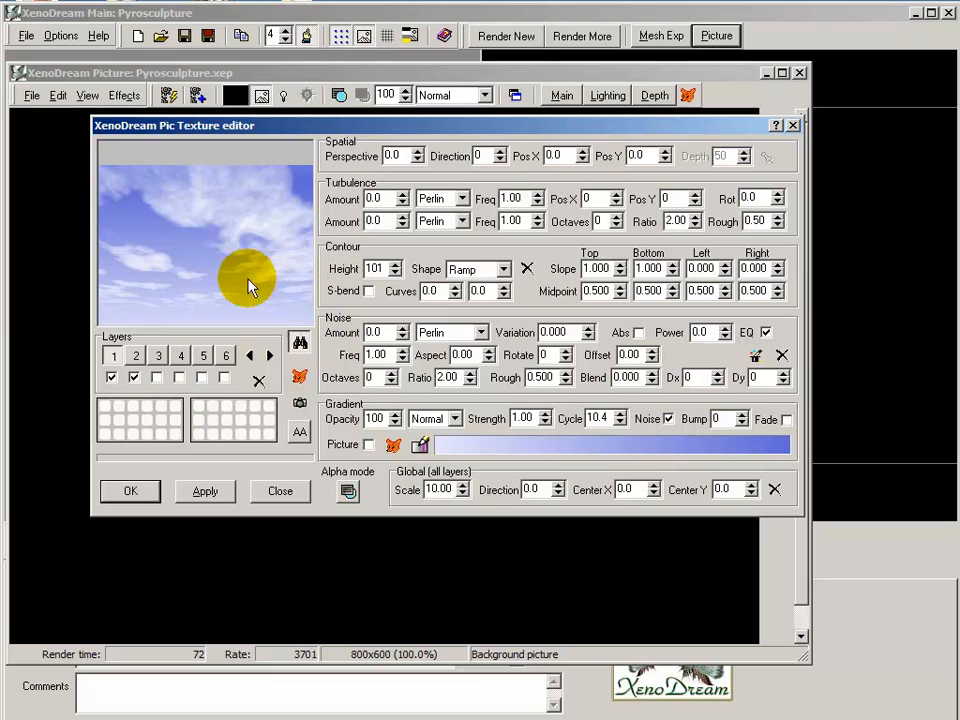
click(299, 341)
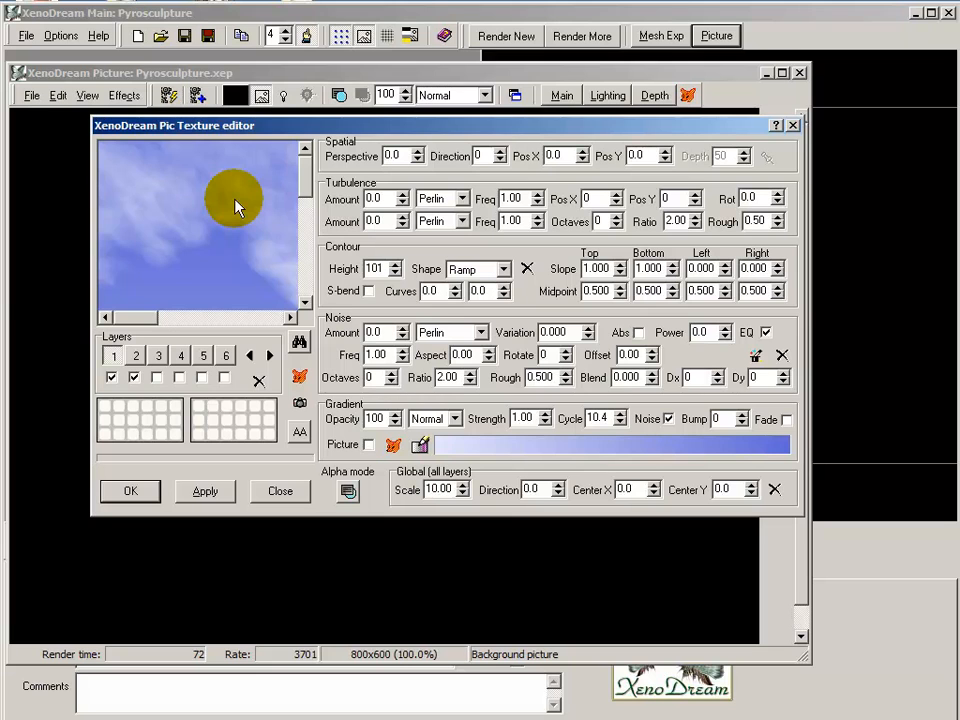
click(210, 490)
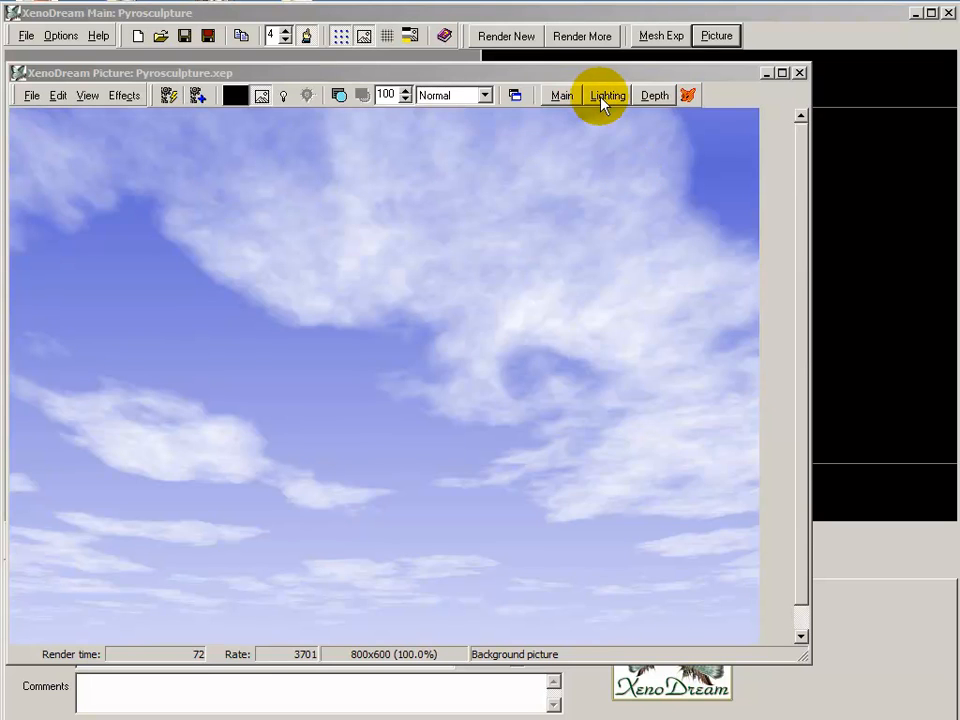
In the Lighting window, polish the object's surface with Polish set to 9 and apply the lighting to the picture
click(606, 96)
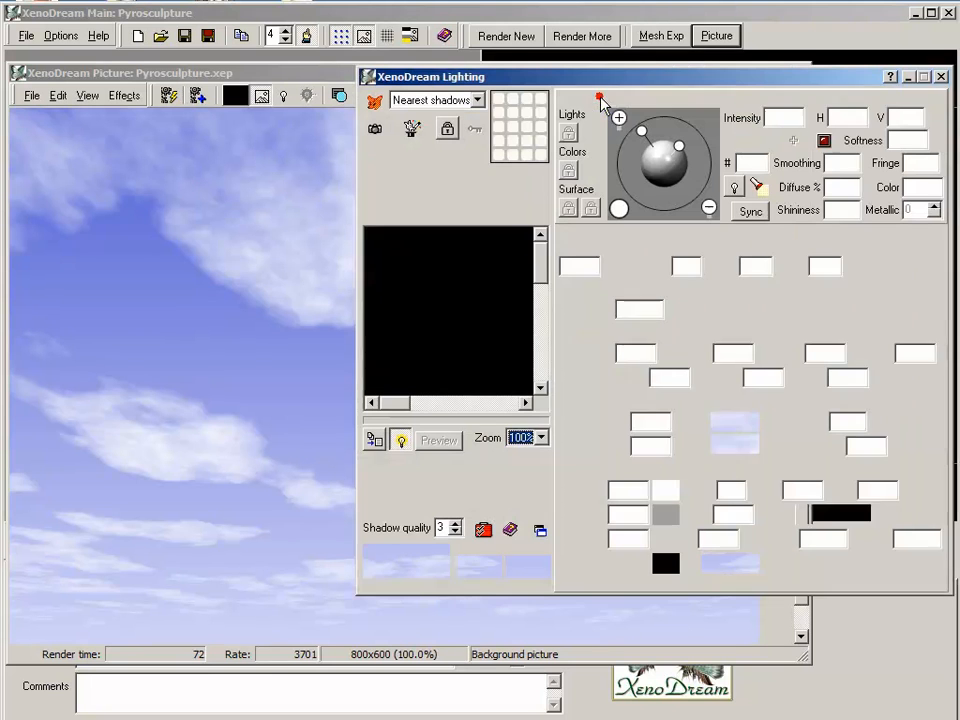
drag(493, 340, 474, 317)
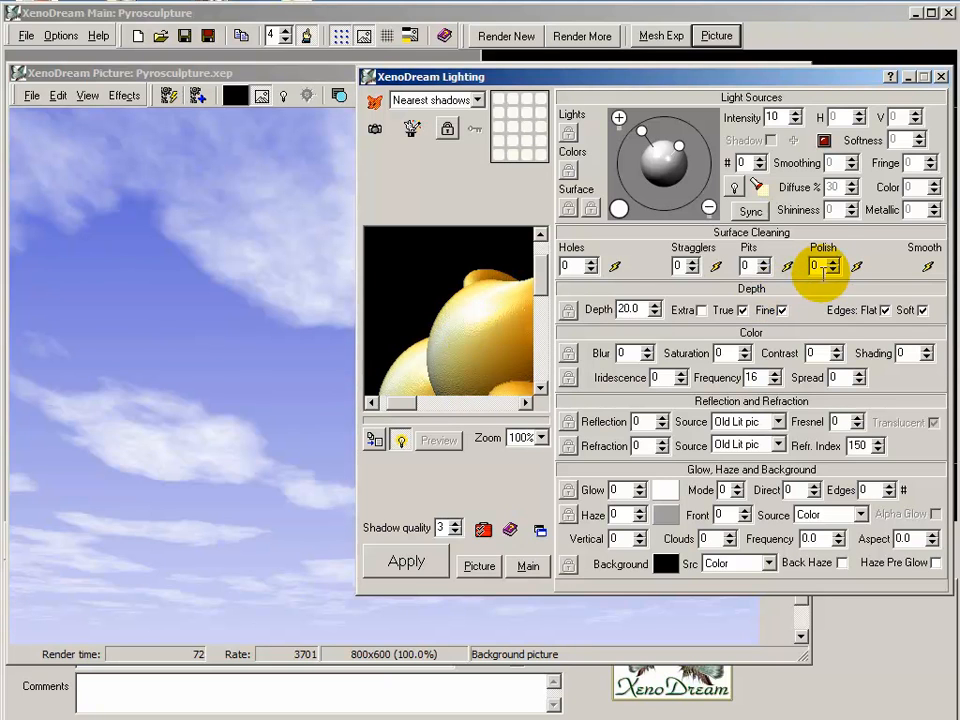
click(831, 262)
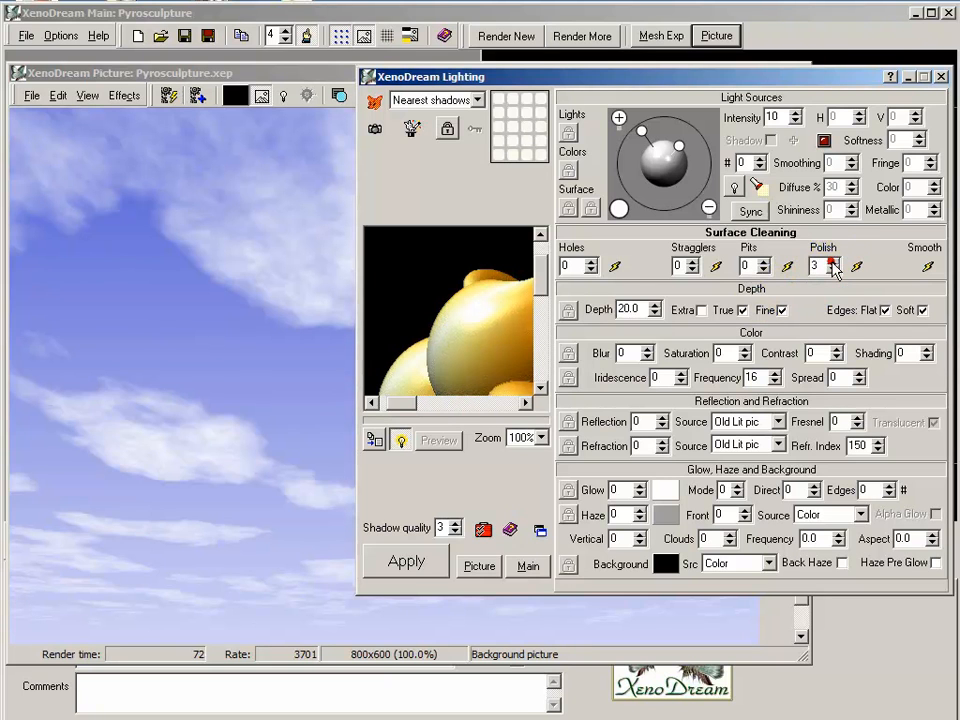
click(832, 262)
click(832, 262)
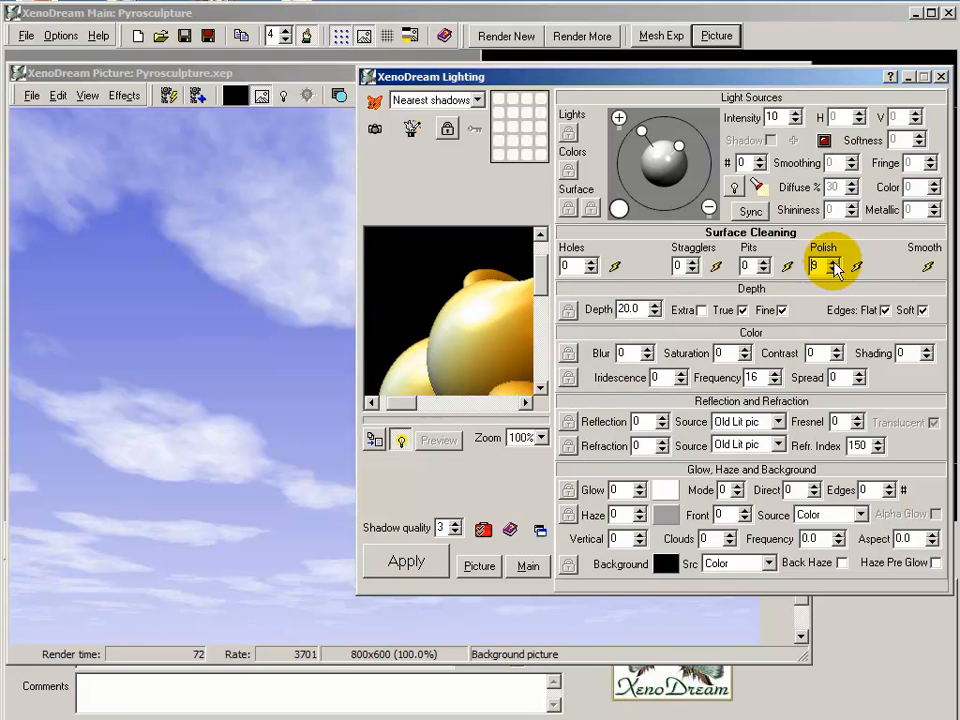
click(857, 265)
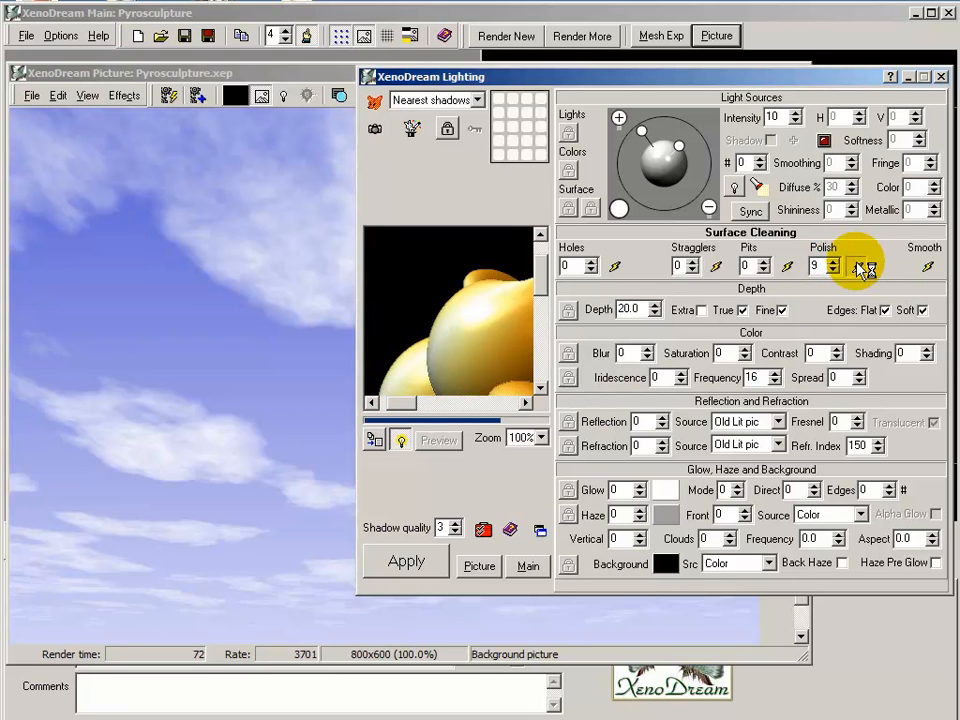
click(407, 561)
click(439, 490)
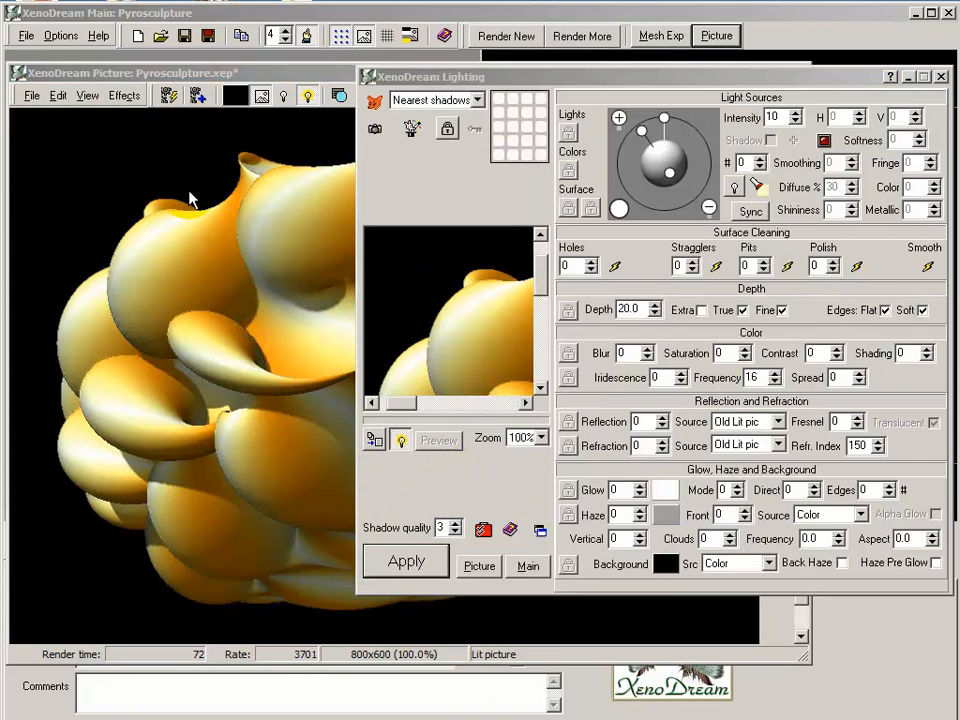
Set the background source to Back picture, load the China aquavitreous preset from 1.6 Ceramic, and apply the lighting twice
click(769, 565)
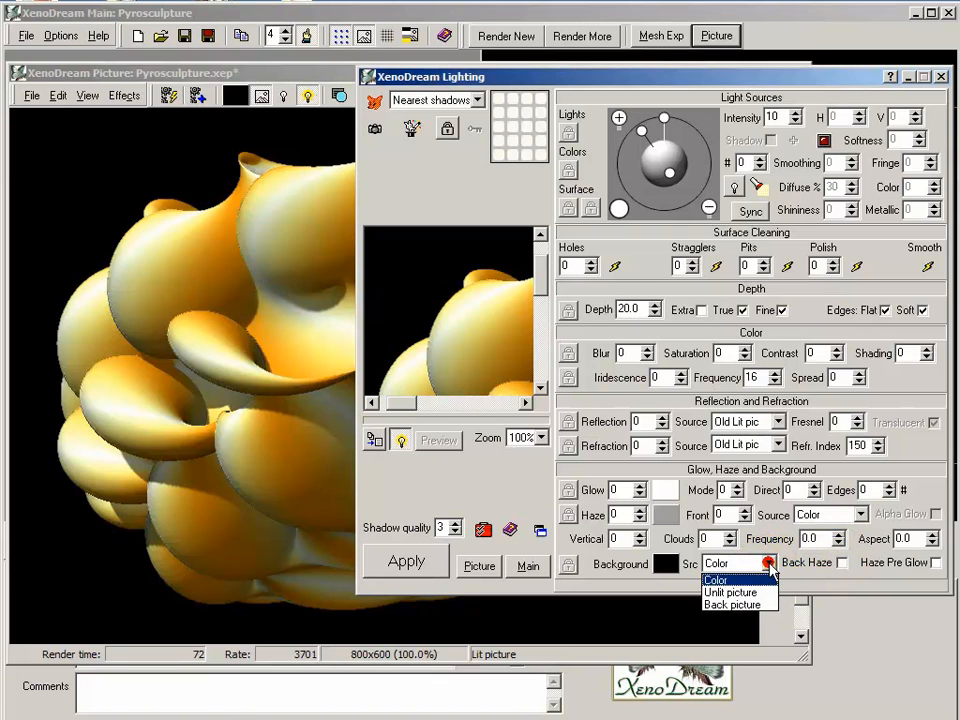
click(727, 606)
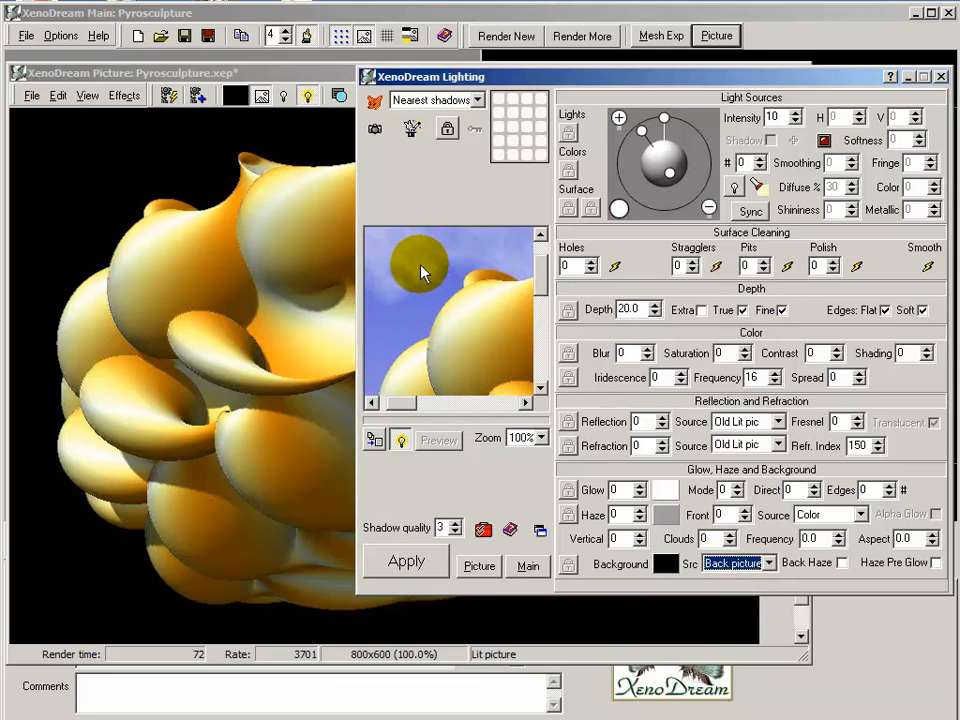
click(376, 104)
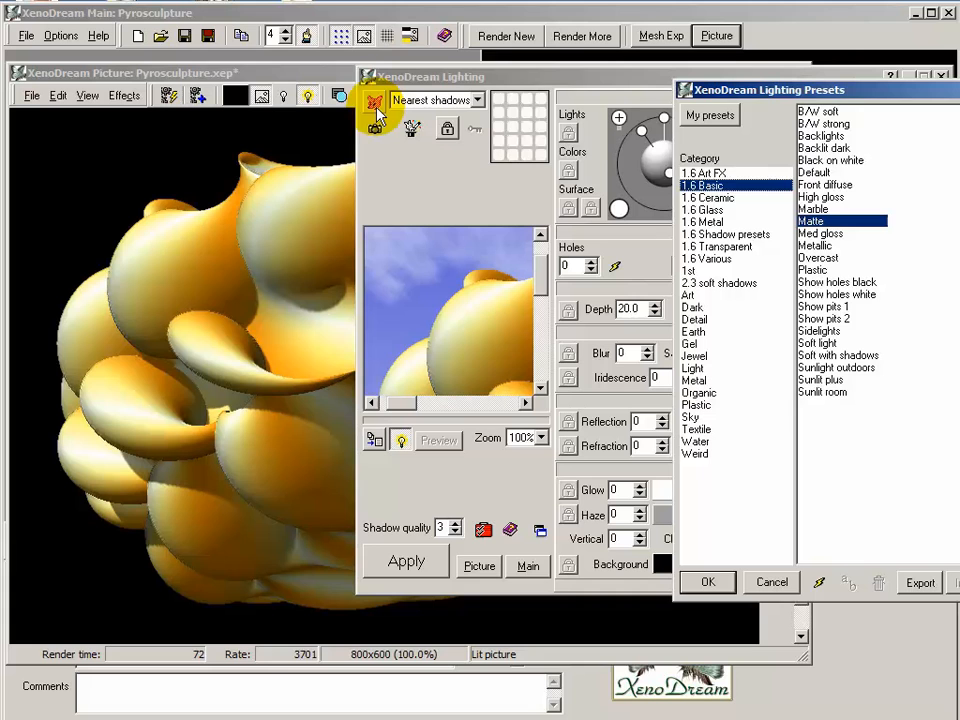
click(708, 198)
click(852, 162)
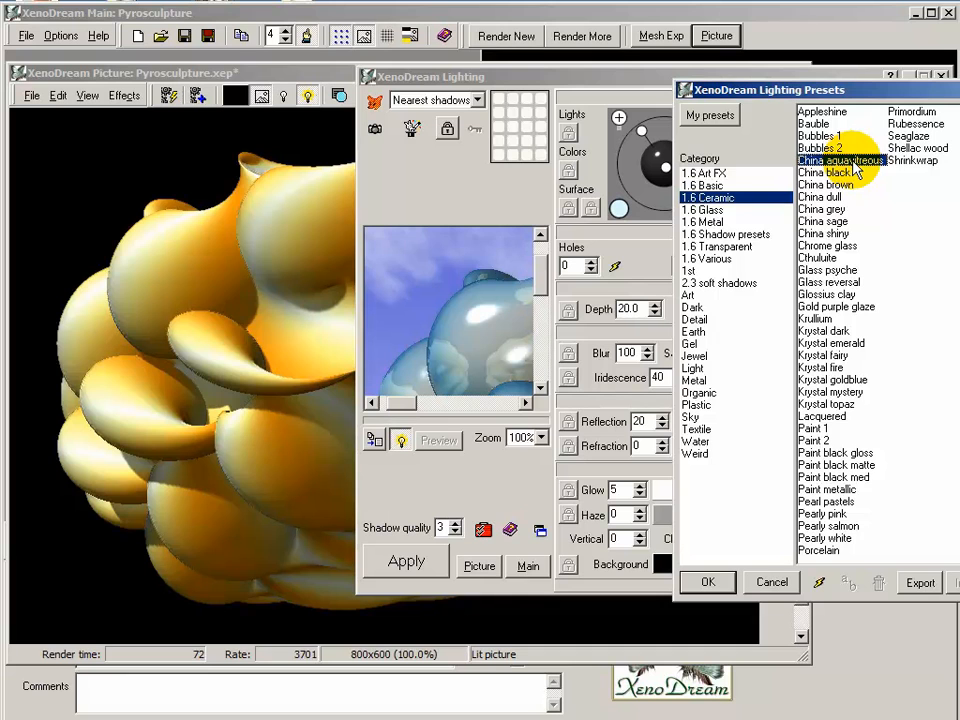
double_click(840, 162)
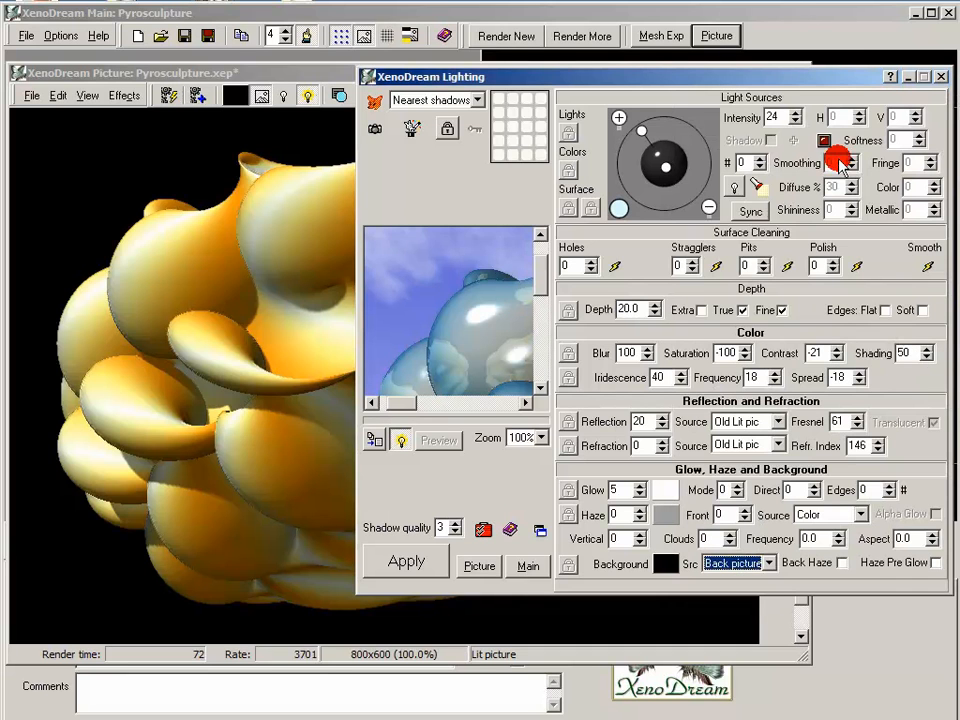
click(407, 561)
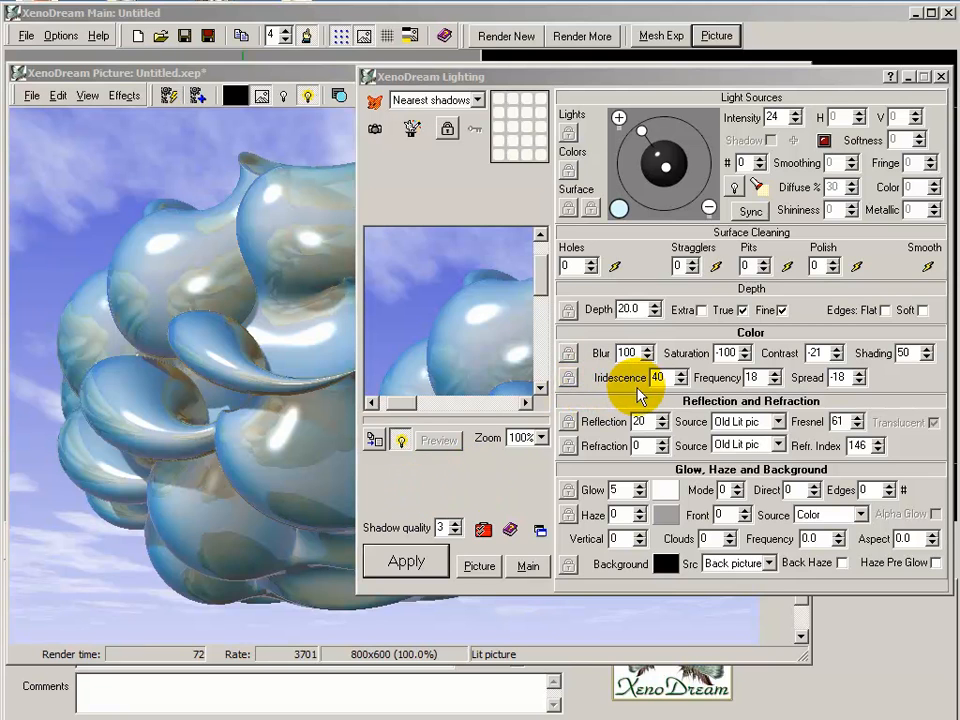
click(415, 563)
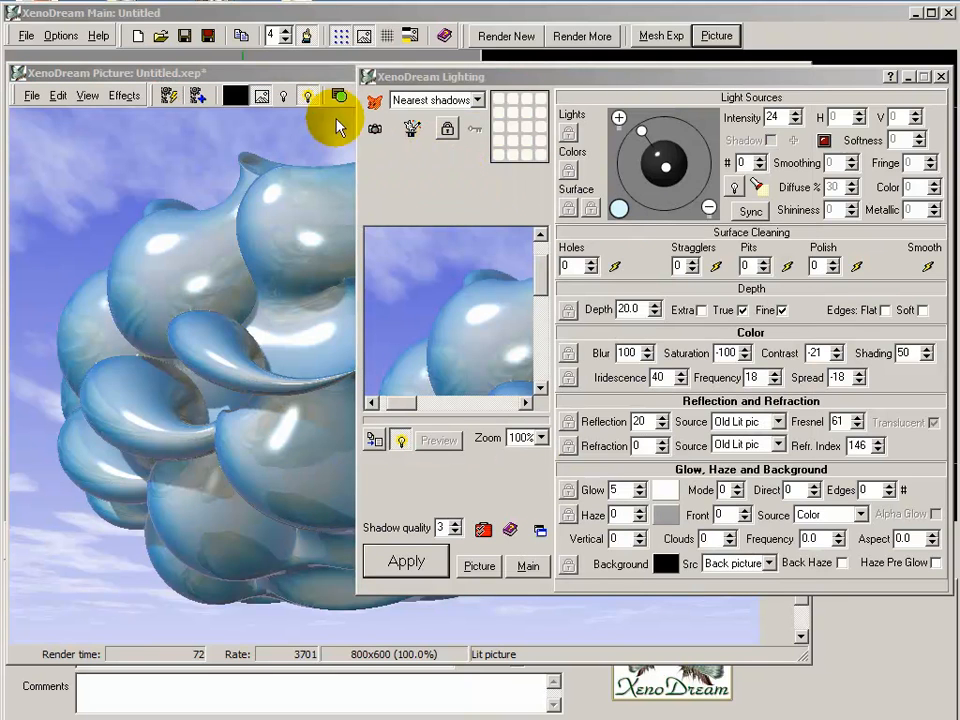
Load the Porcelain lighting preset from 1.6 Ceramic and apply it repeatedly to build up the reflections
click(375, 103)
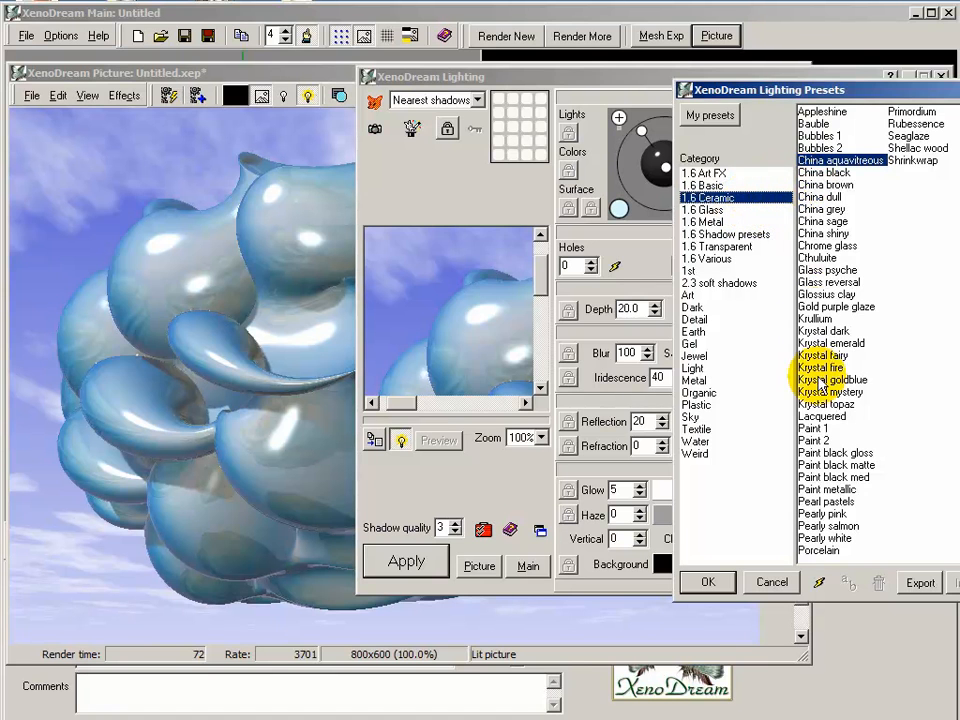
double_click(822, 550)
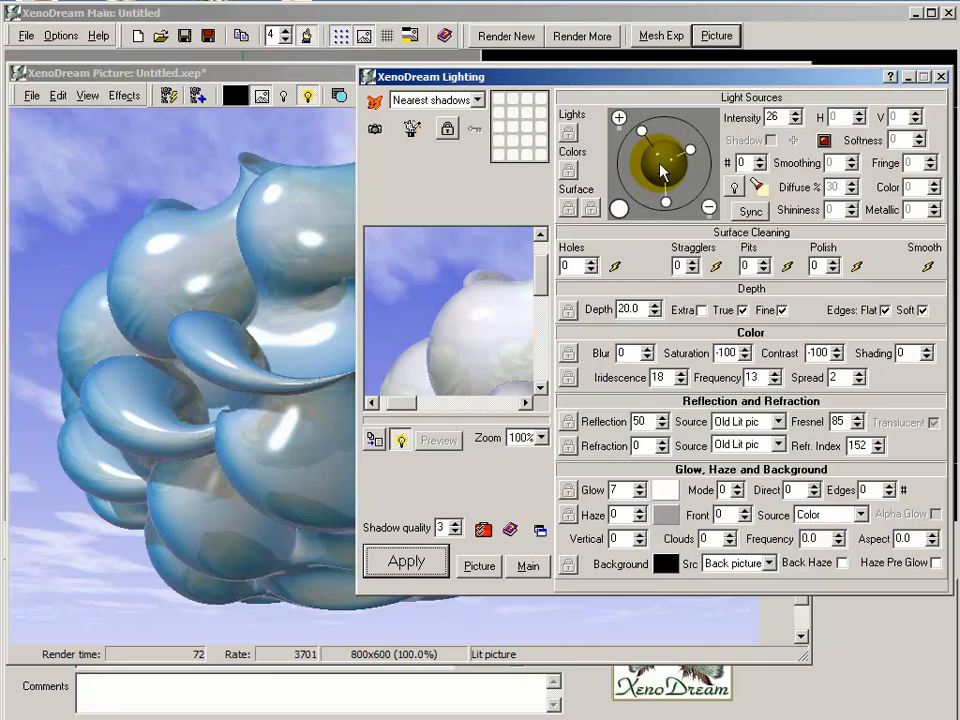
click(393, 561)
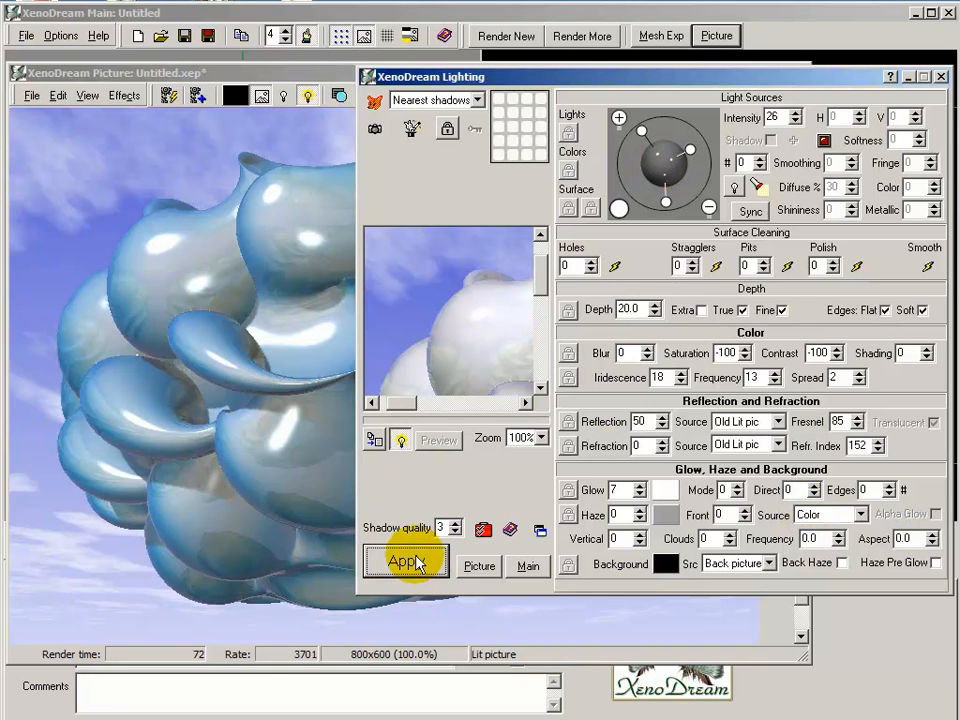
click(417, 562)
click(840, 84)
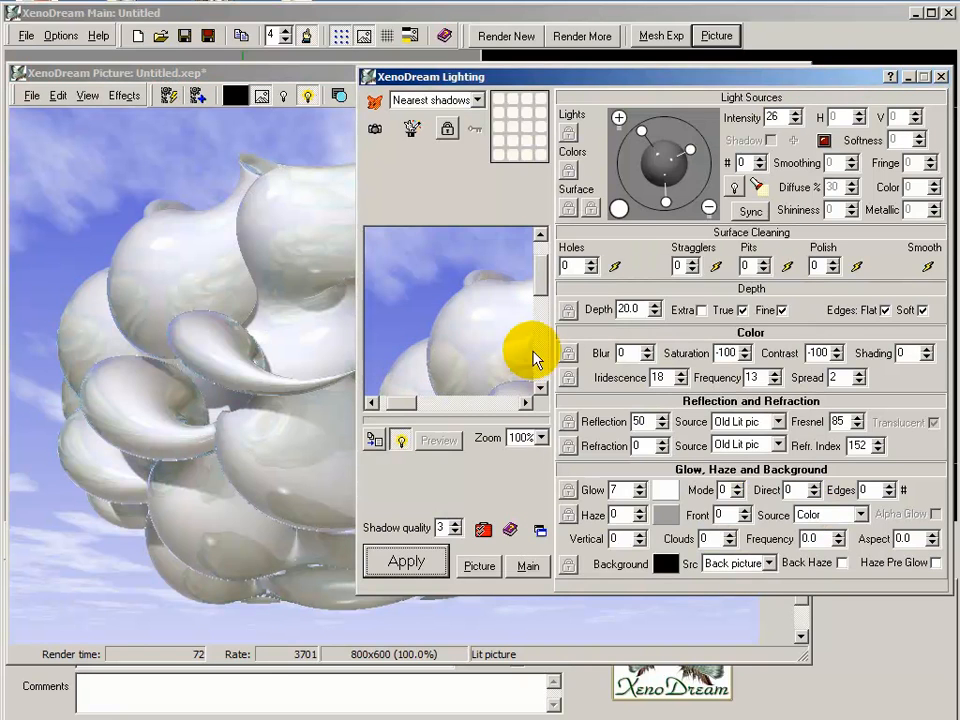
click(408, 562)
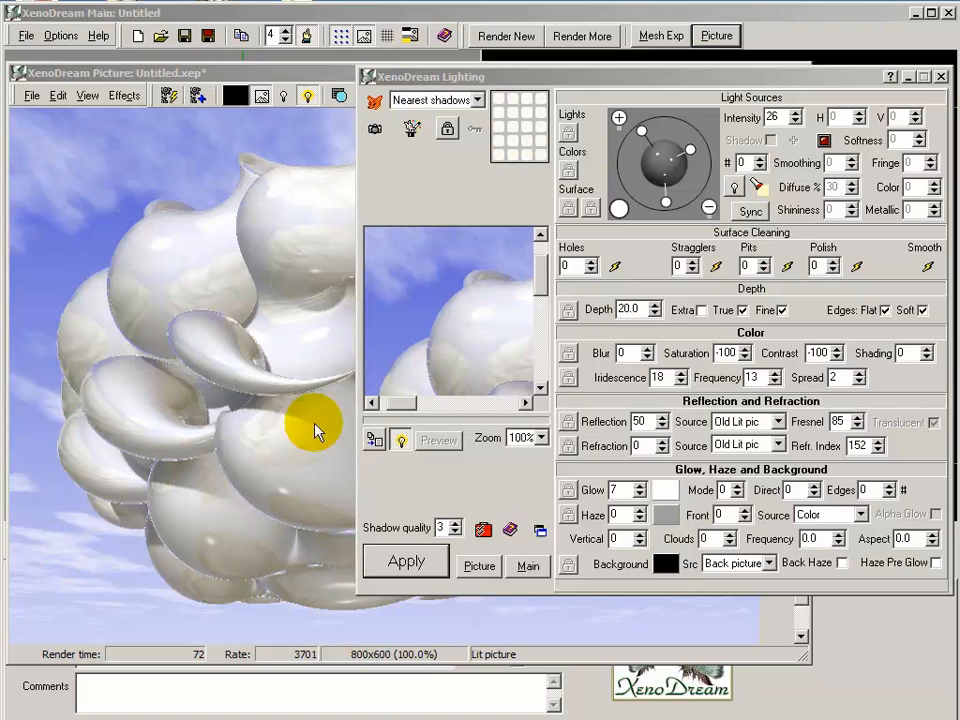
Load the China shiny lighting preset from 1.6 Ceramic and apply it to the picture twice
click(373, 102)
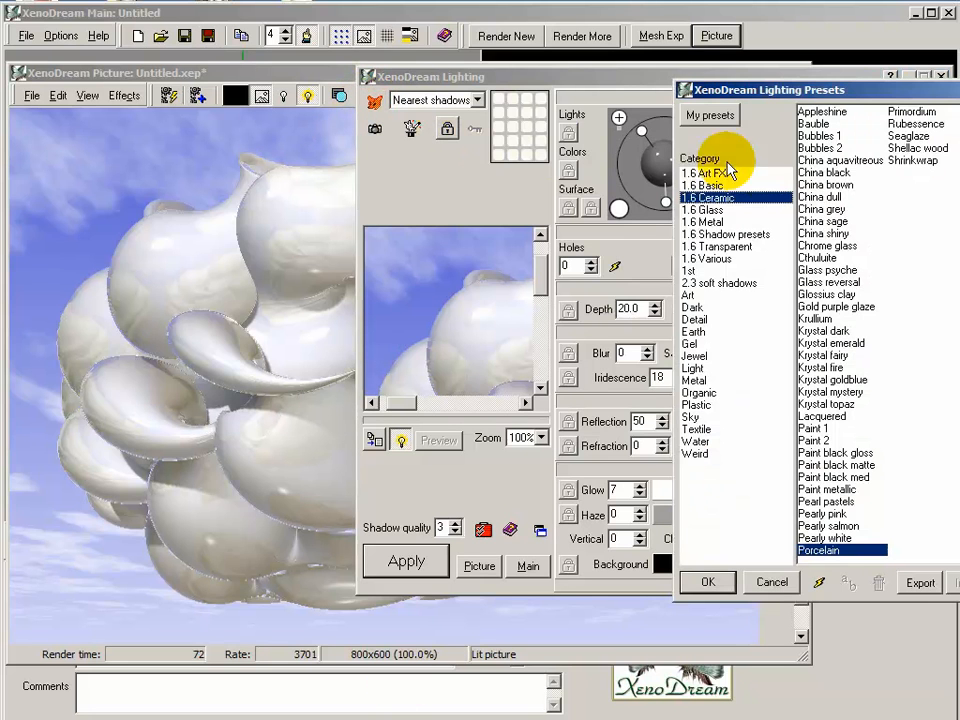
double_click(827, 235)
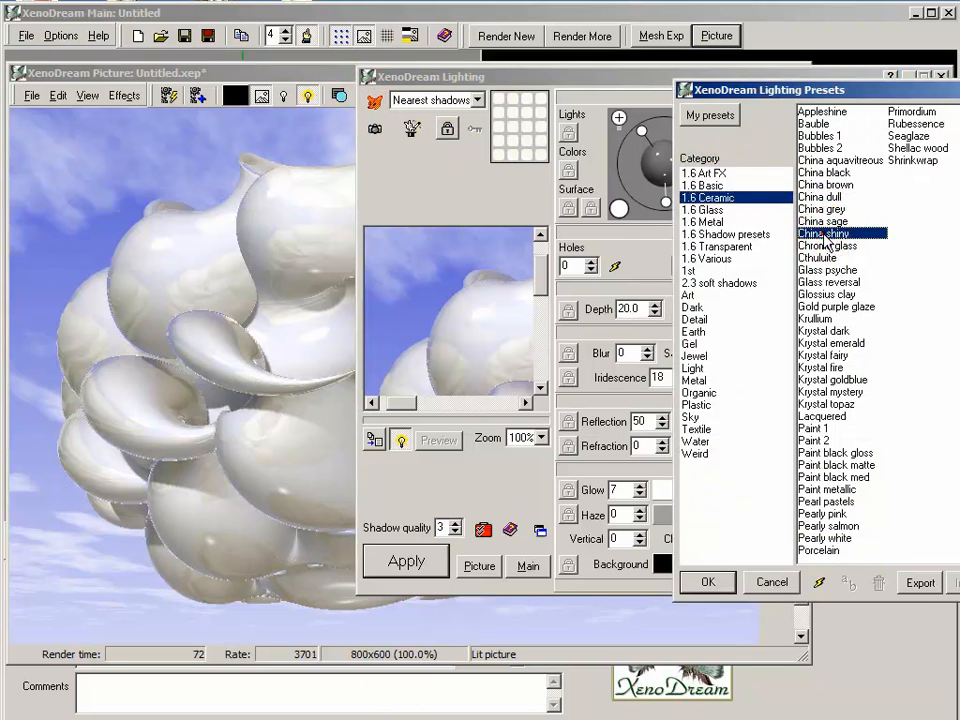
click(418, 563)
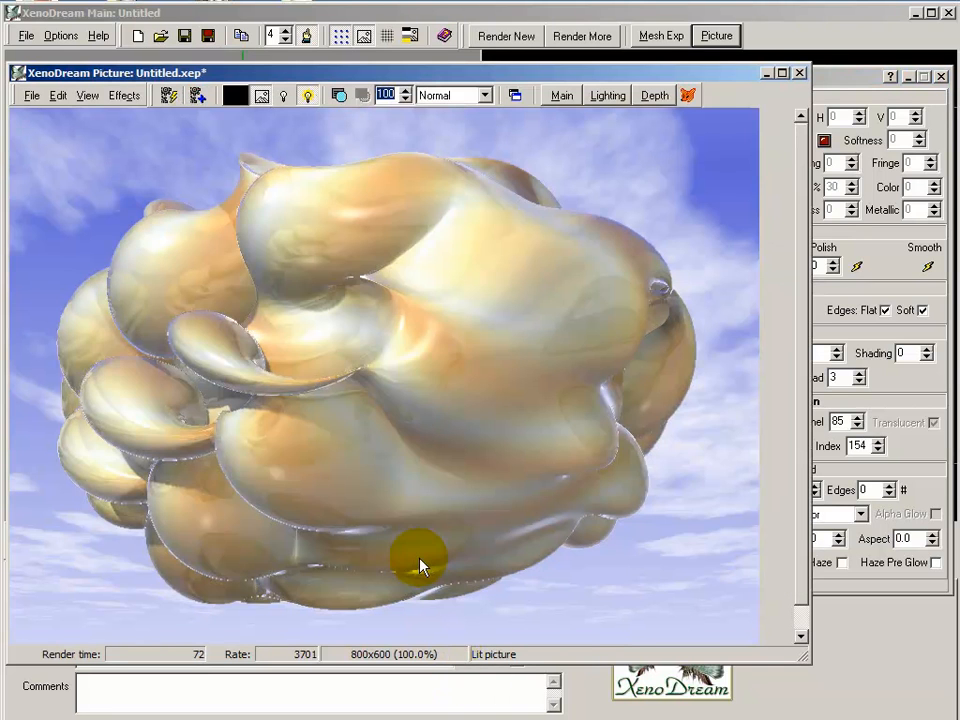
click(832, 79)
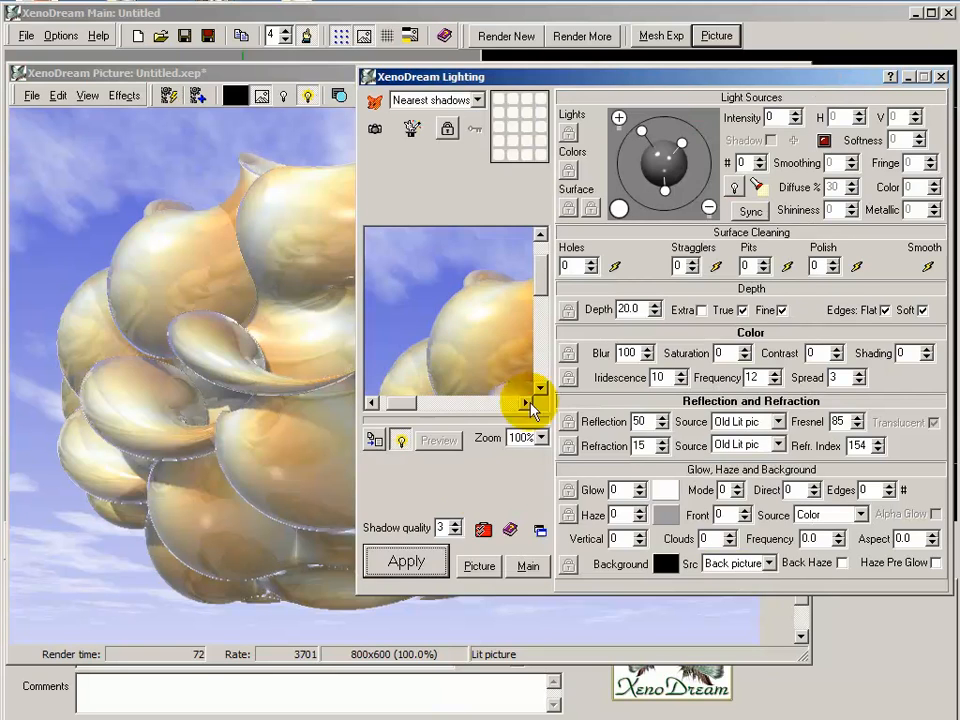
click(424, 561)
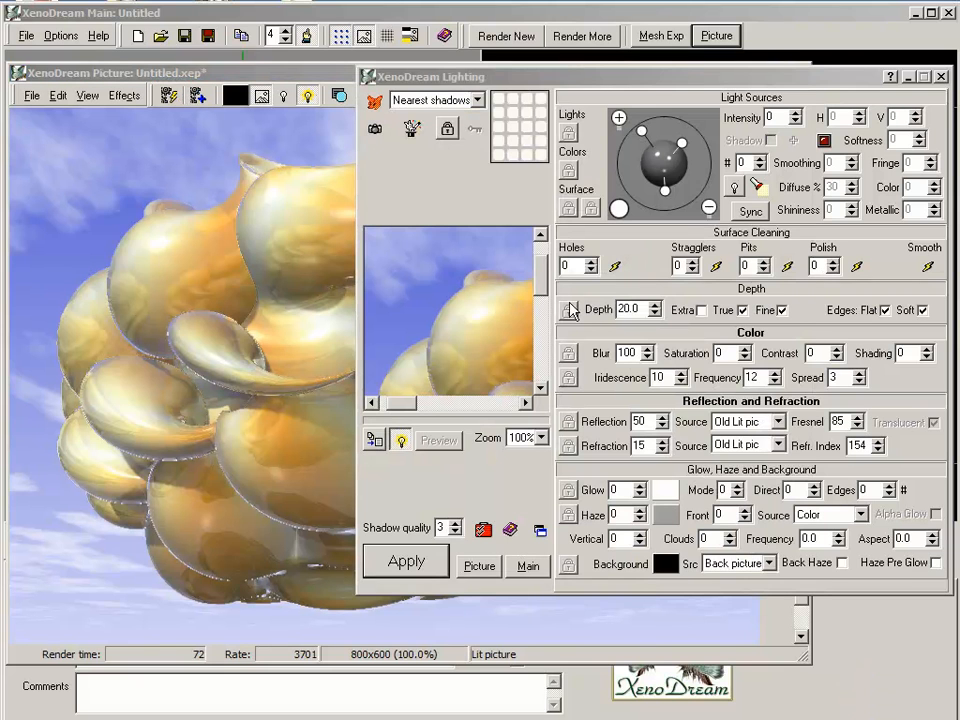
Load the Pearly pink lighting preset from 1.6 Ceramic and apply it to the picture twice
click(375, 102)
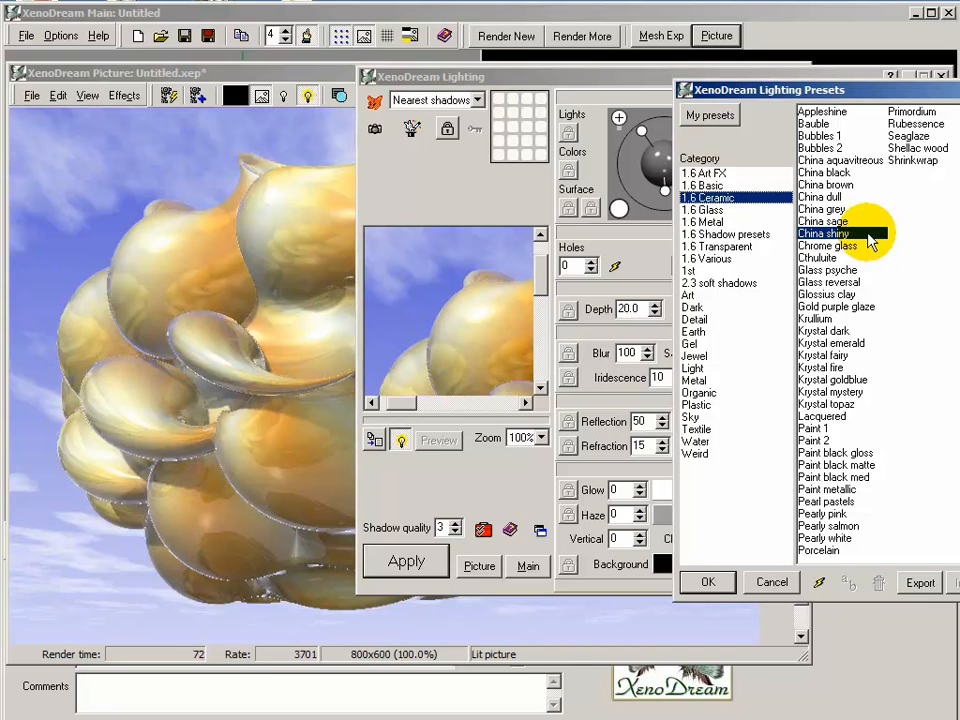
double_click(830, 514)
click(407, 562)
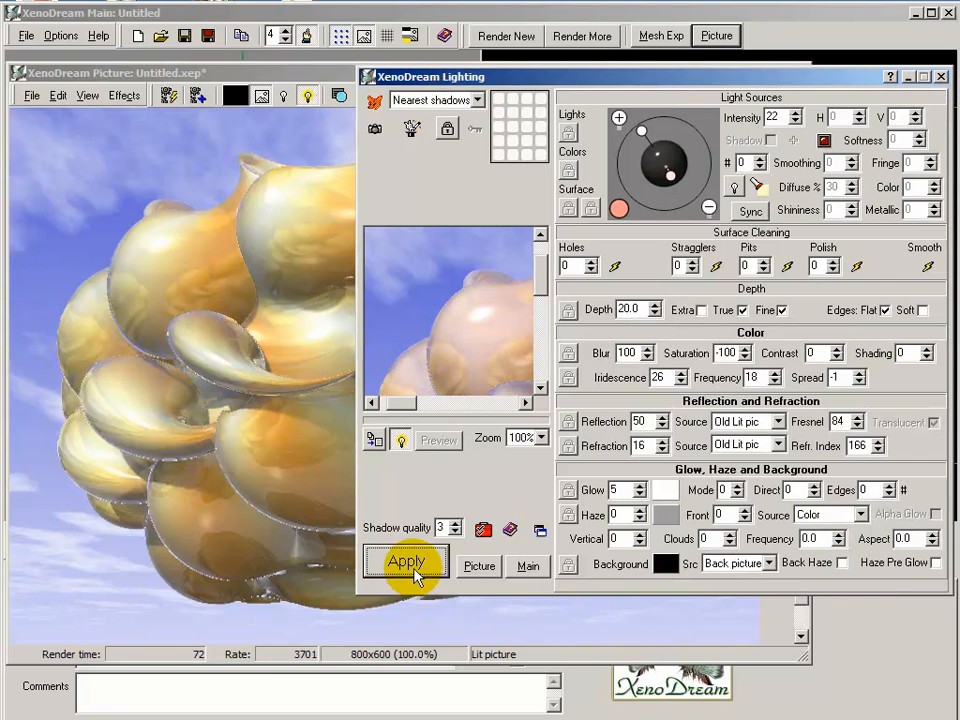
click(408, 563)
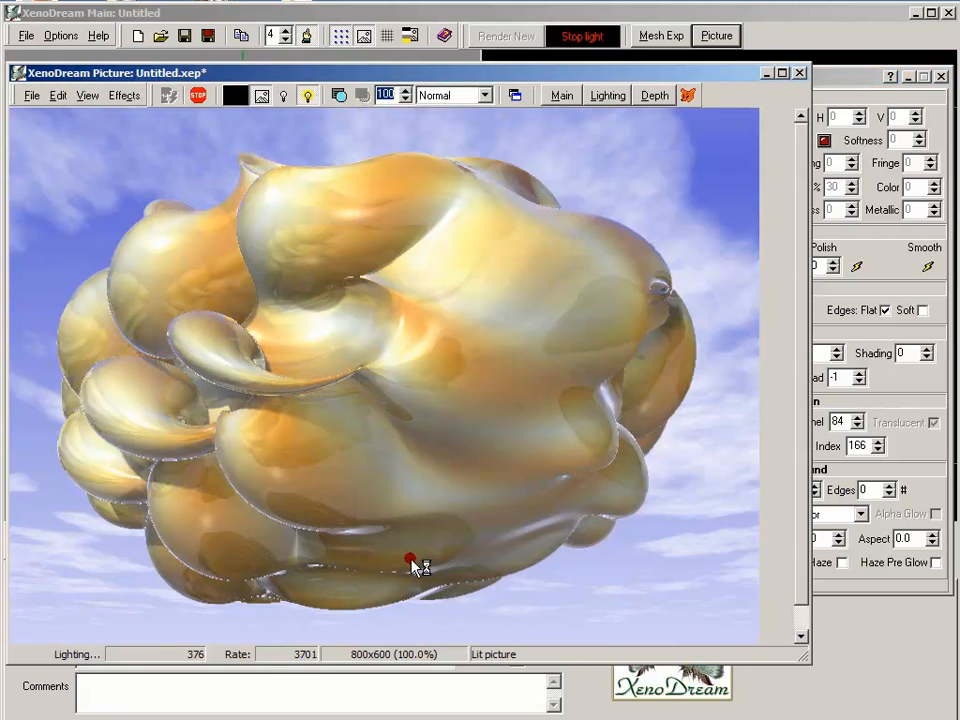
click(848, 84)
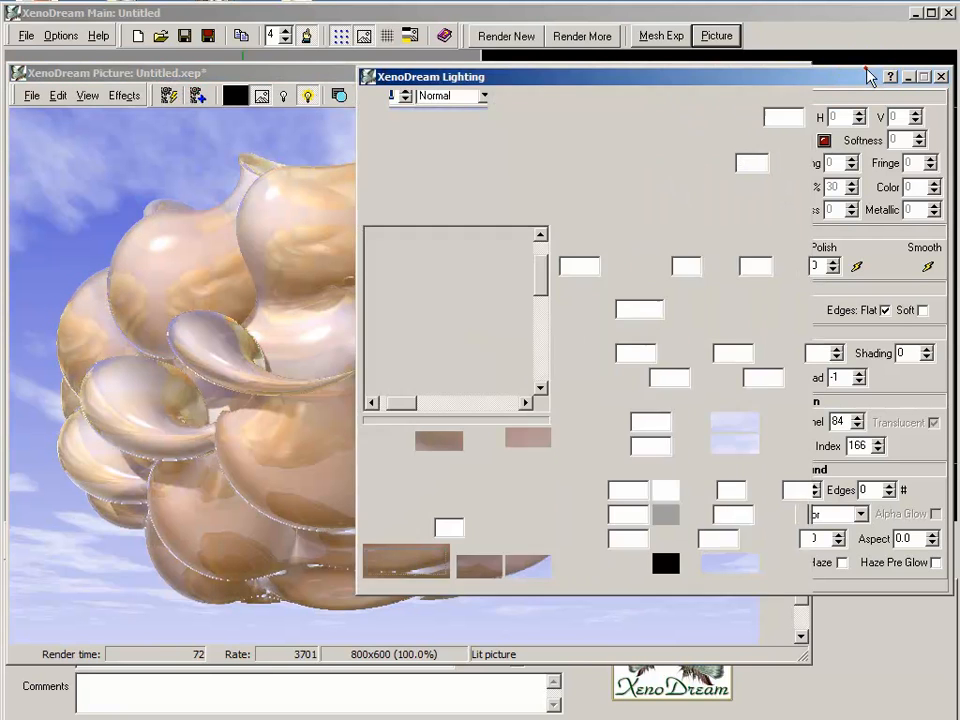
click(407, 566)
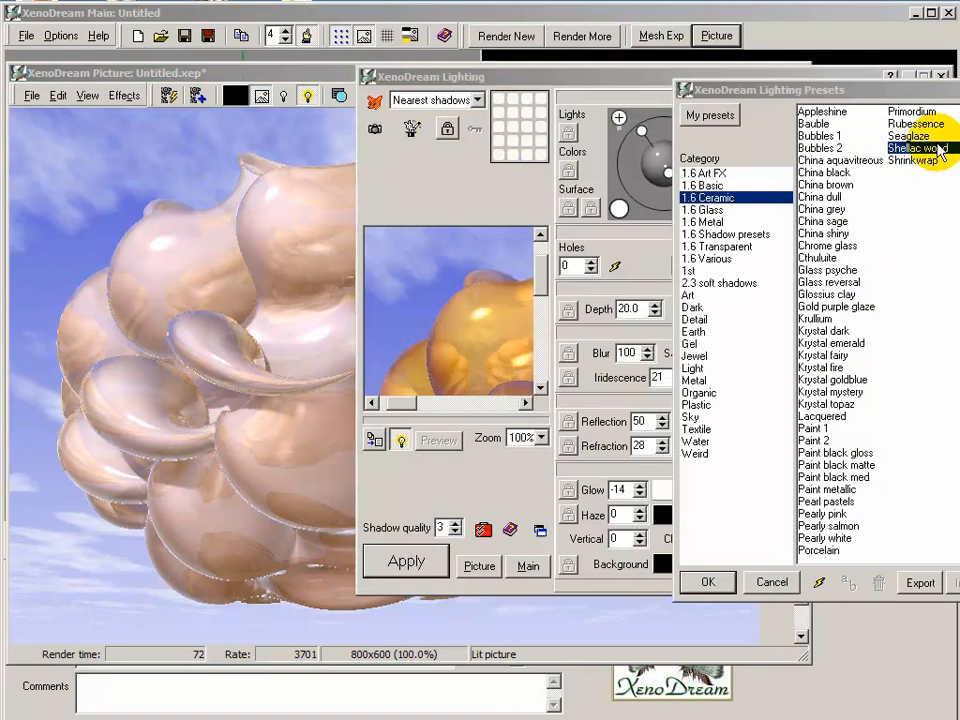
Load the Shellac wood lighting preset from 1.6 Ceramic and apply it to the picture twice
double_click(907, 149)
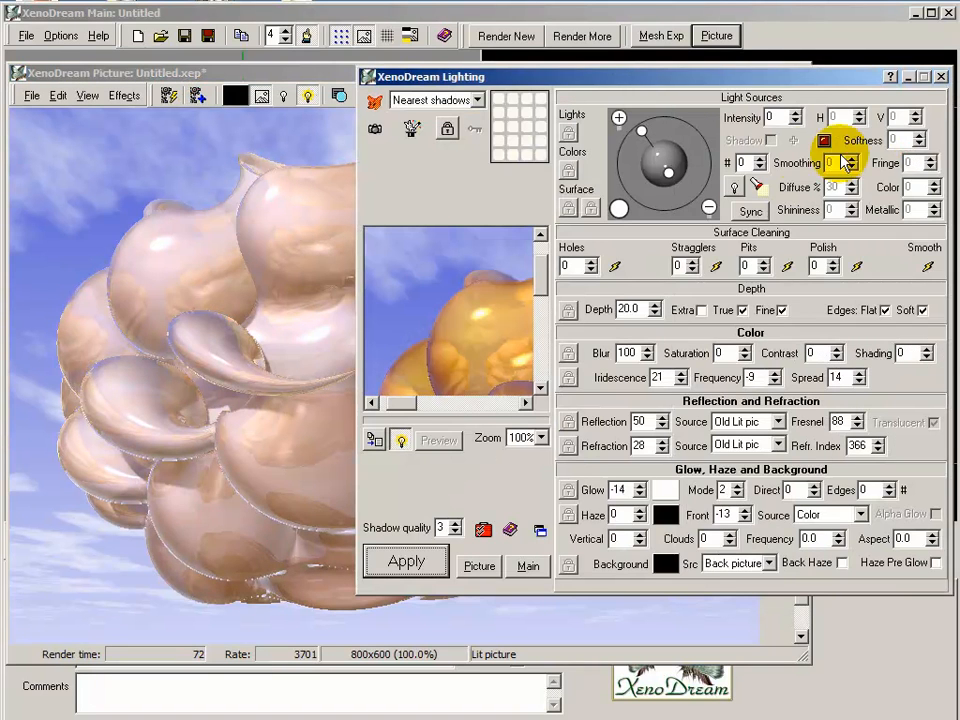
click(410, 565)
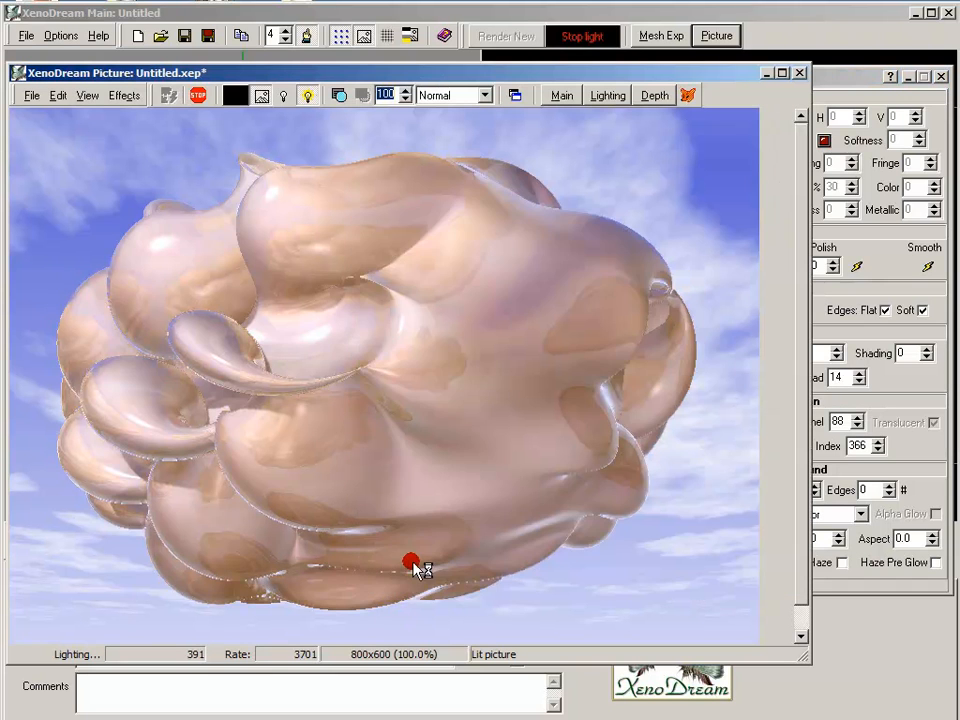
click(846, 76)
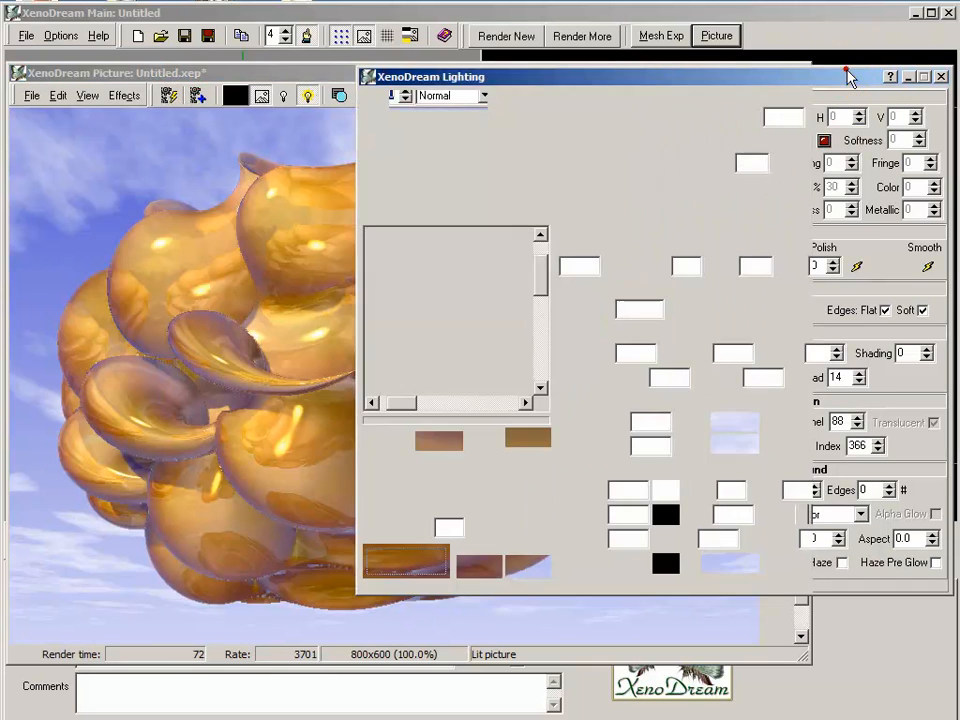
click(407, 561)
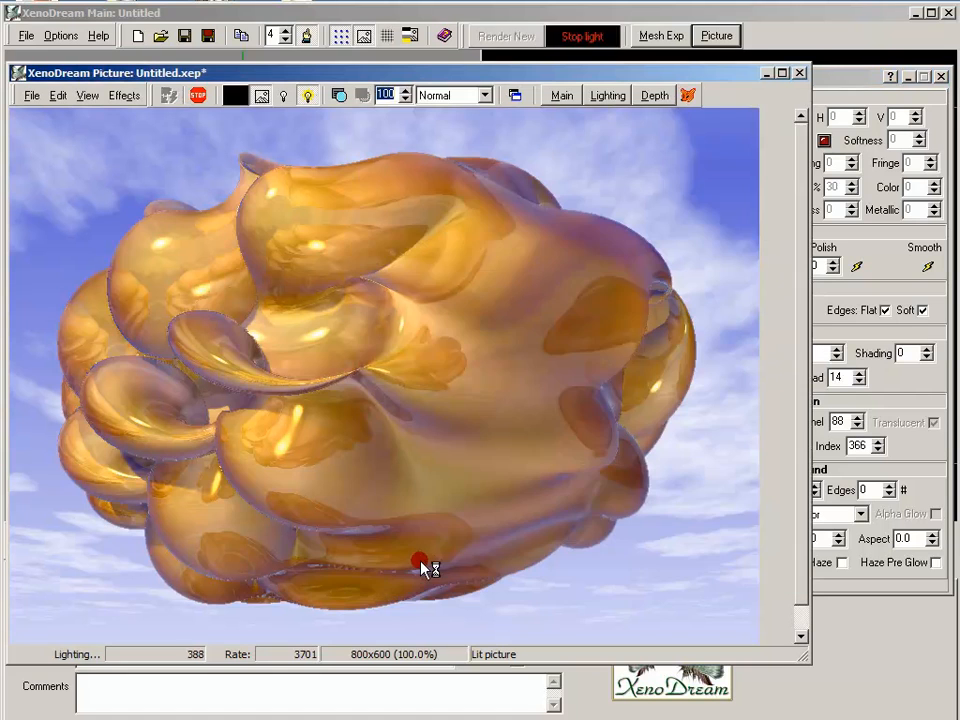
Load the Krystal fairy lighting preset from 1.6 Ceramic and apply it to the picture twice
click(850, 77)
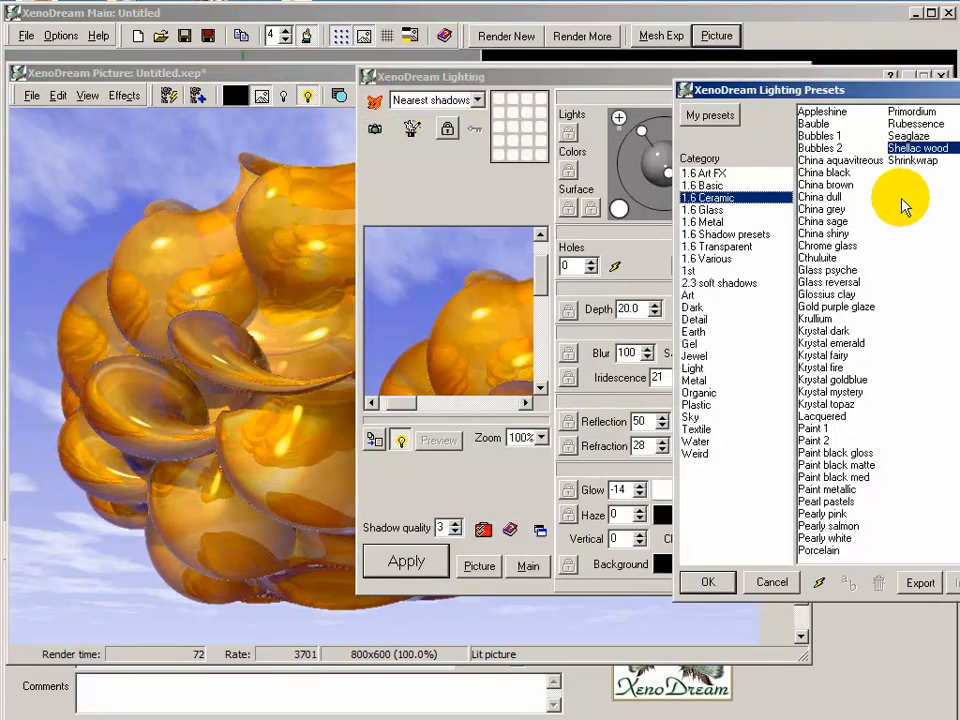
click(822, 355)
double_click(822, 355)
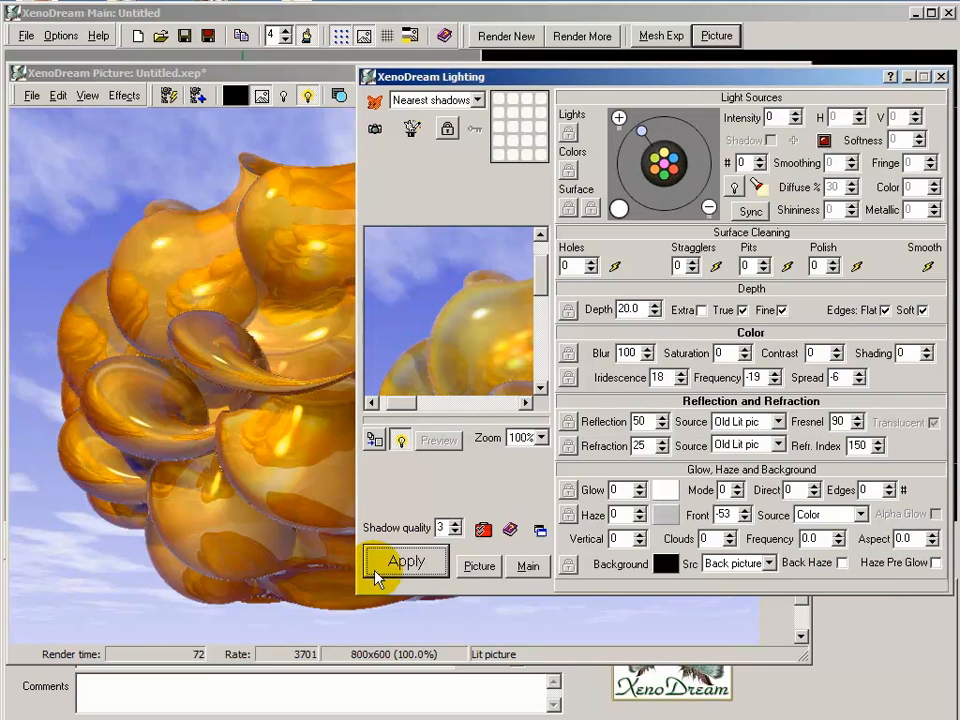
click(404, 562)
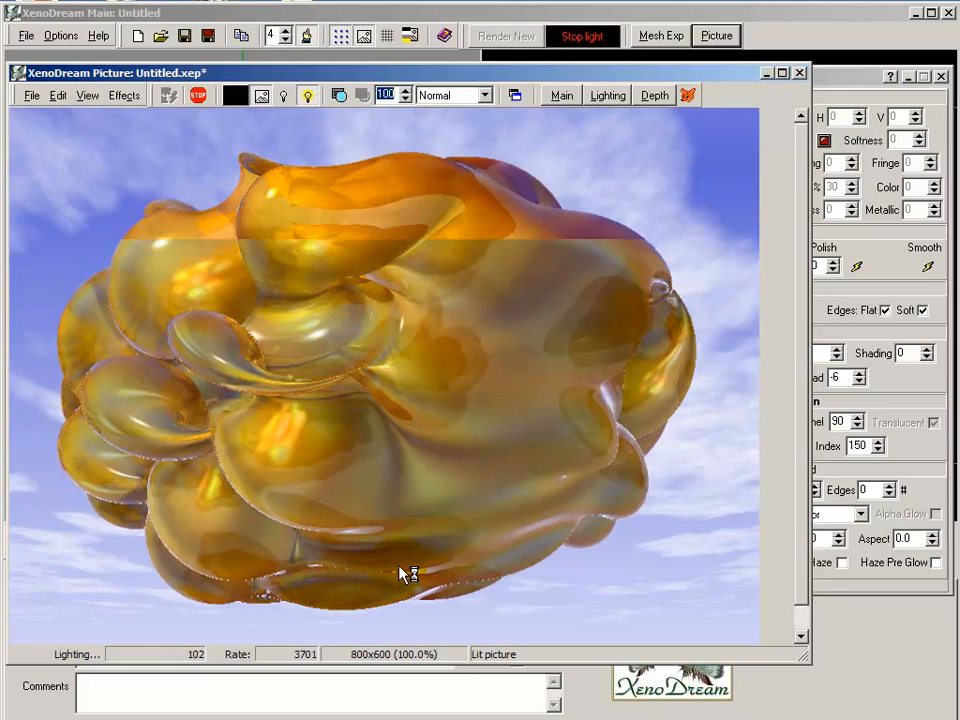
click(844, 80)
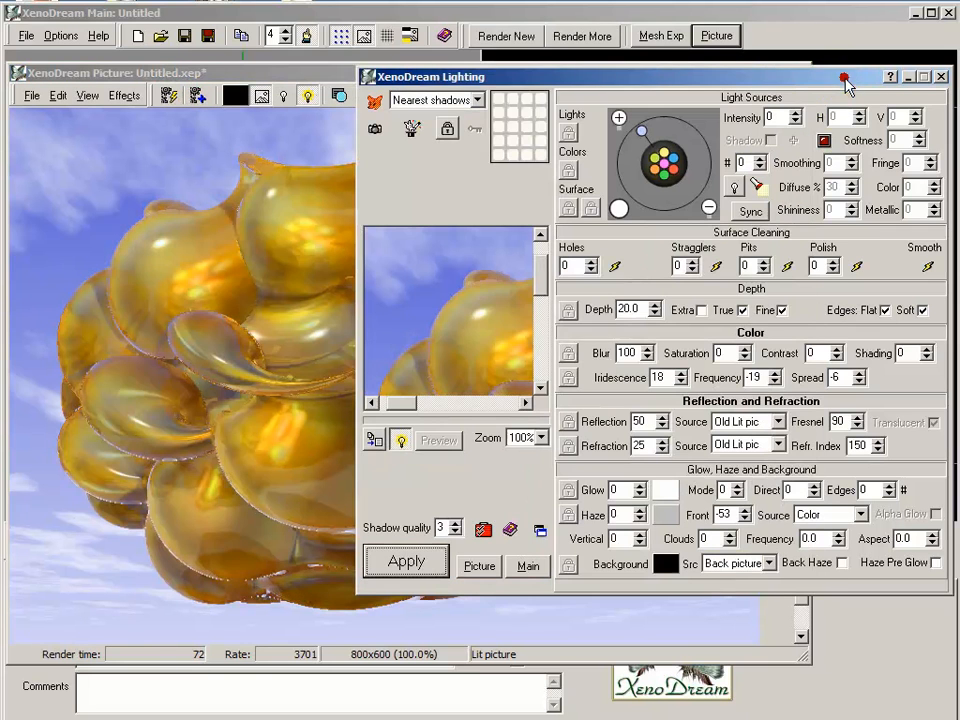
click(420, 565)
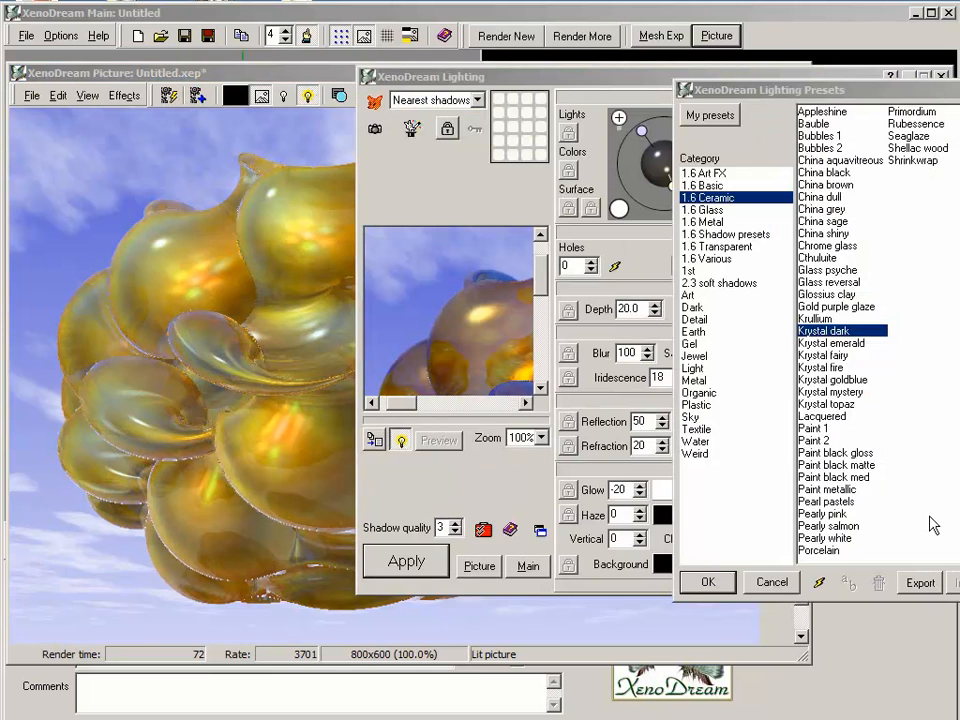
Load the Krystal dark lighting preset from 1.6 Ceramic and apply it to the picture twice
double_click(832, 336)
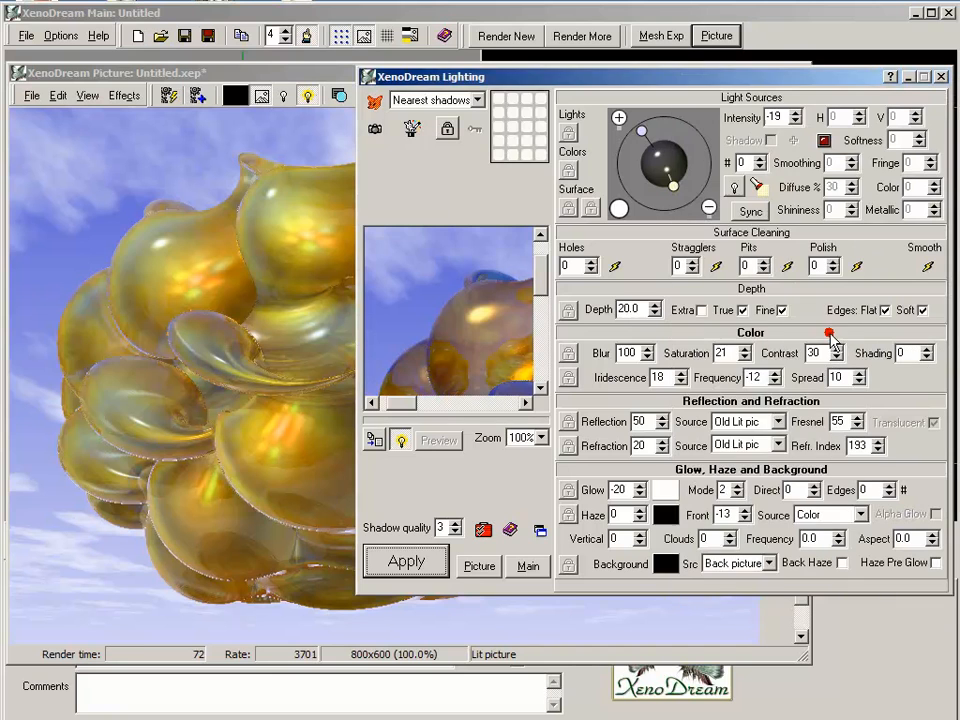
click(422, 563)
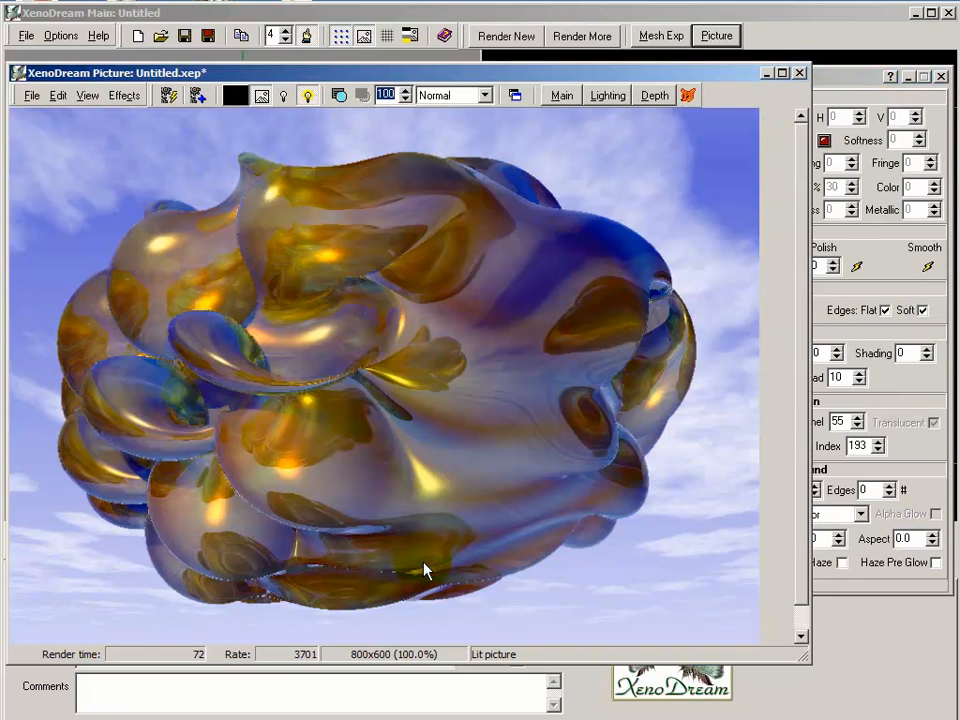
click(848, 73)
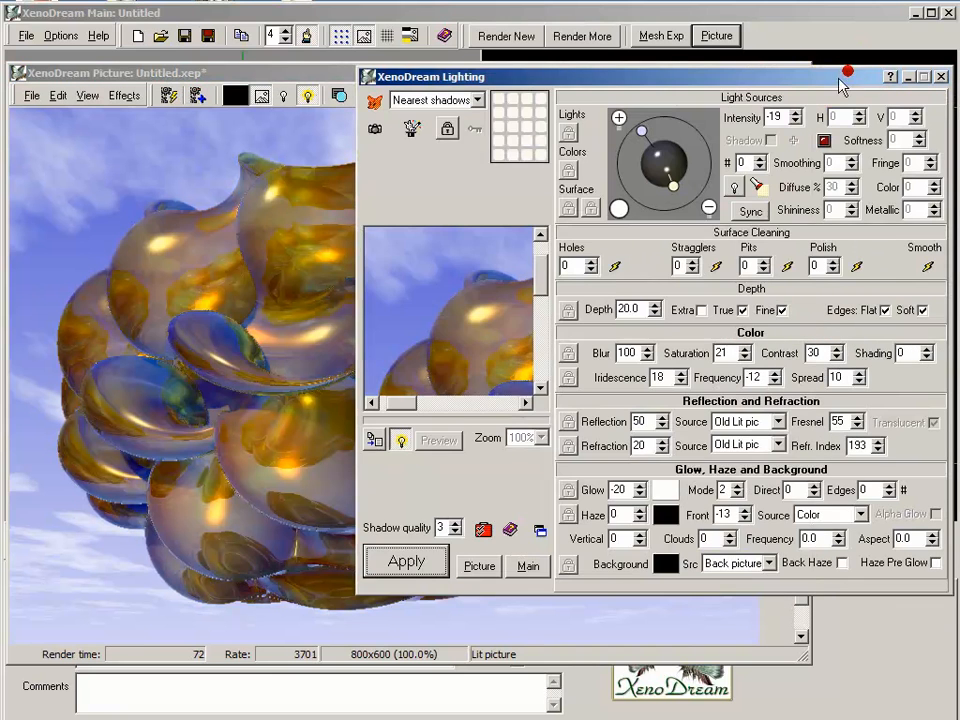
click(406, 561)
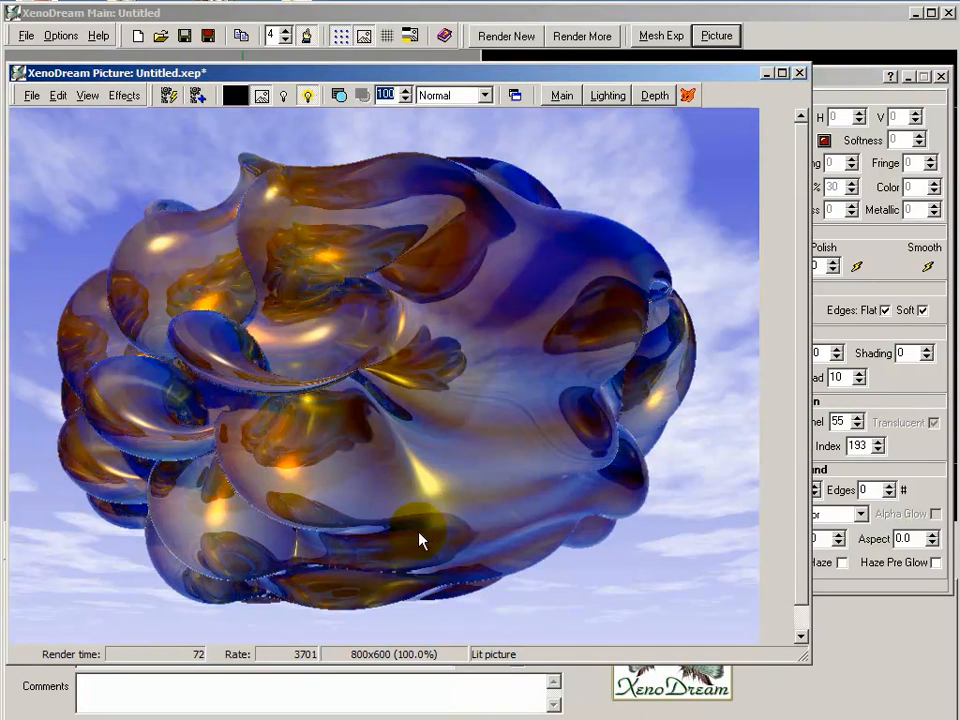
Load the Shrinkwrap lighting preset from 1.6 Ceramic and apply it to the picture twice
click(836, 76)
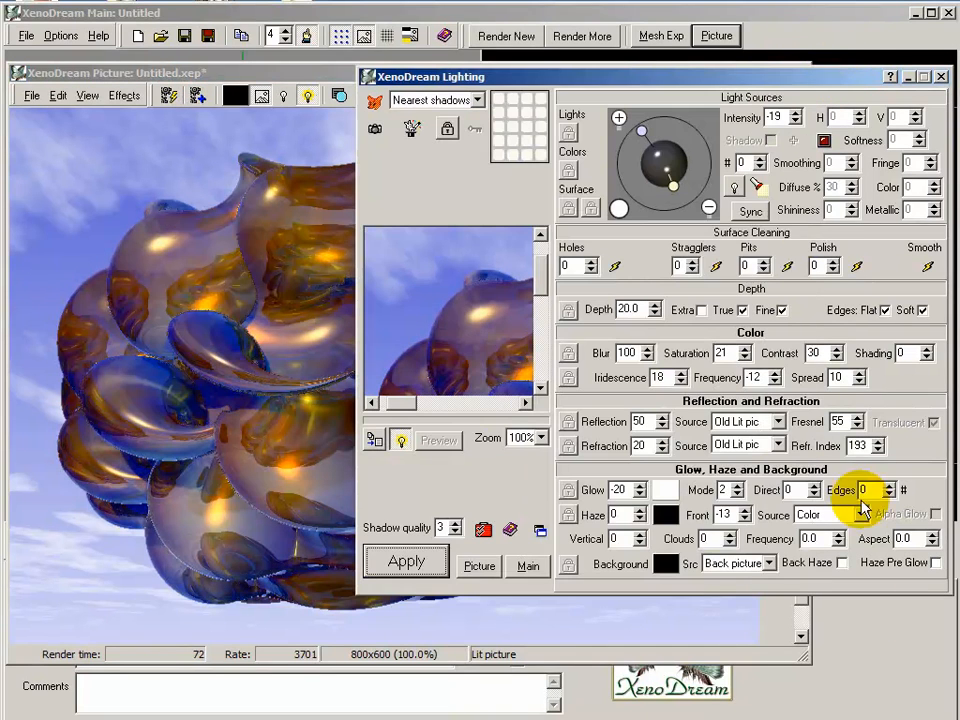
click(375, 102)
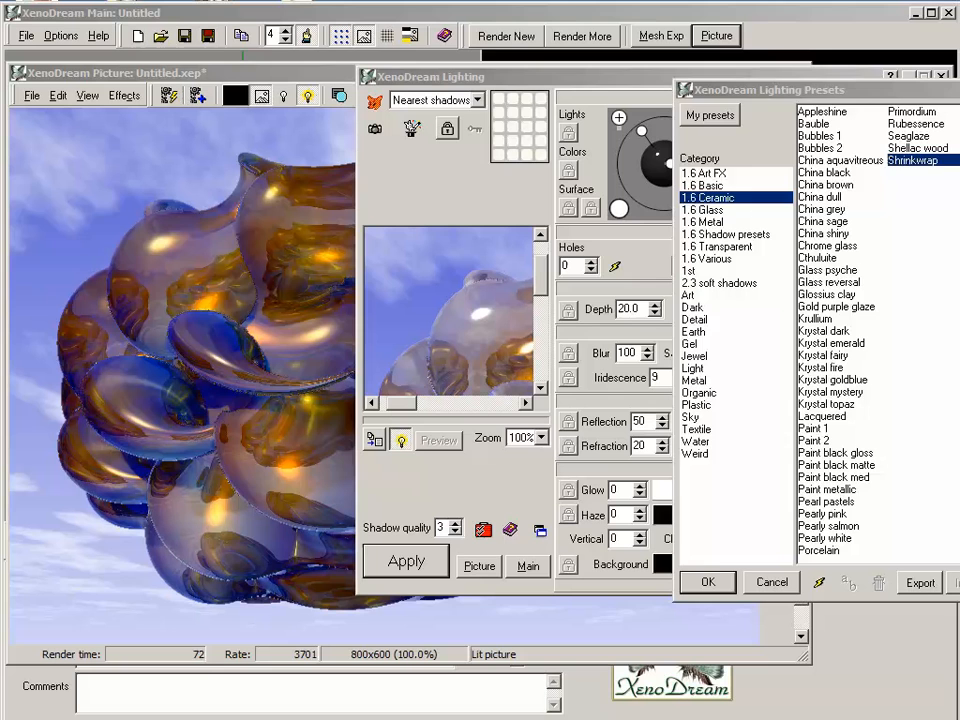
double_click(912, 160)
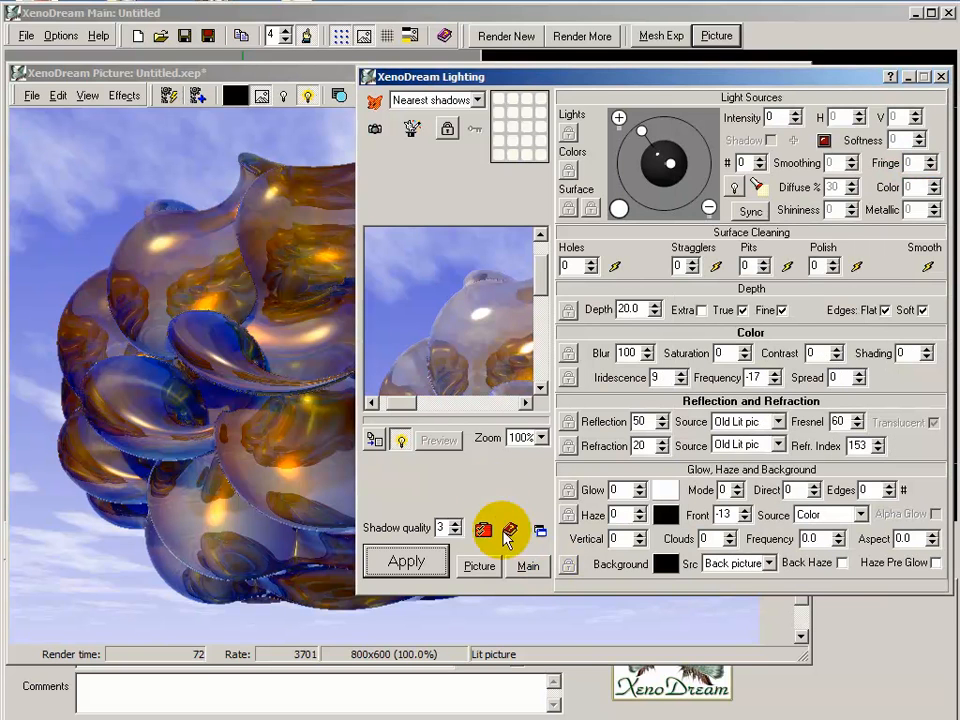
click(406, 561)
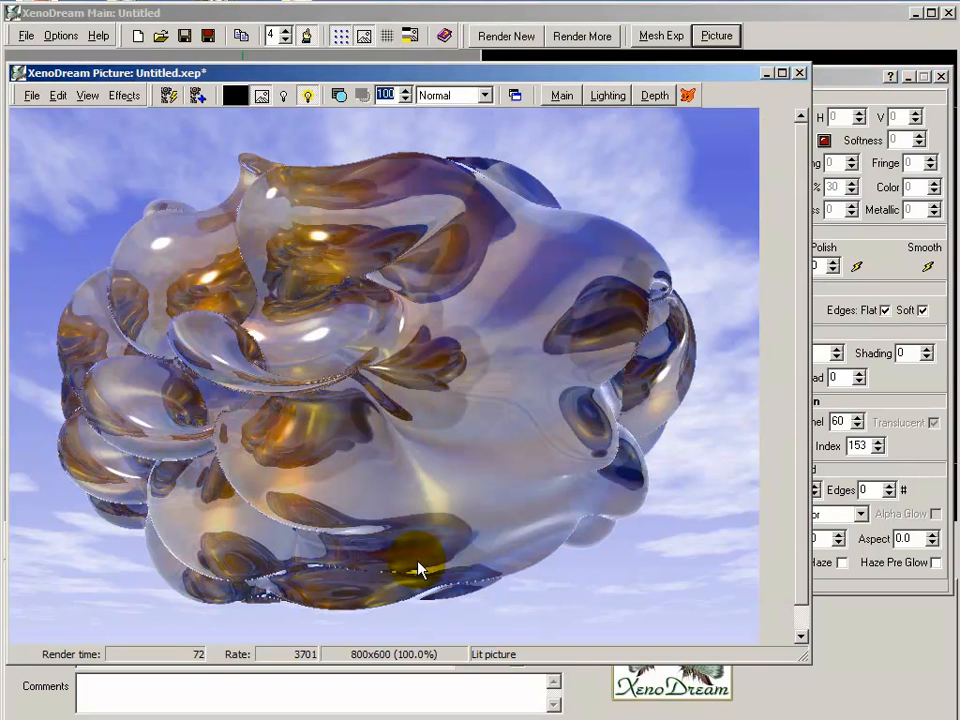
click(851, 86)
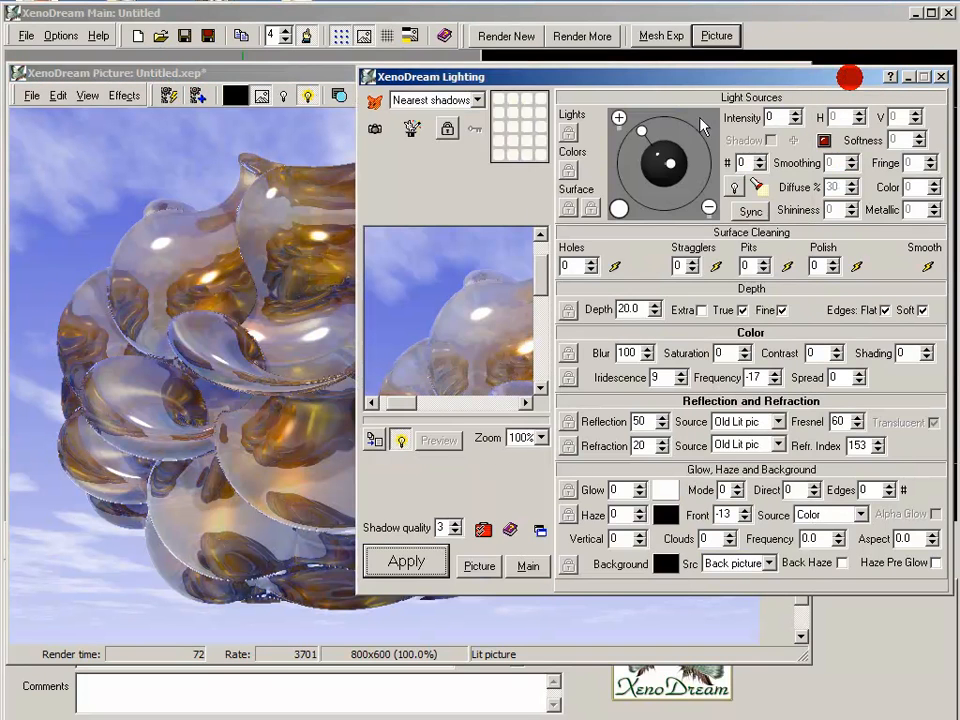
click(399, 561)
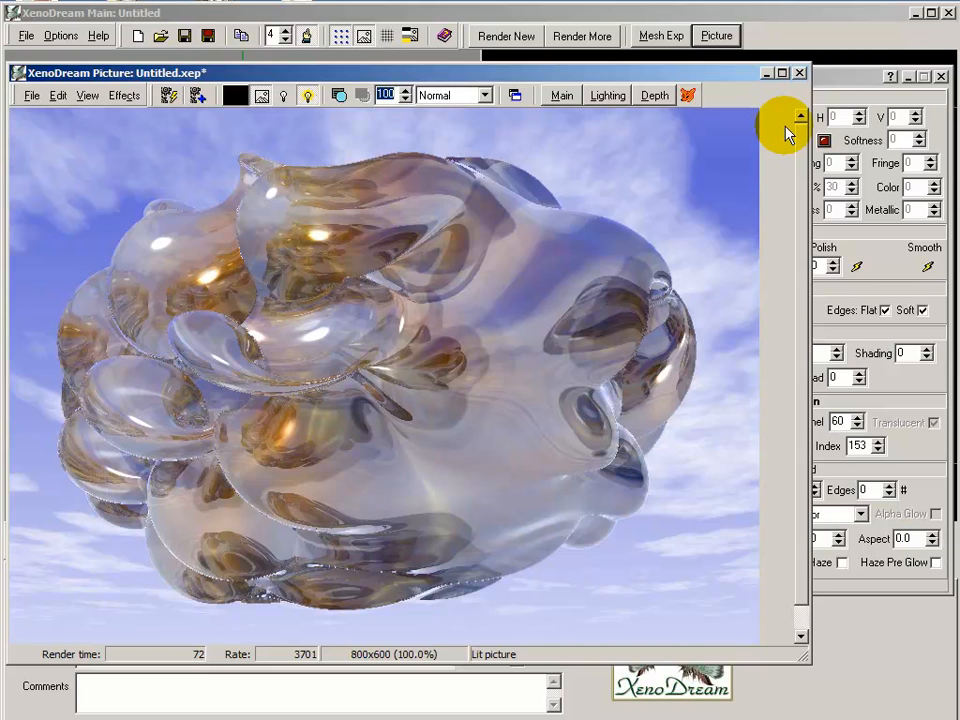
Load the Krystal fire lighting preset from 1.6 Ceramic and apply it to the picture
click(897, 648)
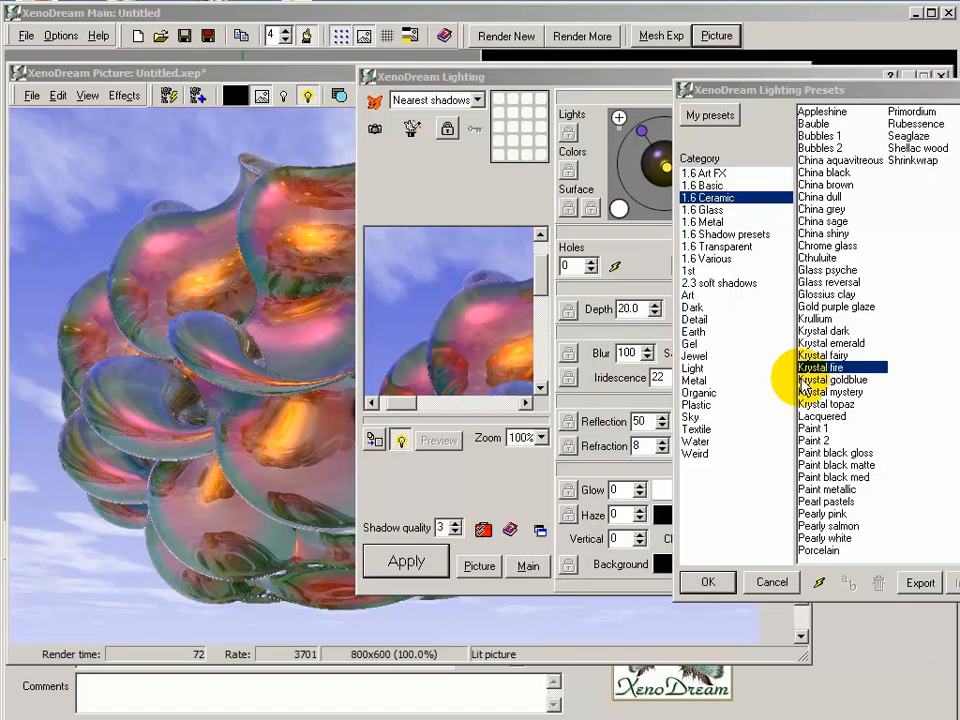
double_click(836, 370)
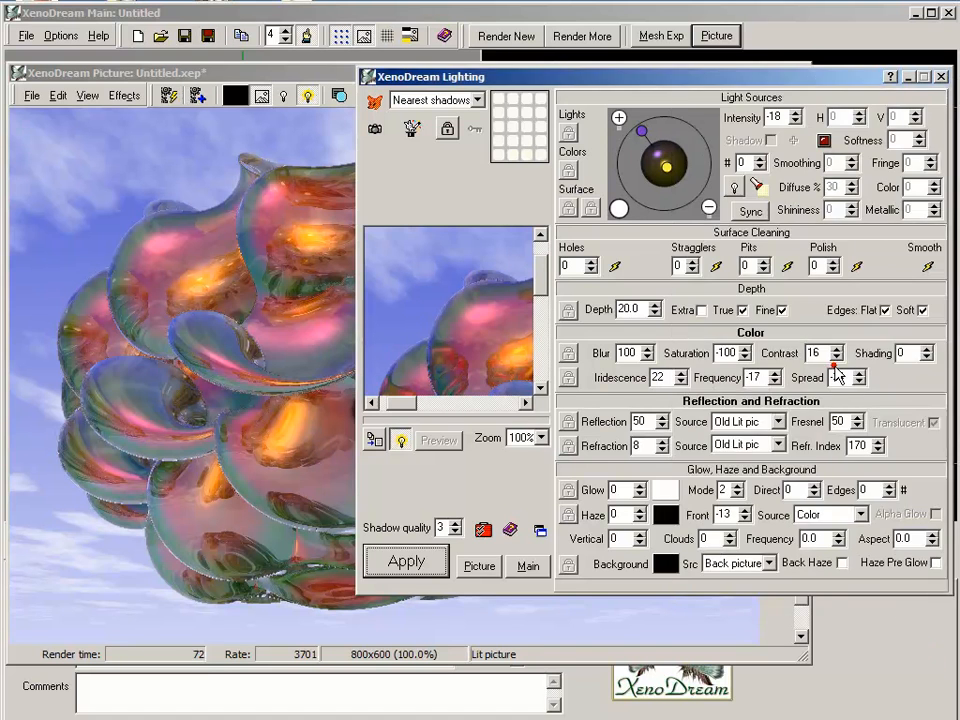
click(410, 564)
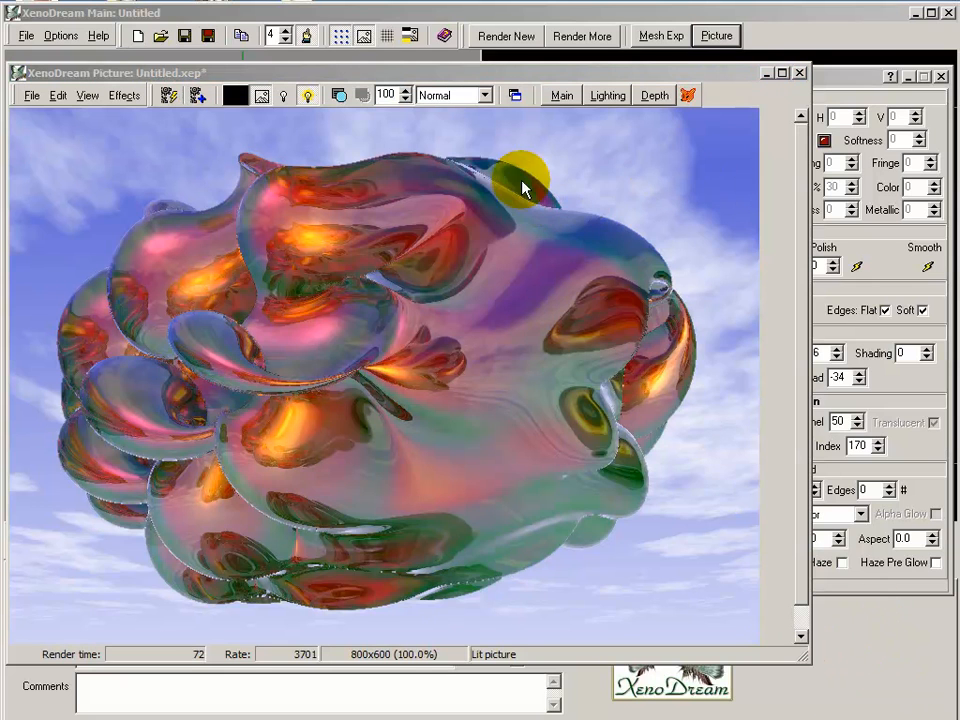
Copy the Lit picture to another layer with the destination set to Overwrite Unlit picture
click(516, 96)
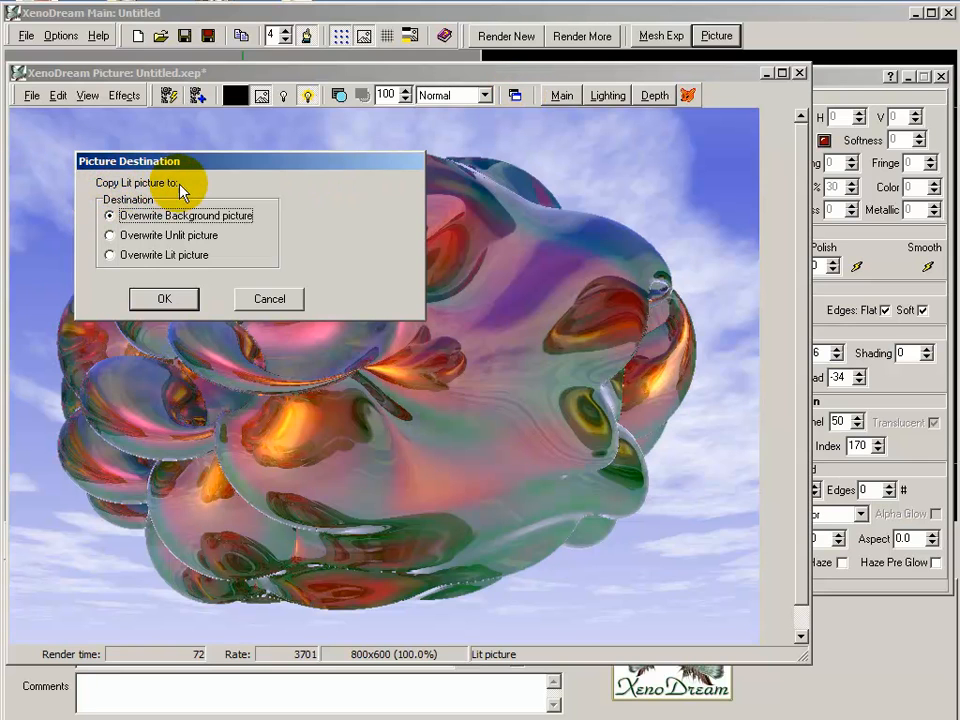
click(110, 235)
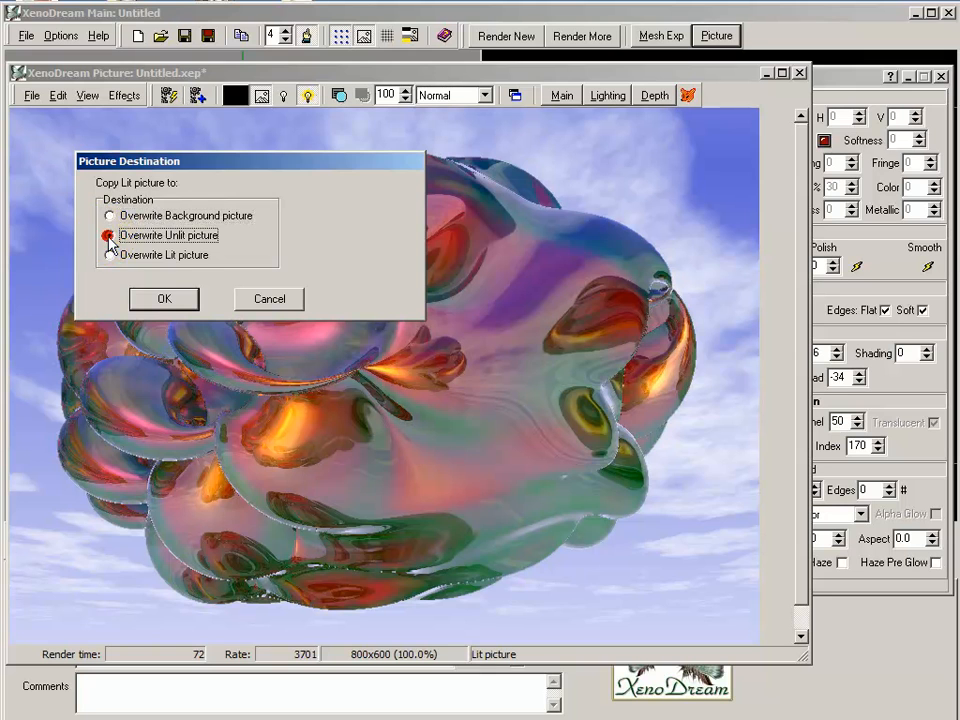
click(163, 301)
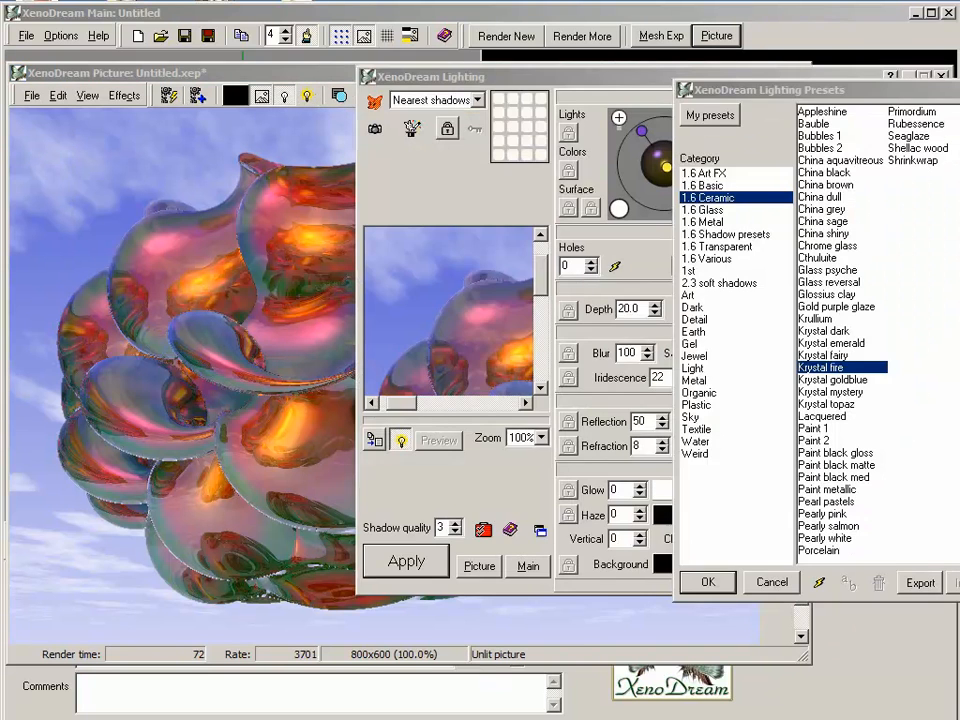
Load the Poster 68 lighting preset from 1.6 Art FX and apply it to the picture
click(712, 174)
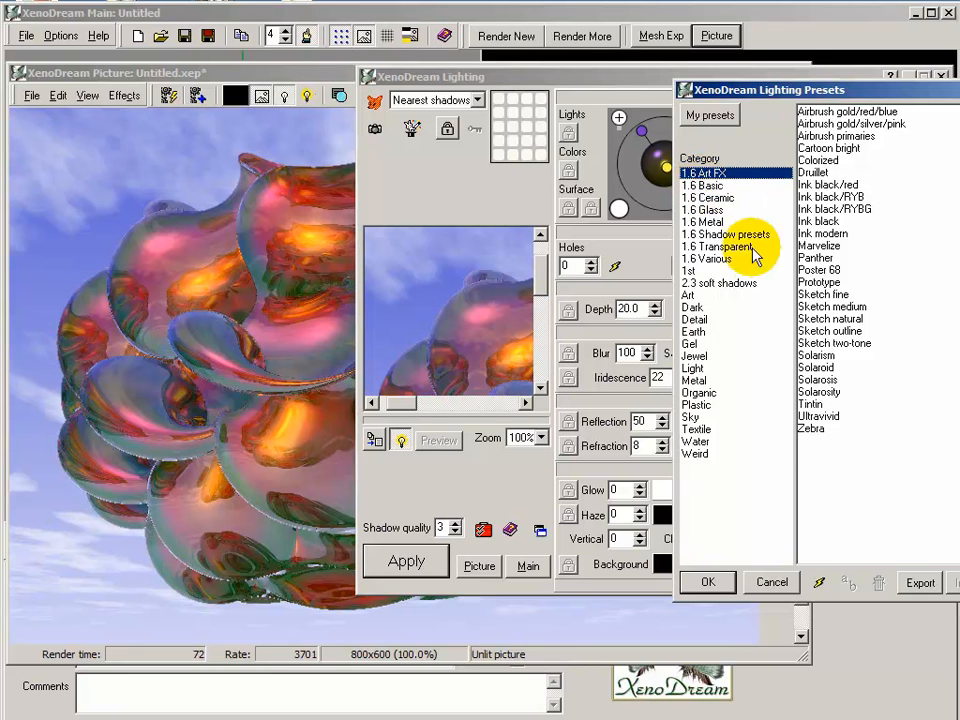
click(814, 271)
double_click(814, 271)
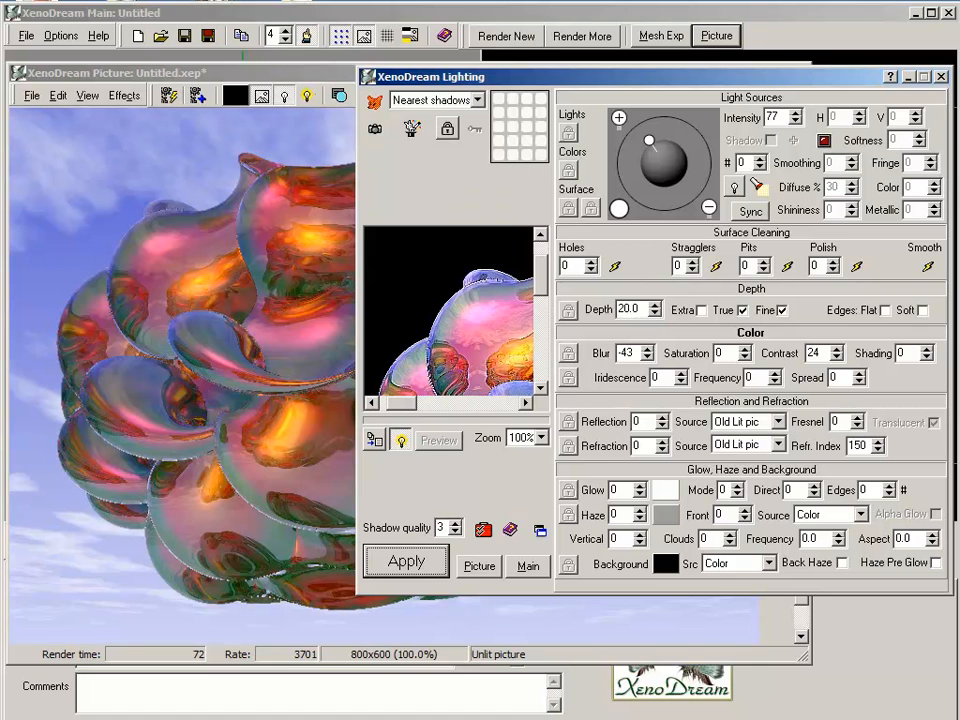
click(407, 561)
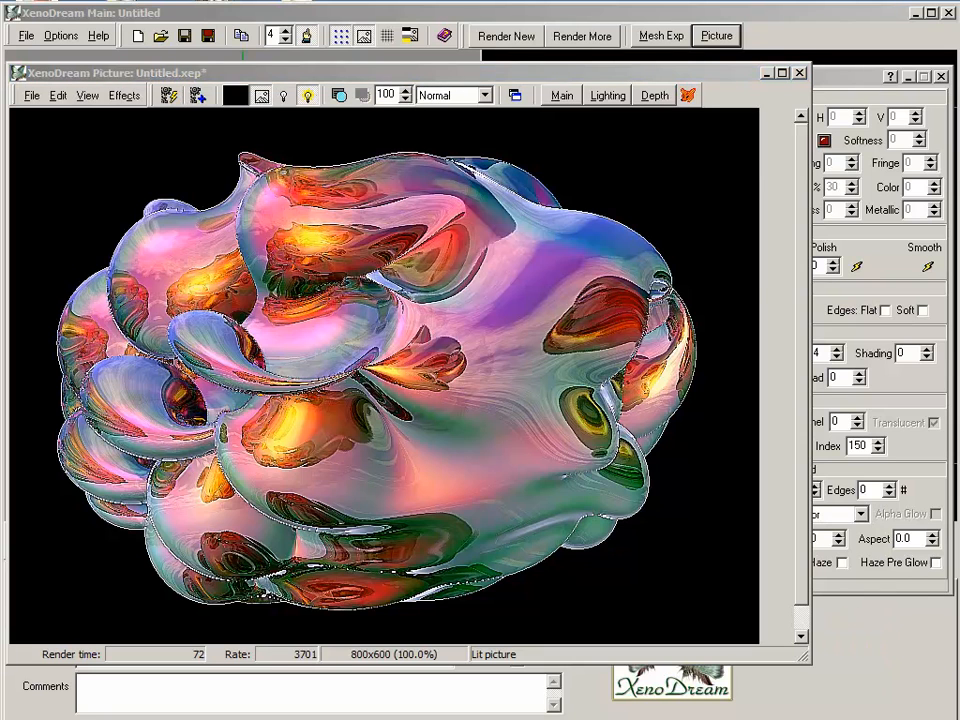
Overwrite the Unlit picture with the Lit picture and light it with the Soft light preset from 1.6 Basic
click(515, 95)
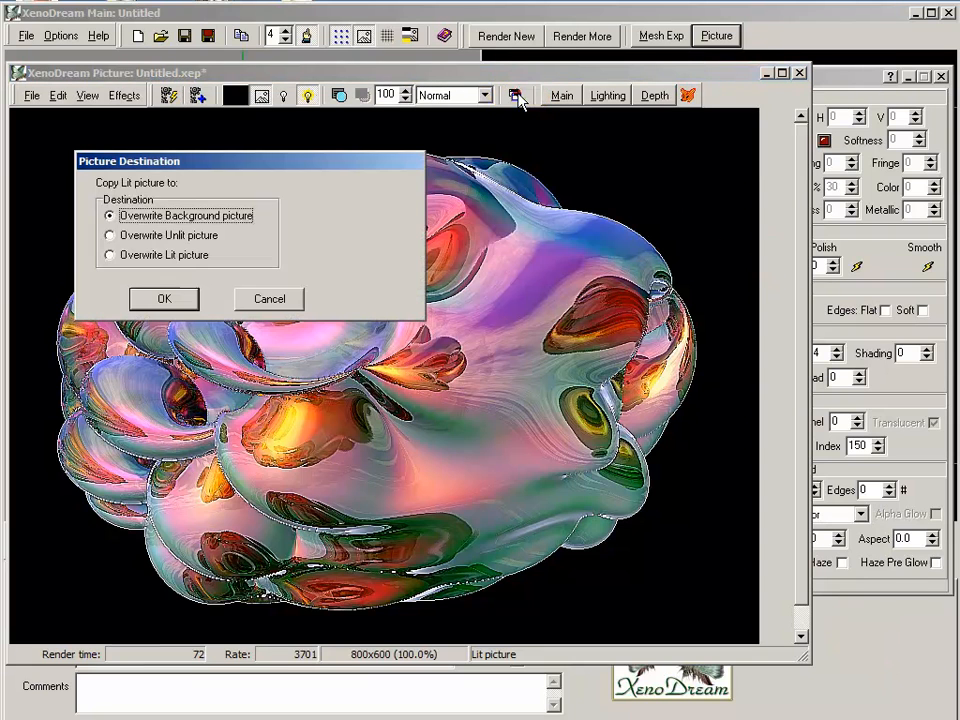
click(110, 235)
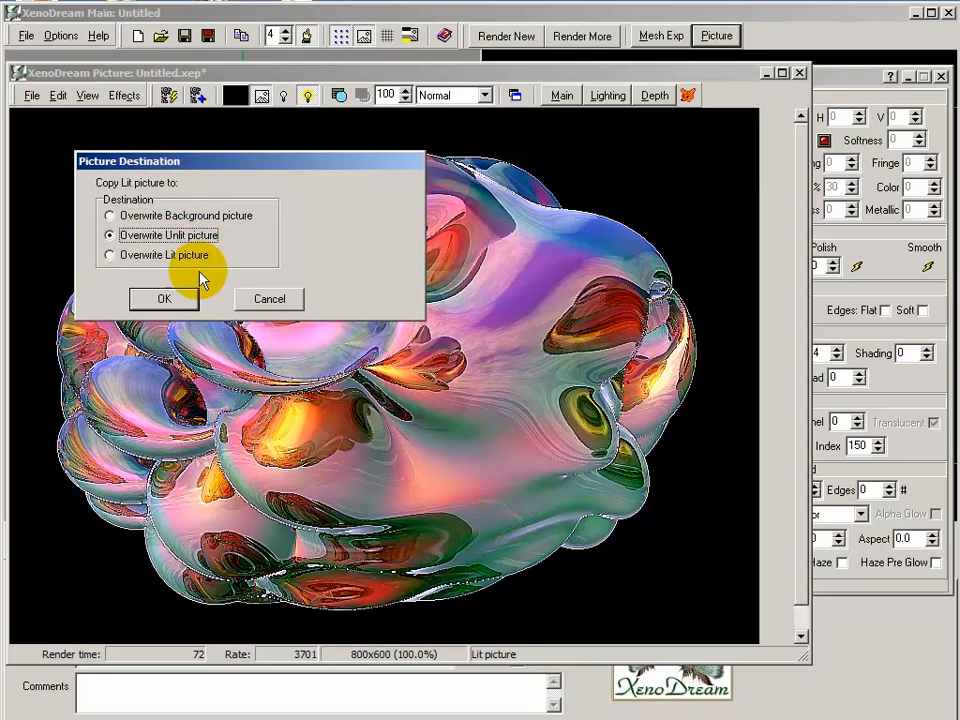
click(182, 304)
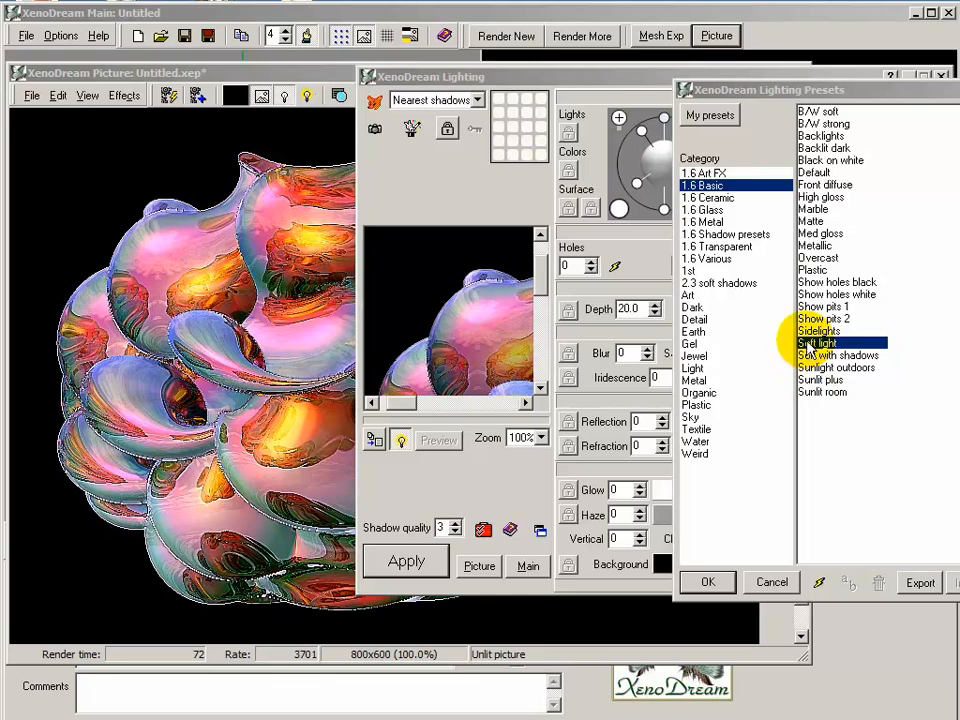
click(724, 580)
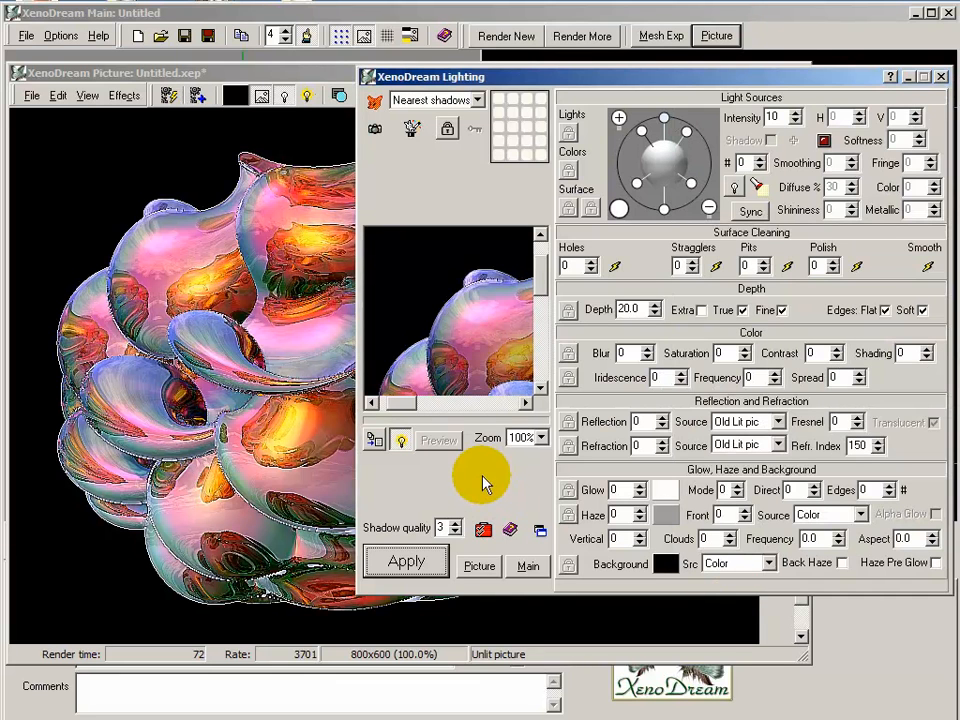
click(403, 560)
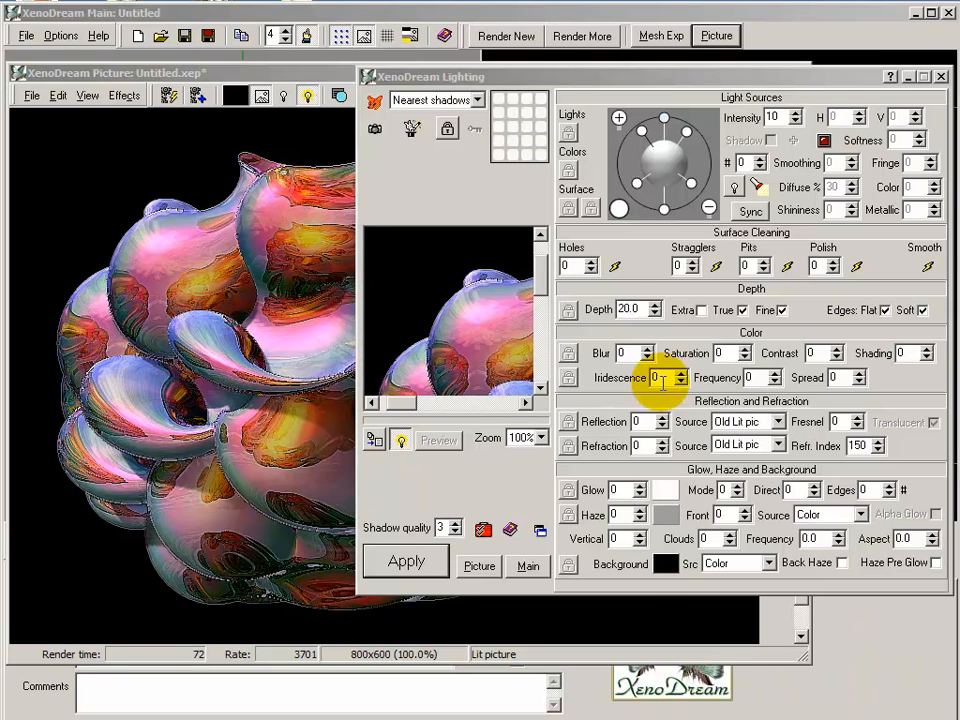
Load the Zebra lighting preset from 1.6 Art FX and apply it to the picture
click(377, 103)
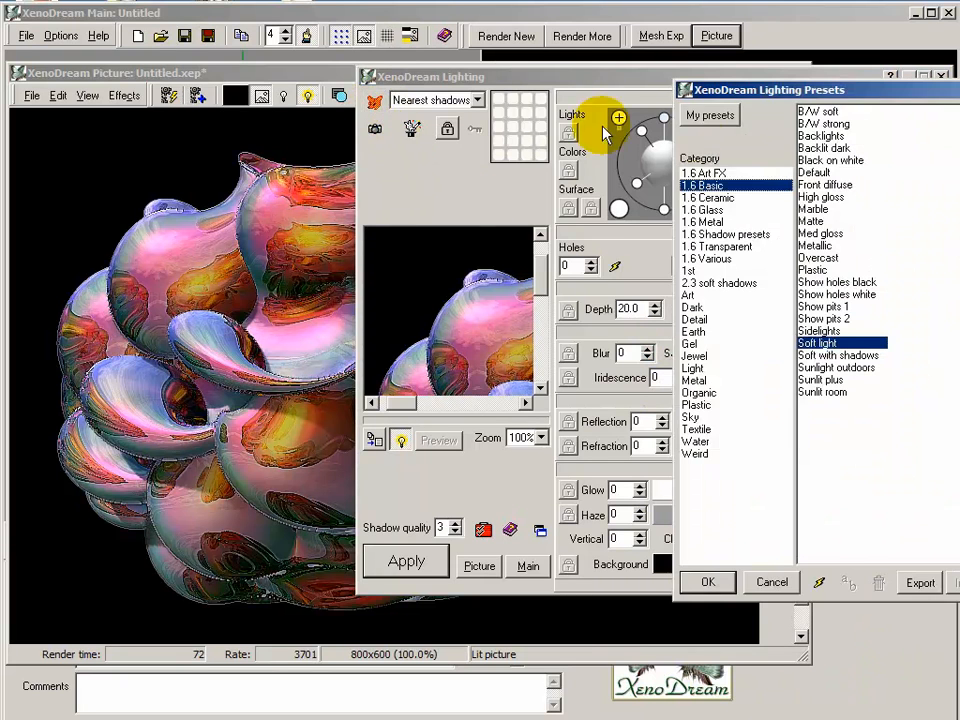
click(716, 175)
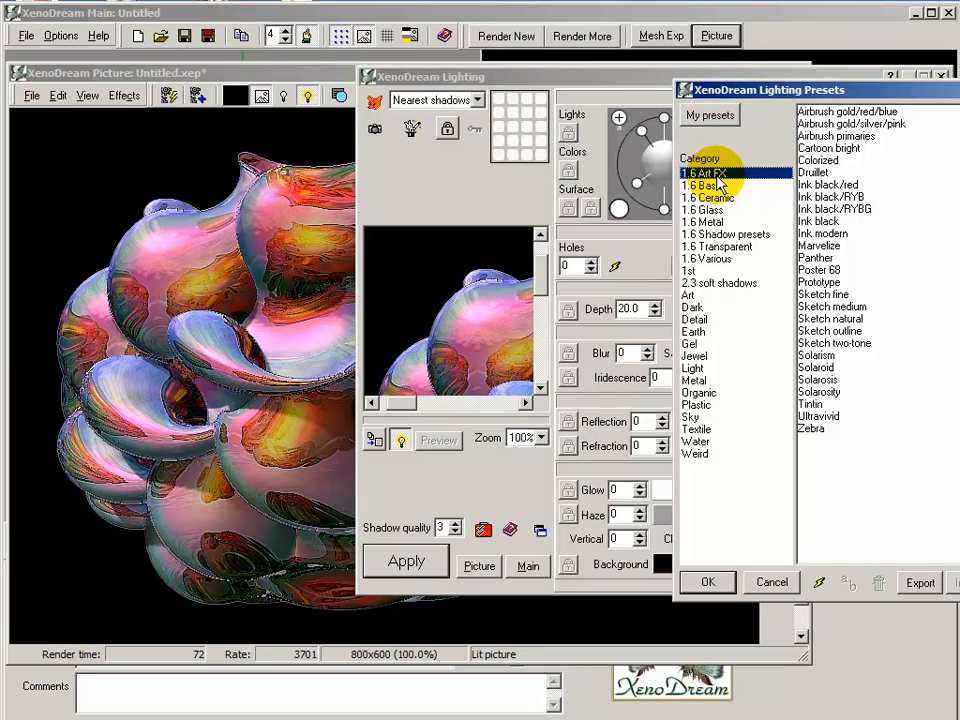
double_click(812, 428)
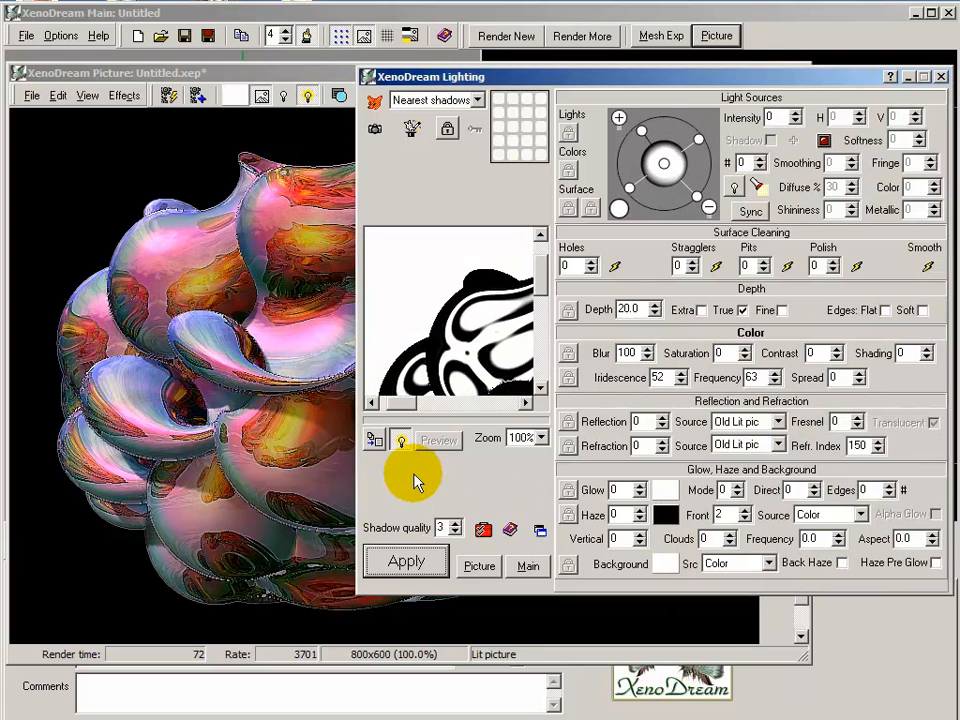
click(418, 566)
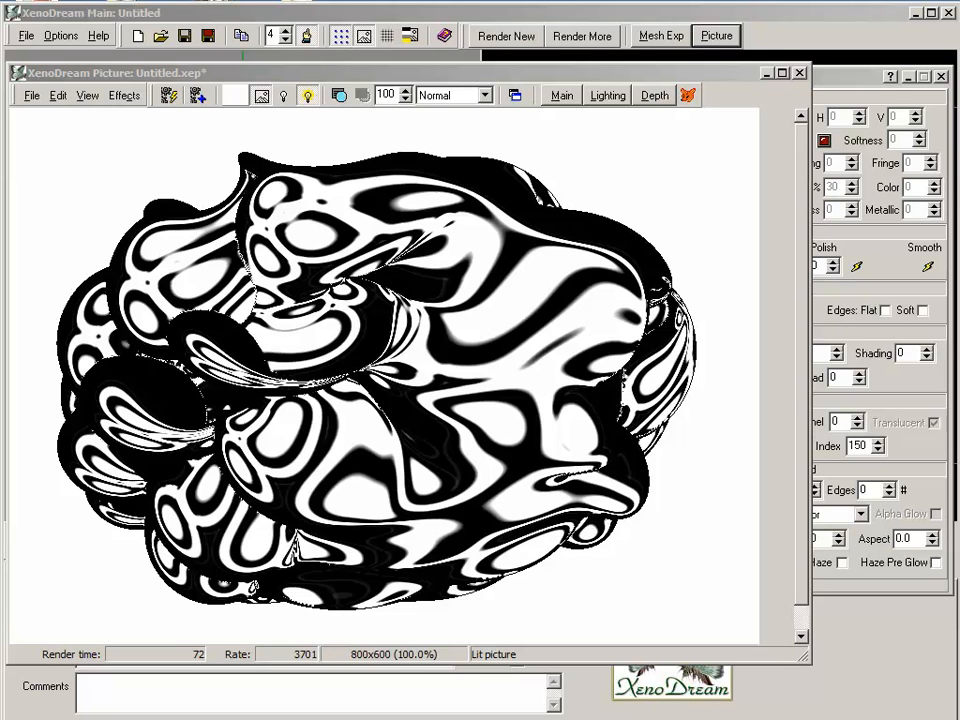
Copy the zebra-striped Lit picture to another layer with the destination set to Overwrite Unlit picture
click(516, 95)
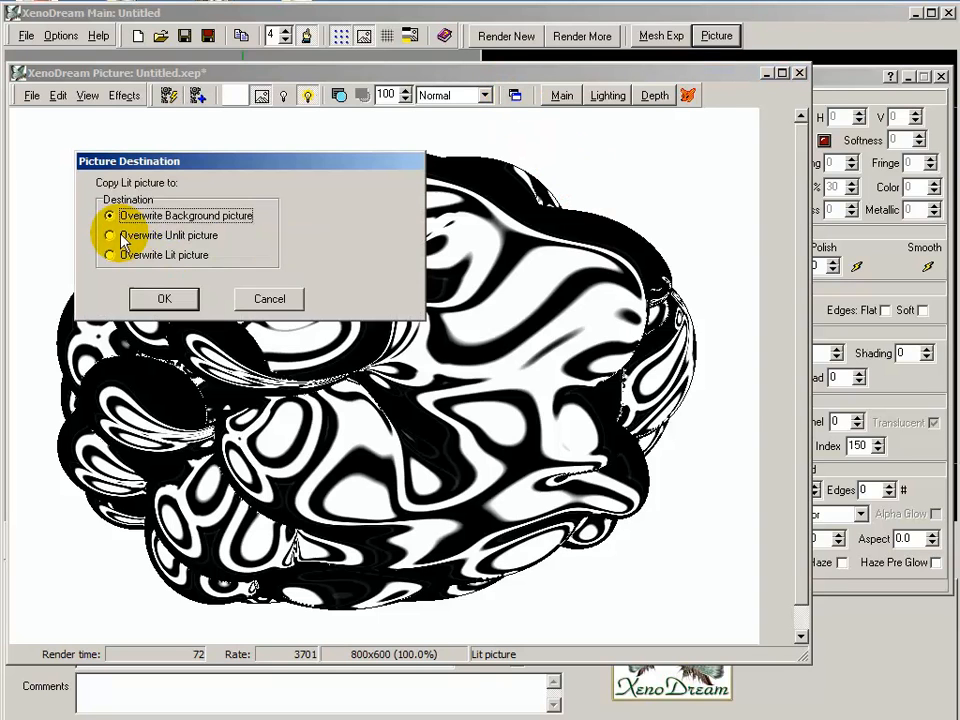
click(111, 237)
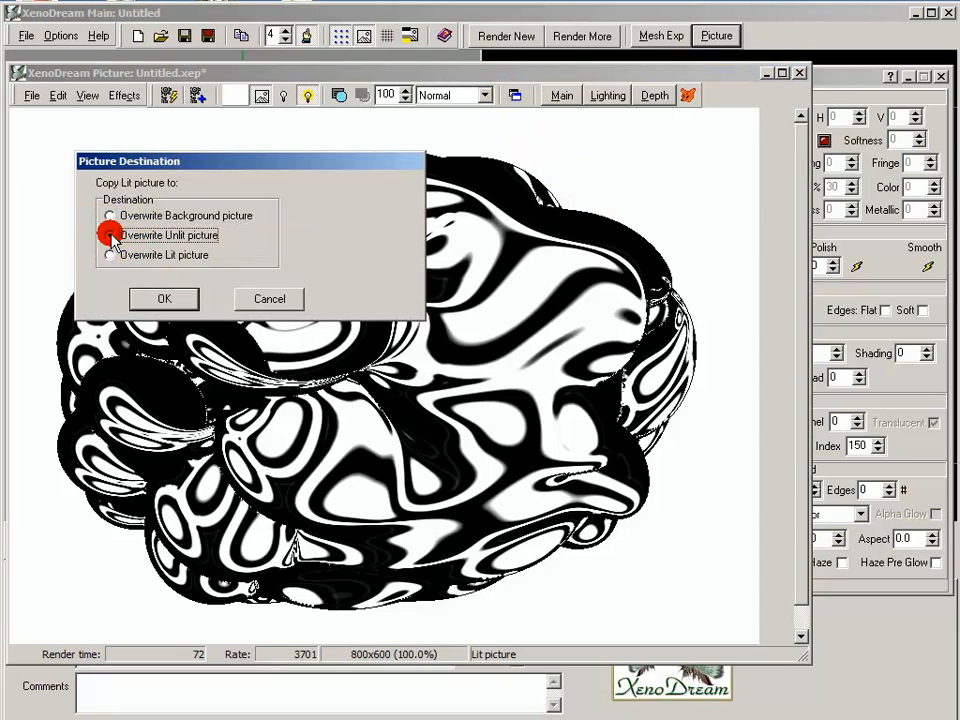
click(165, 299)
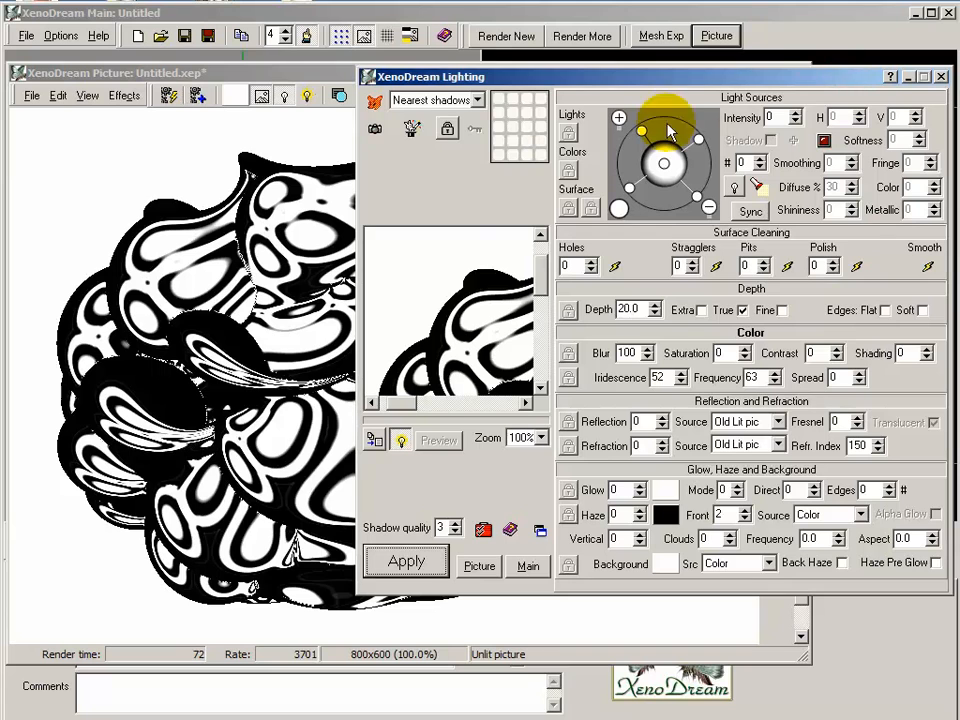
Load the Lacquered lighting preset from 1.6 Ceramic for the zebra-striped picture
click(374, 101)
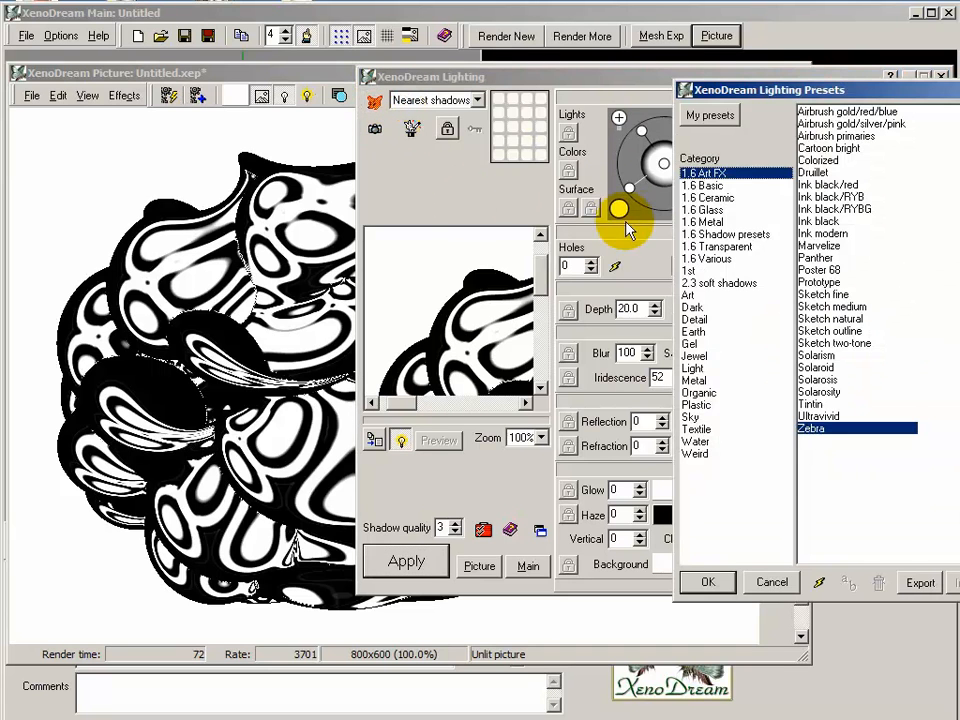
click(708, 198)
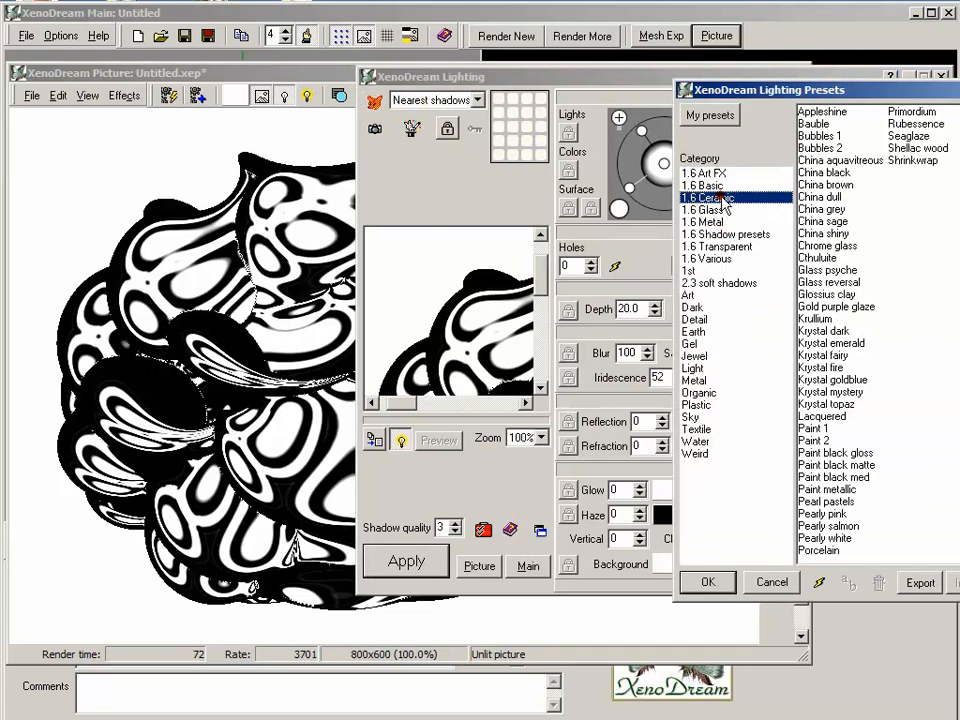
click(822, 416)
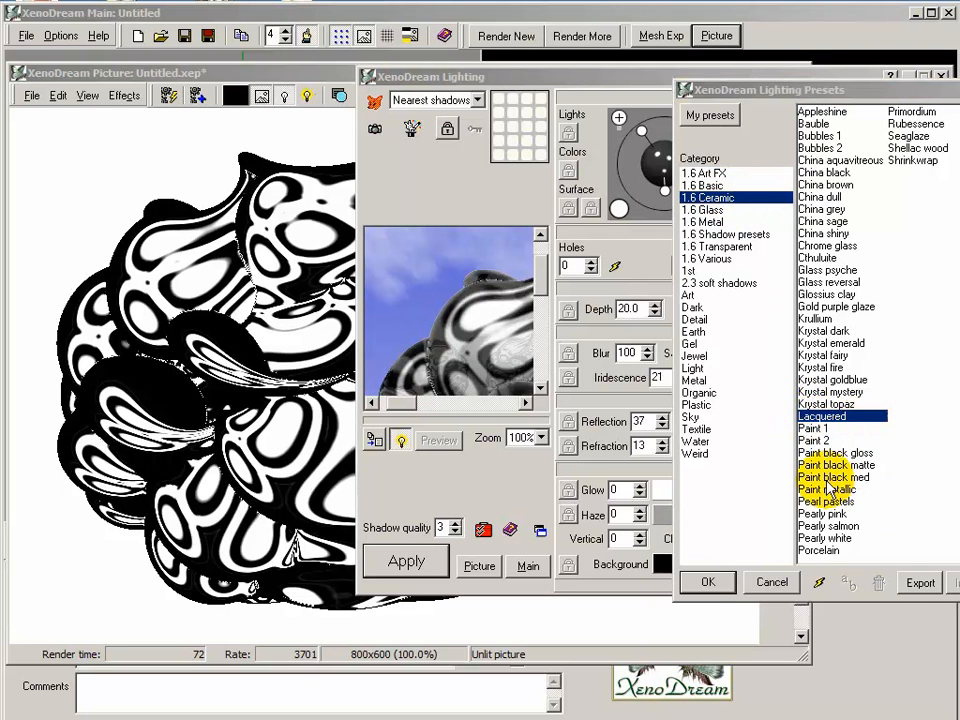
click(712, 582)
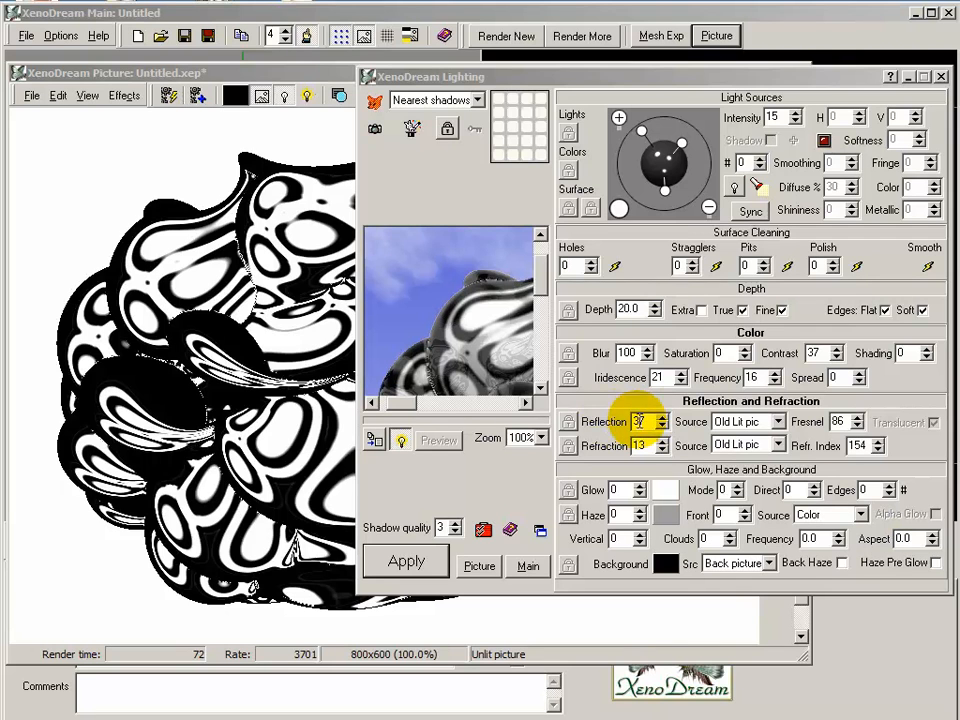
Set both the Reflection and Refraction sources to Back picture and apply the lighting to the picture
click(778, 422)
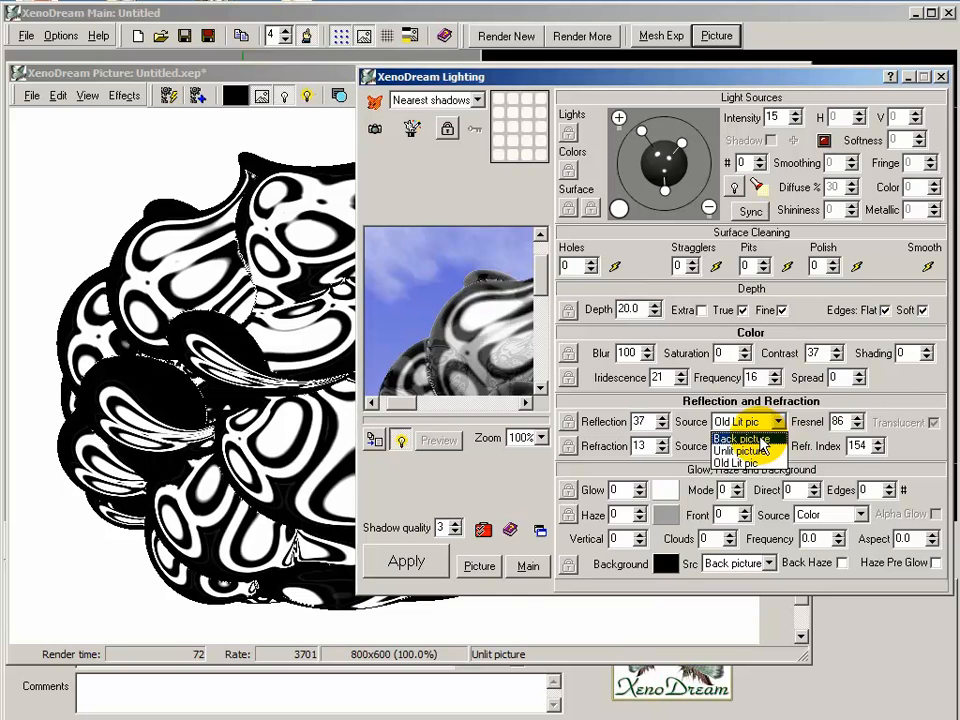
click(760, 439)
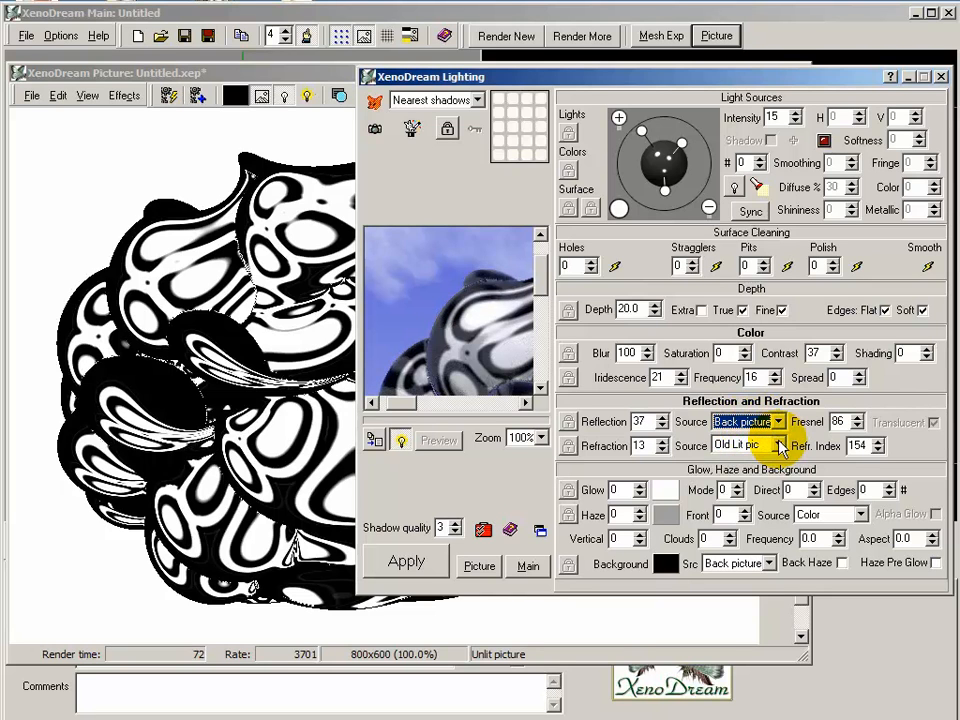
click(779, 445)
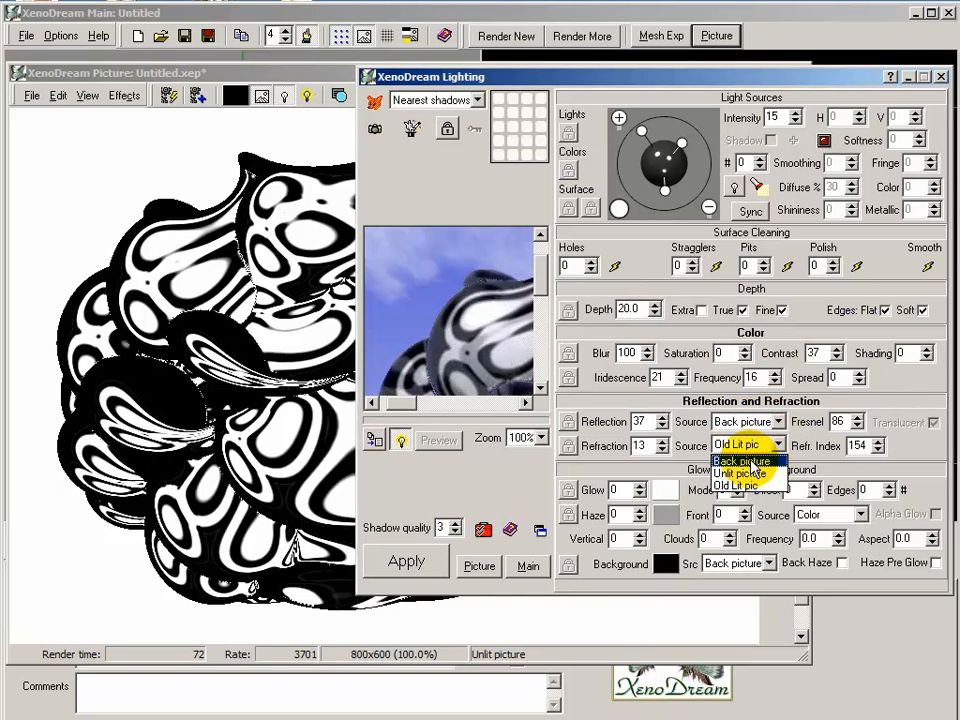
click(748, 461)
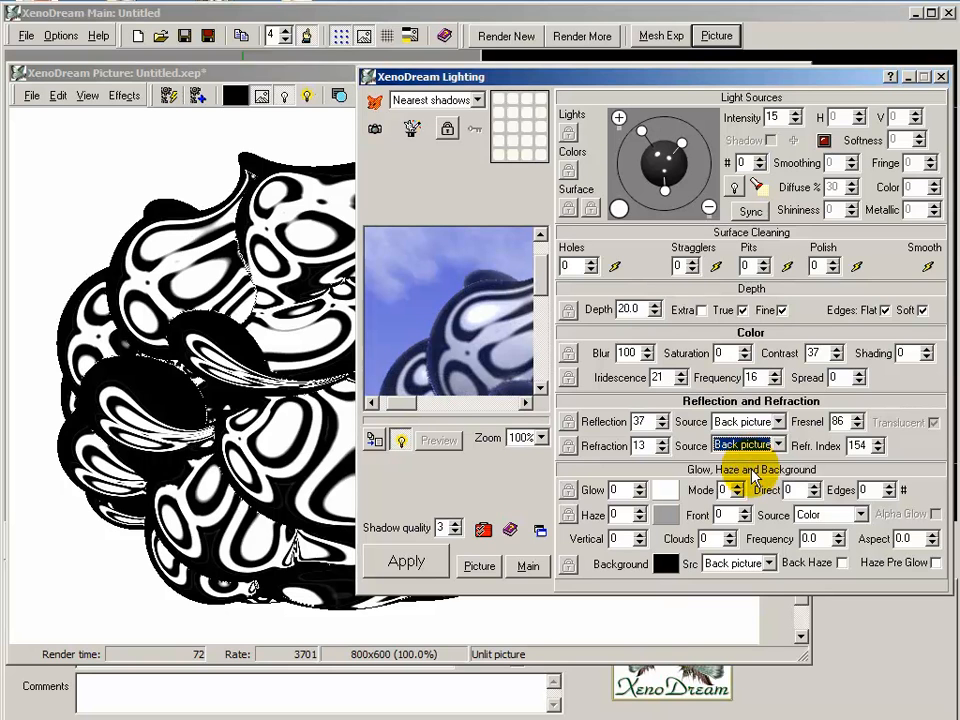
click(406, 562)
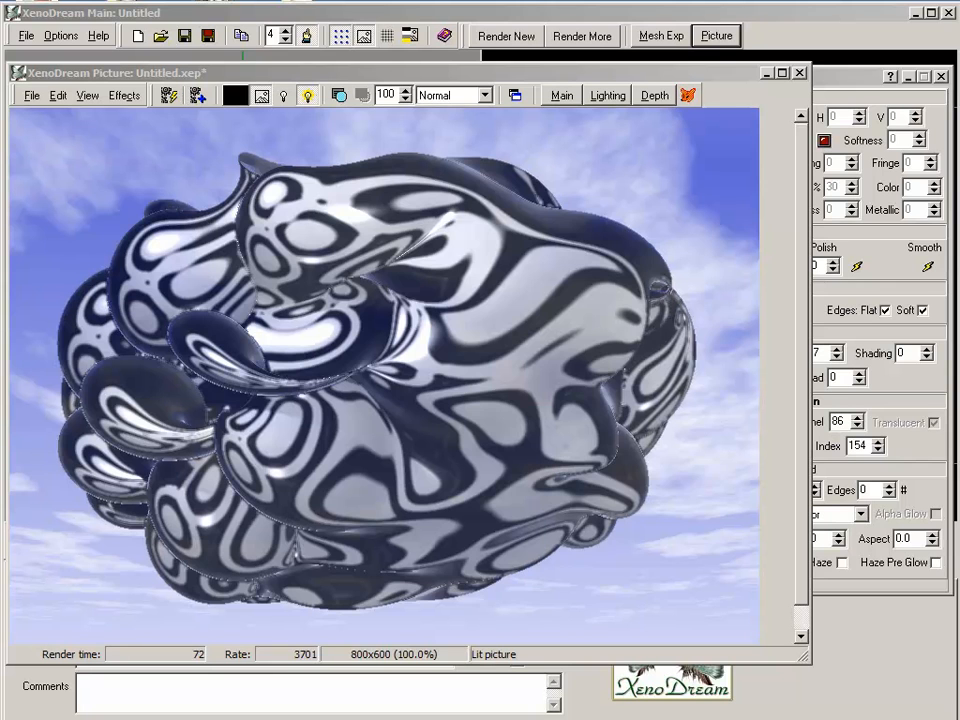
Fill the Unlit picture with the White pink granite 1 texture preset from the Rocks category of the picture texture editor
click(284, 96)
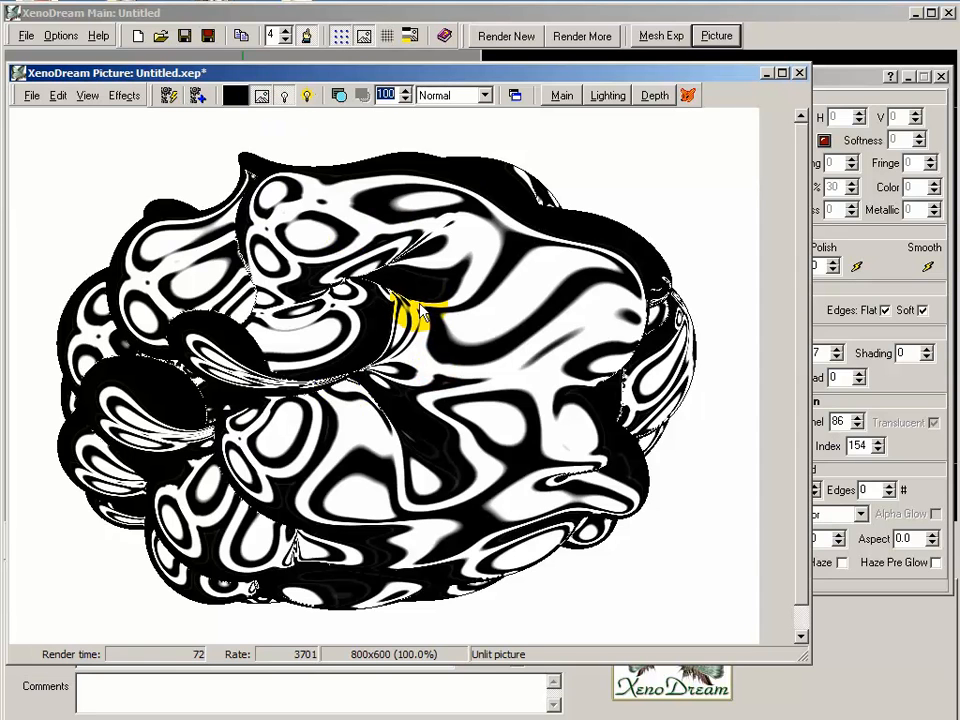
click(124, 96)
click(150, 260)
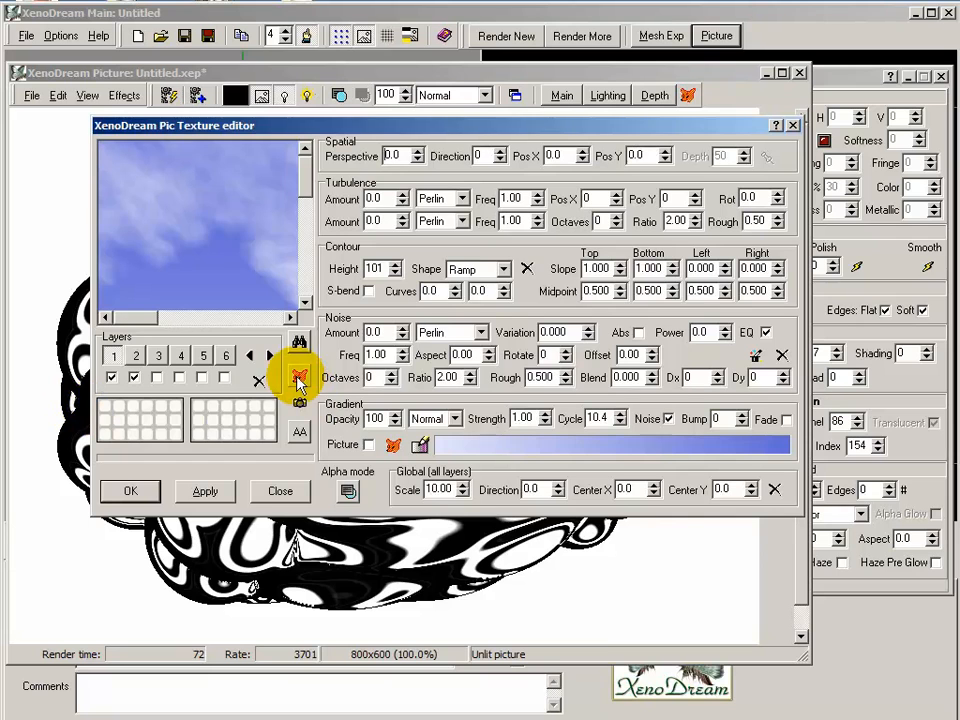
click(300, 380)
click(229, 297)
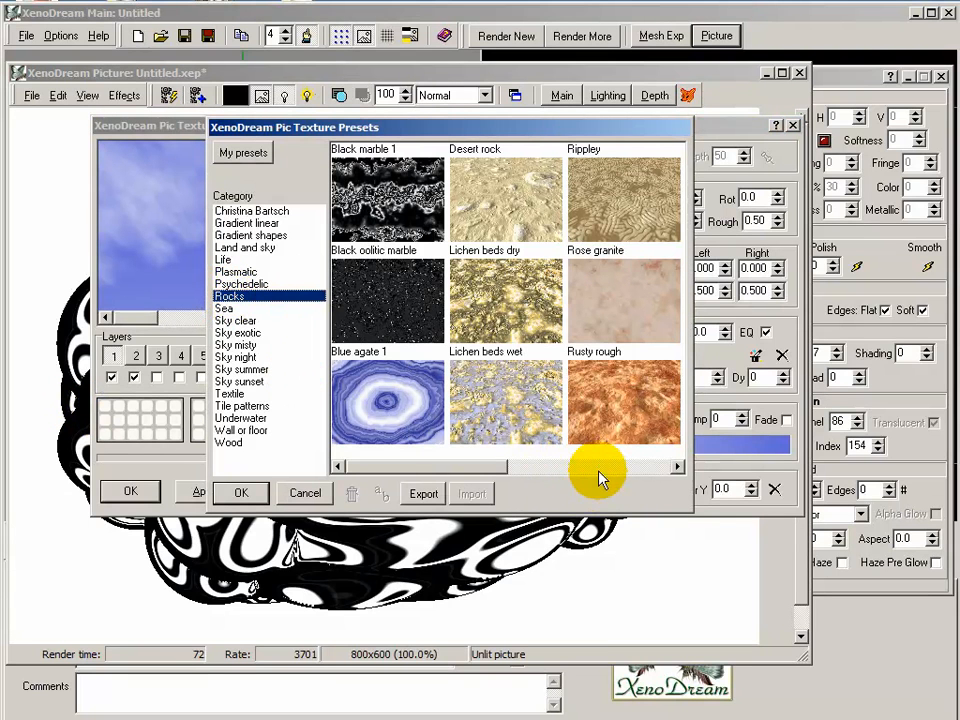
click(600, 478)
click(636, 212)
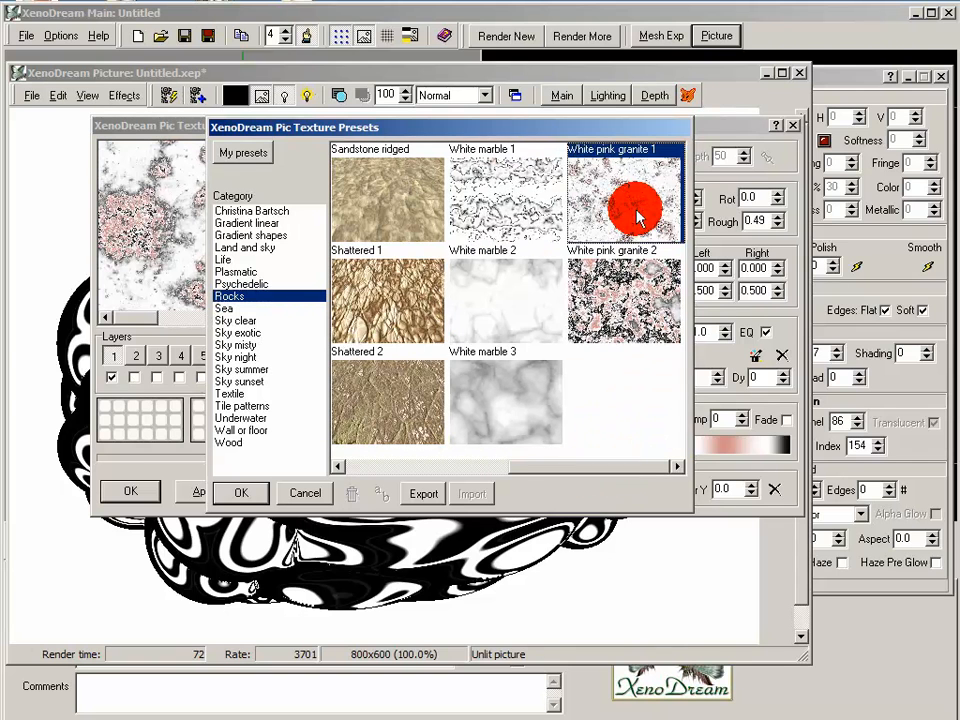
click(242, 494)
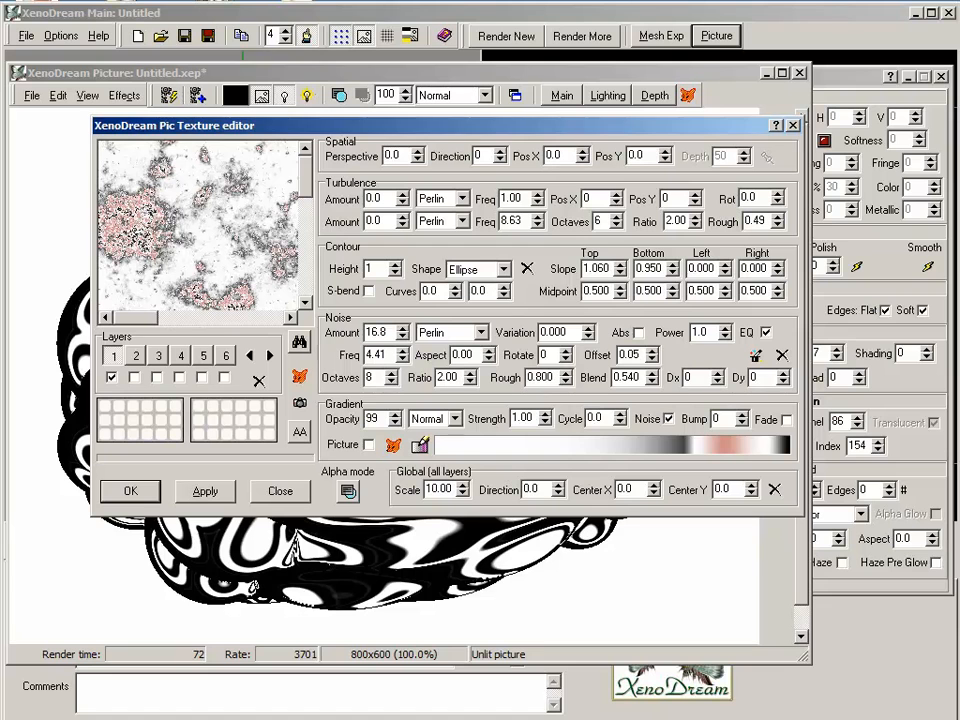
click(207, 492)
click(131, 491)
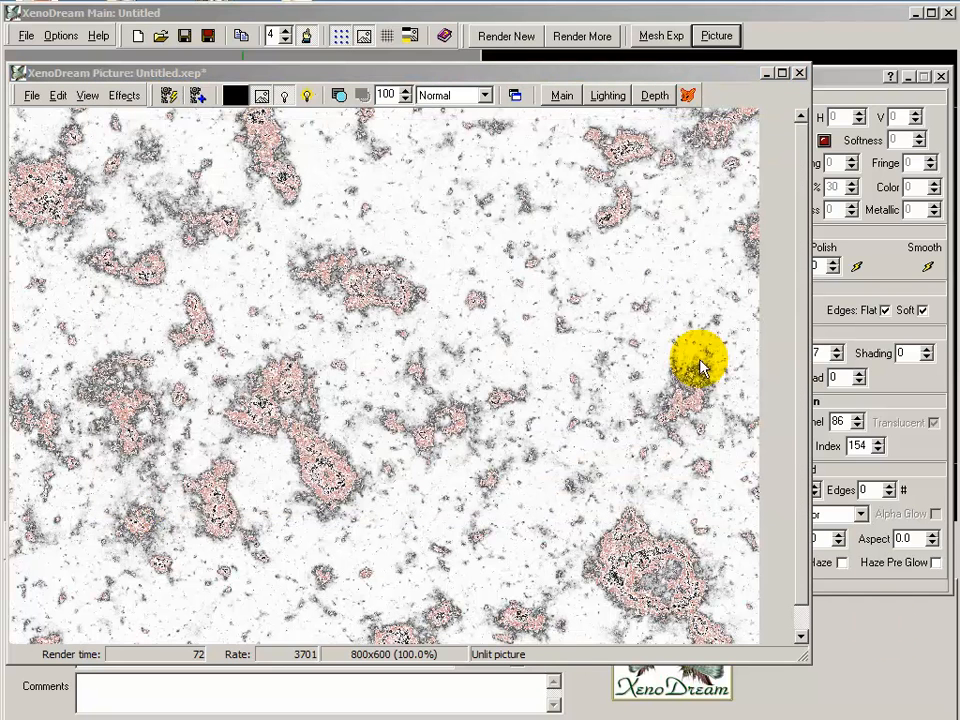
Return to the lighting settings and choose the Lacquered preset from 1.6 Ceramic for the granite-textured picture
click(607, 98)
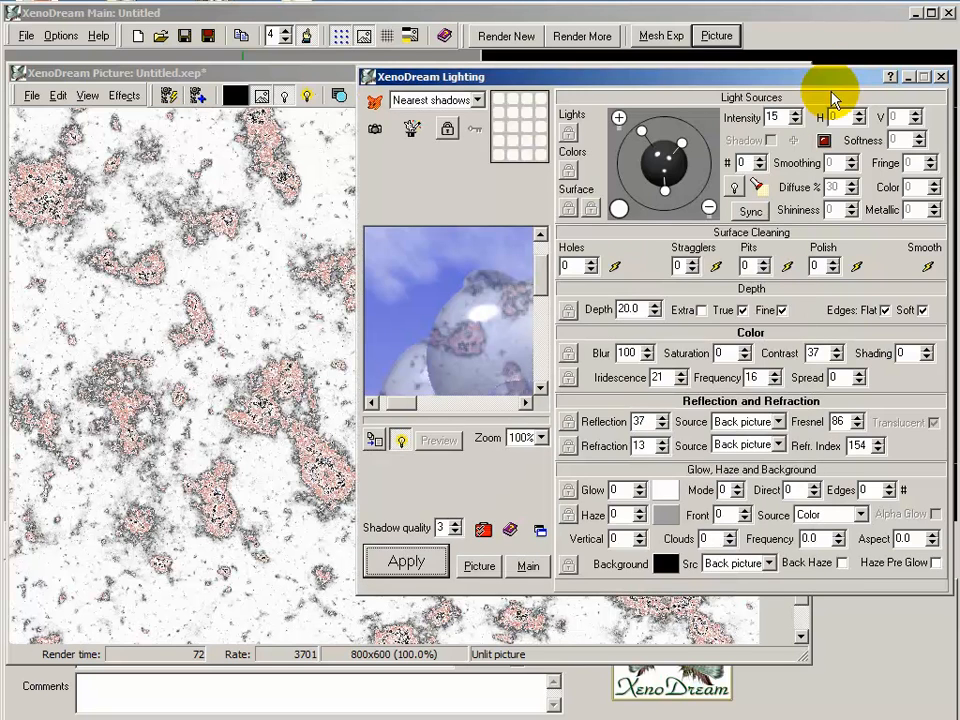
click(376, 102)
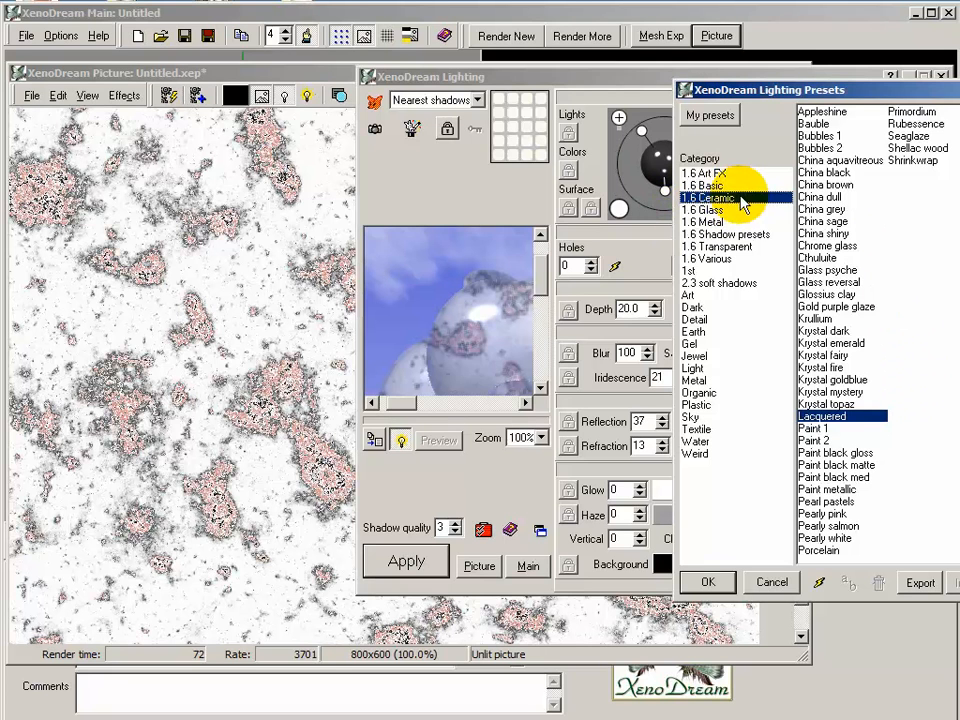
click(712, 583)
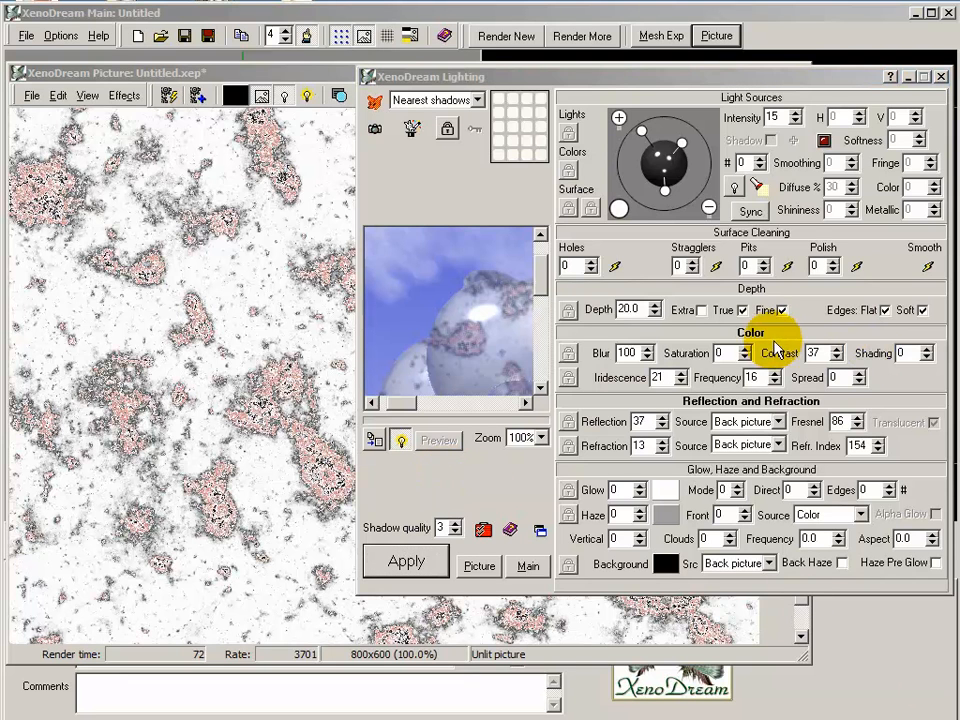
Set the color Blur to 0 and apply the lighting to the granite-textured picture
click(621, 352)
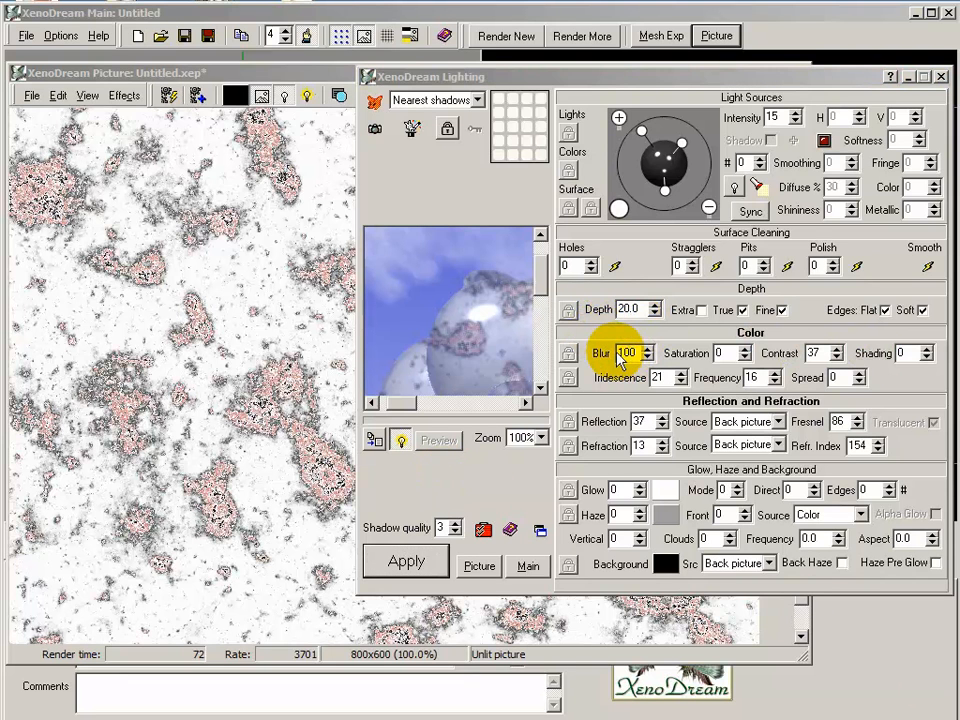
click(620, 352)
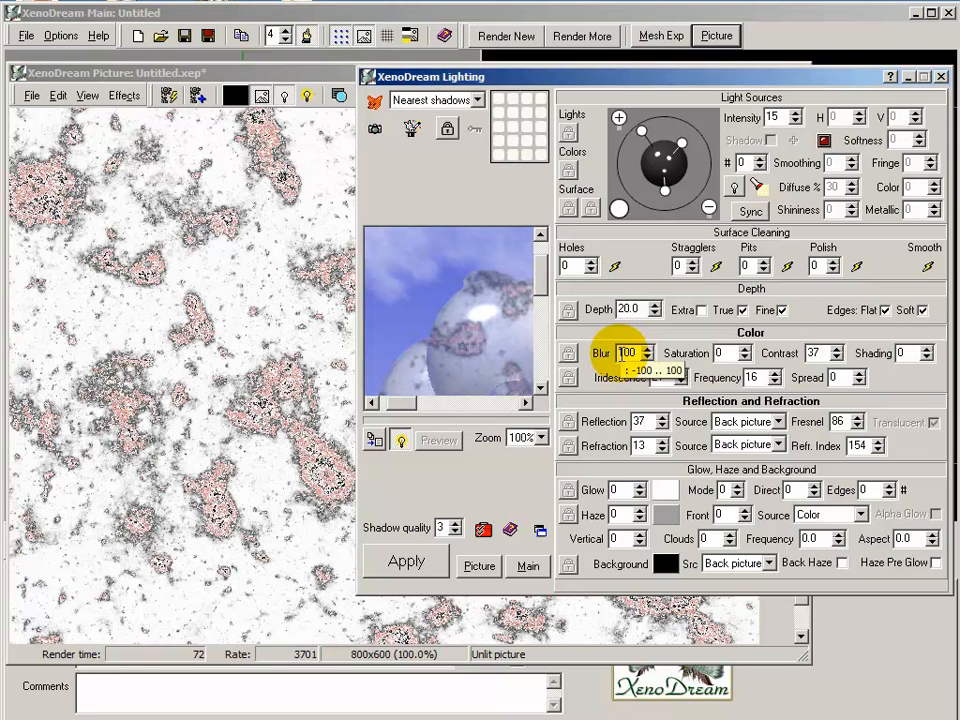
key(Delete)
key(Delete)
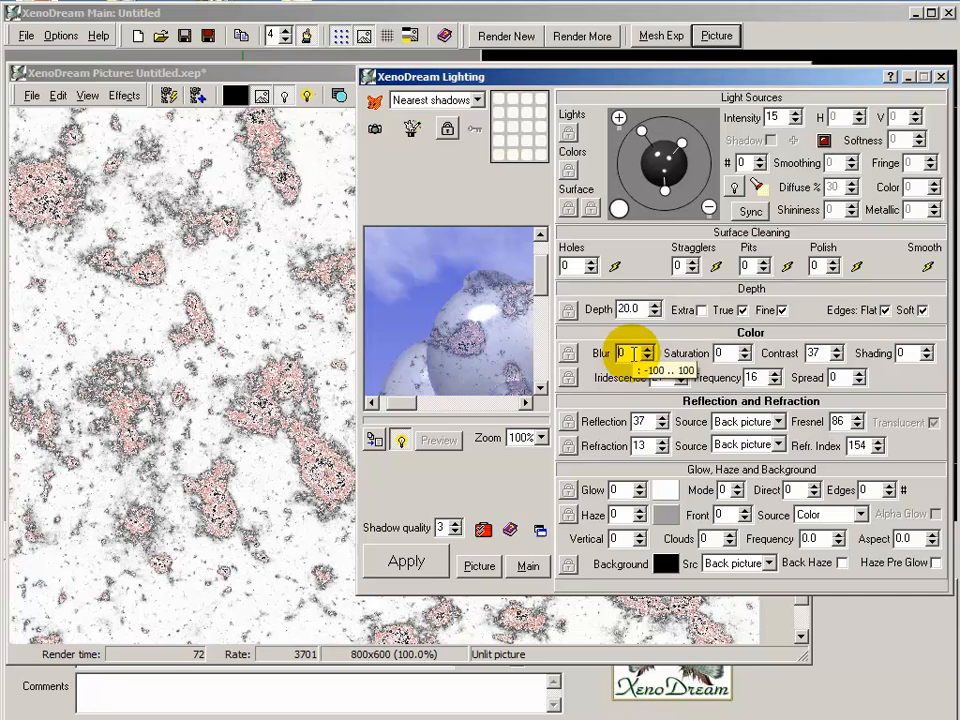
click(407, 561)
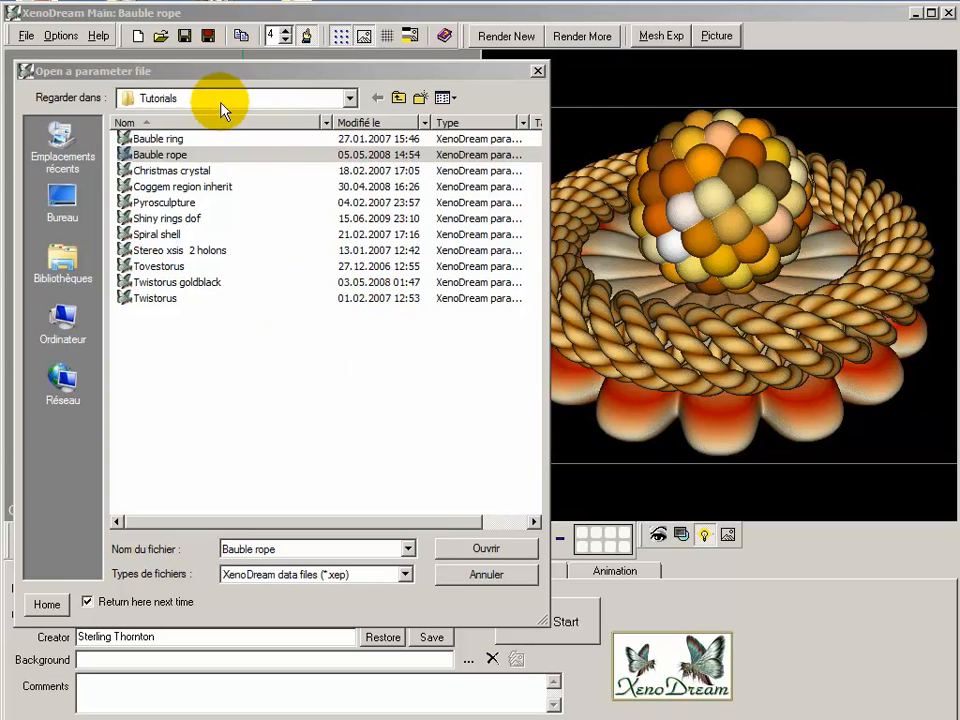
Open the Bauble rope parameter file from the Tutorials folder and show its region settings, keeping the Per holon method
click(155, 160)
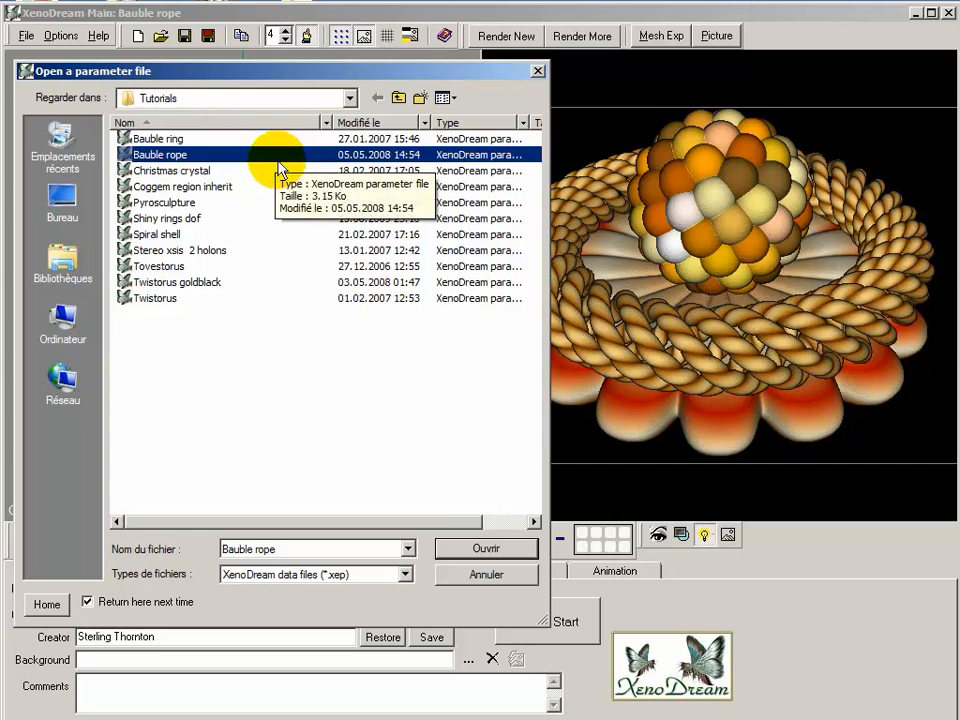
click(488, 552)
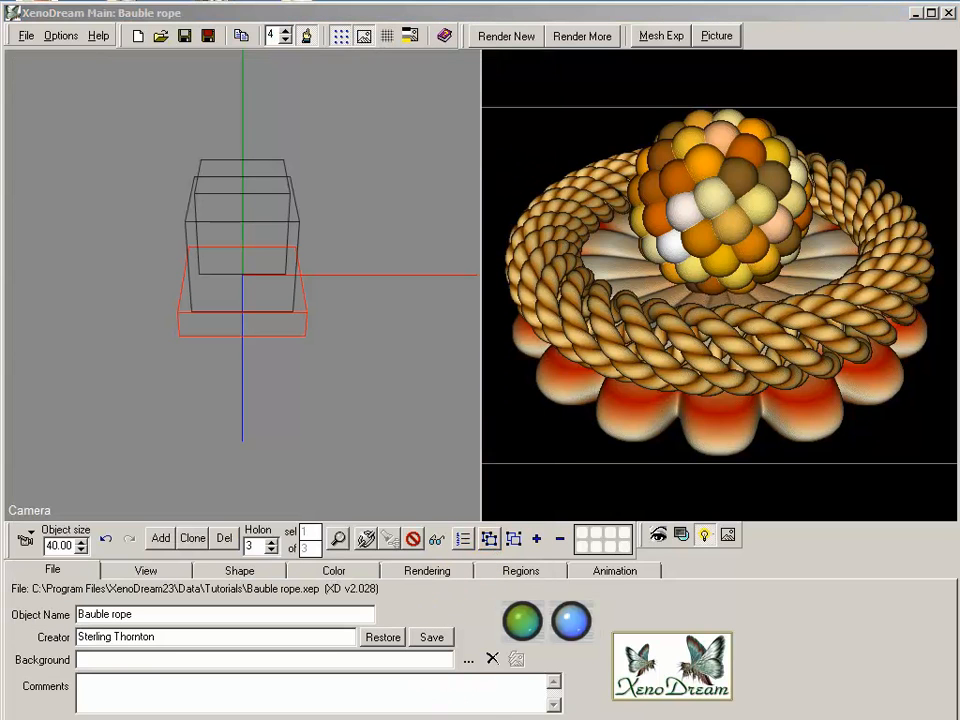
click(520, 572)
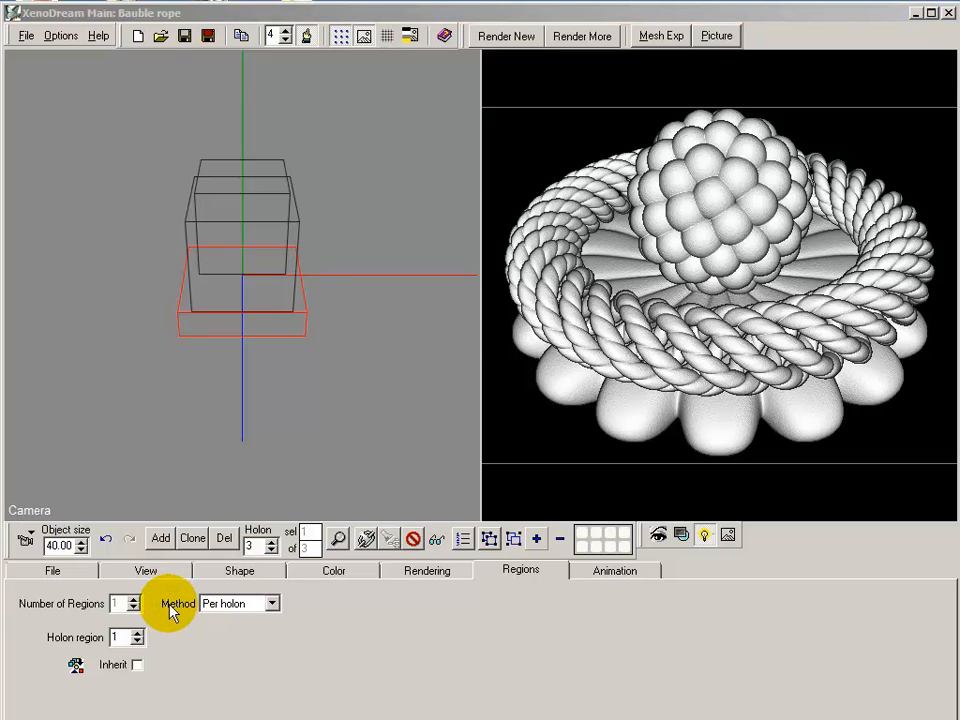
click(273, 605)
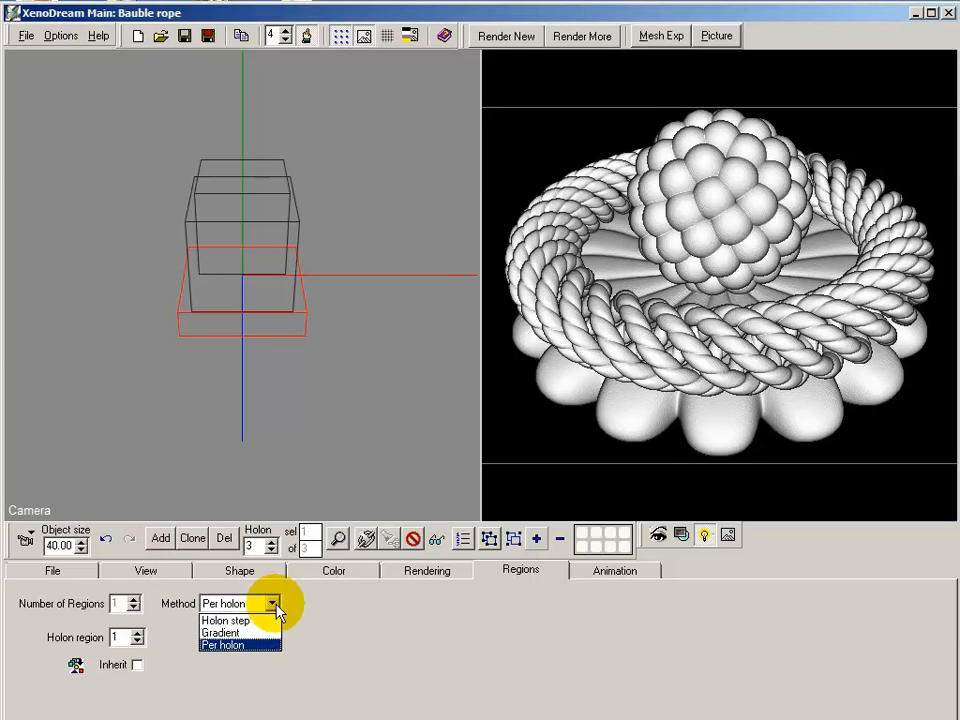
click(278, 610)
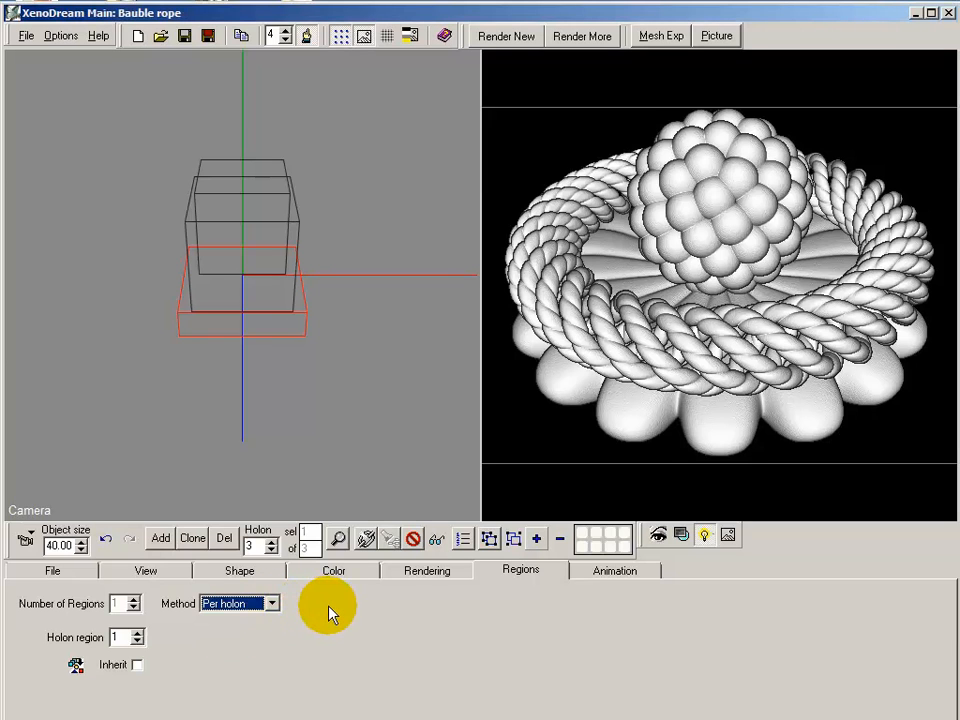
Assign holon 2 (the bauble) to region 2 and holon 3 (the rope) to region 3
click(270, 550)
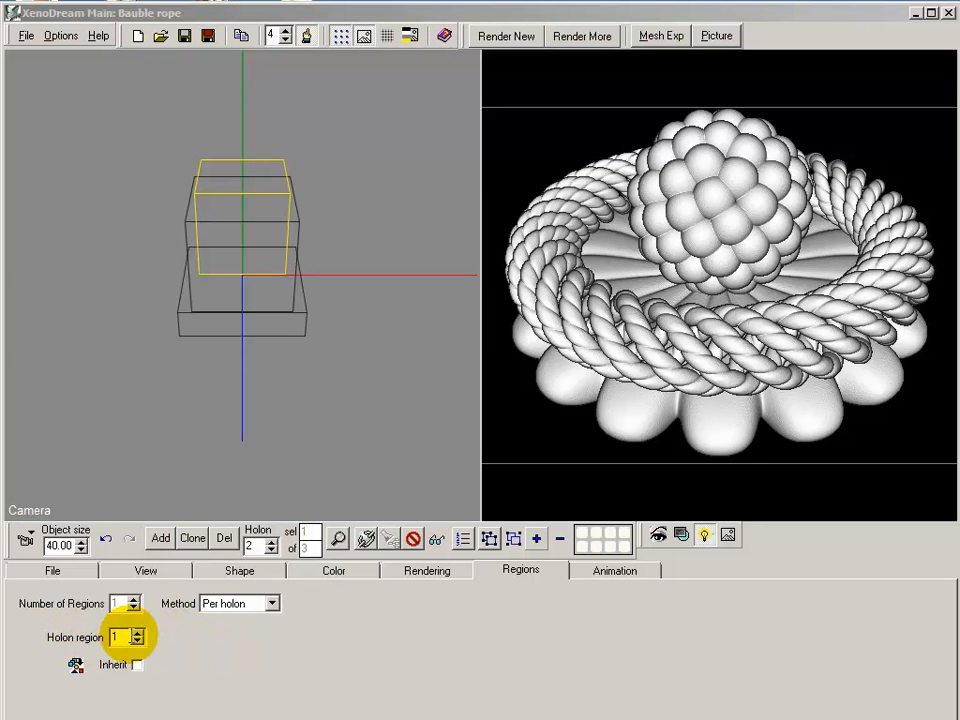
click(137, 633)
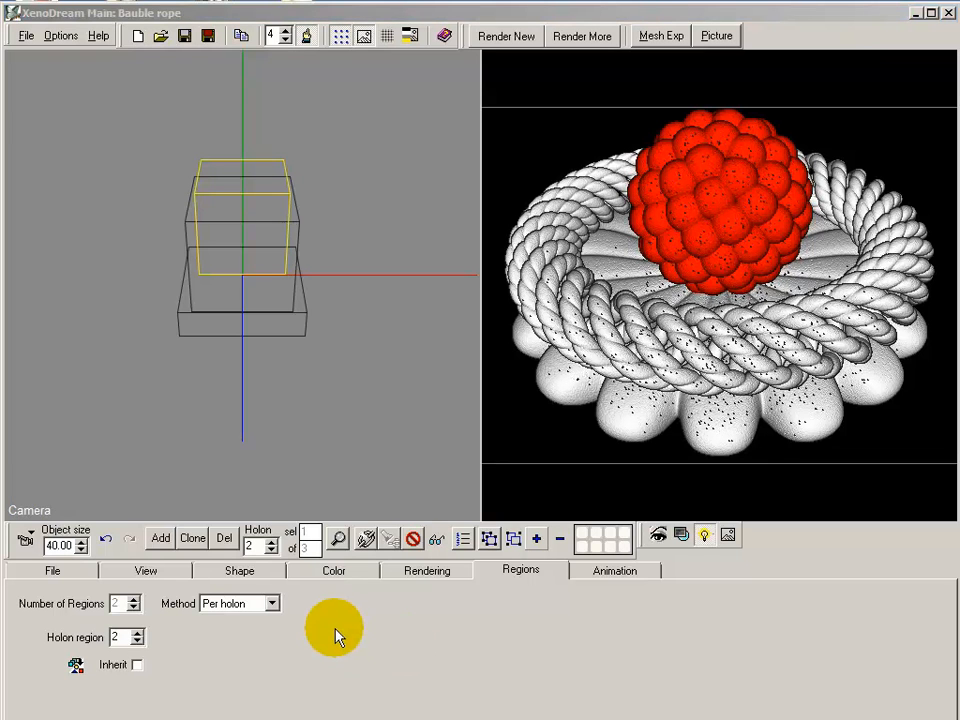
click(271, 544)
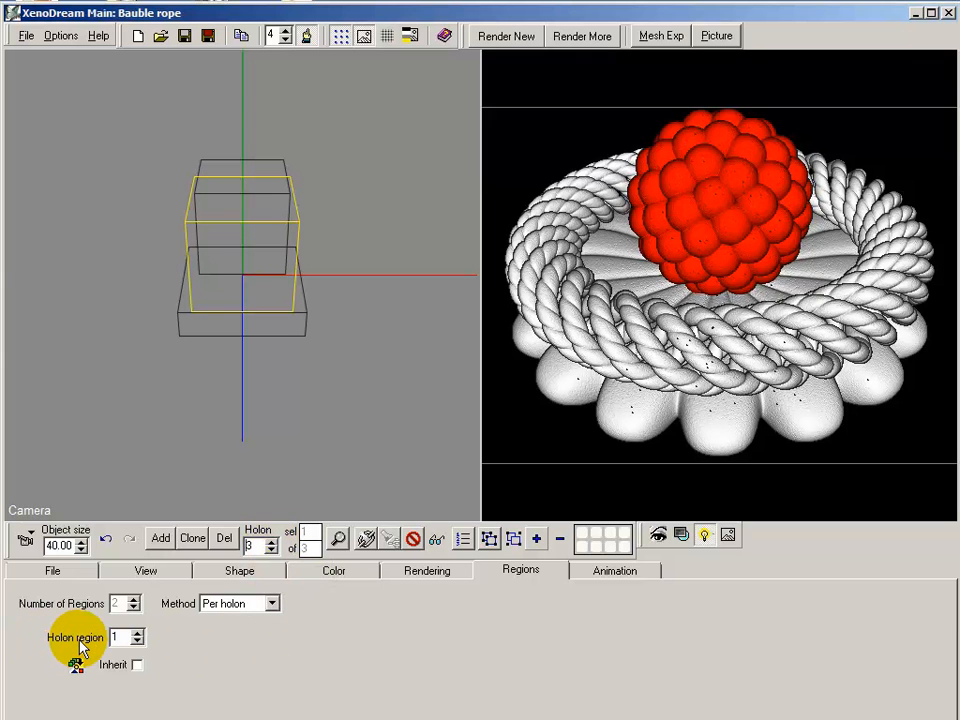
click(137, 634)
click(137, 634)
click(462, 648)
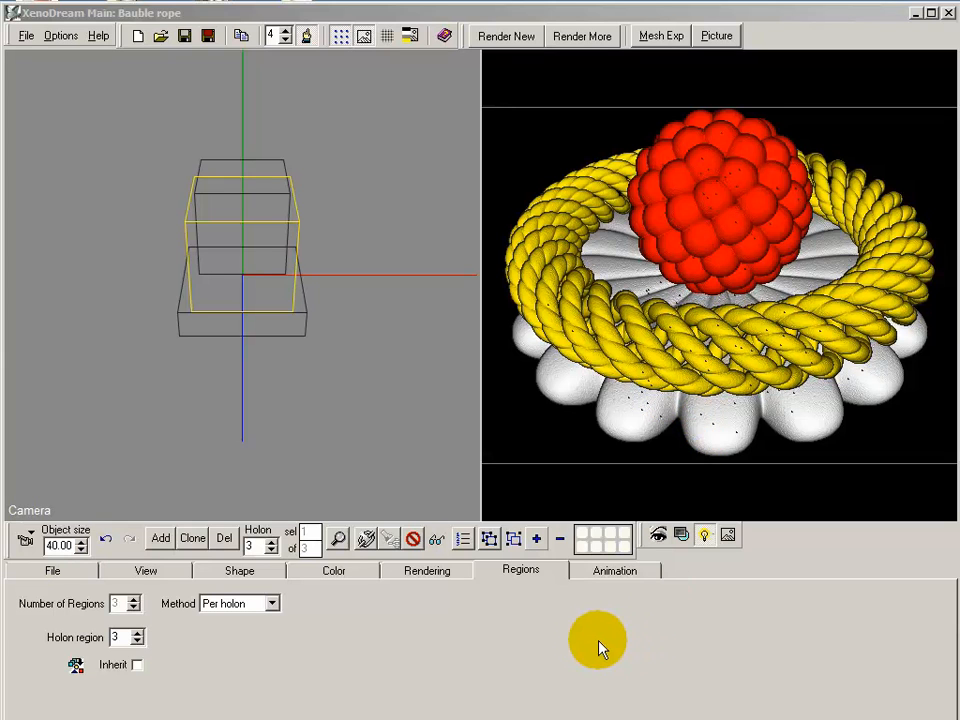
Render a new picture of Bauble rope and open its lighting settings with the preview centred on the bauble
click(512, 46)
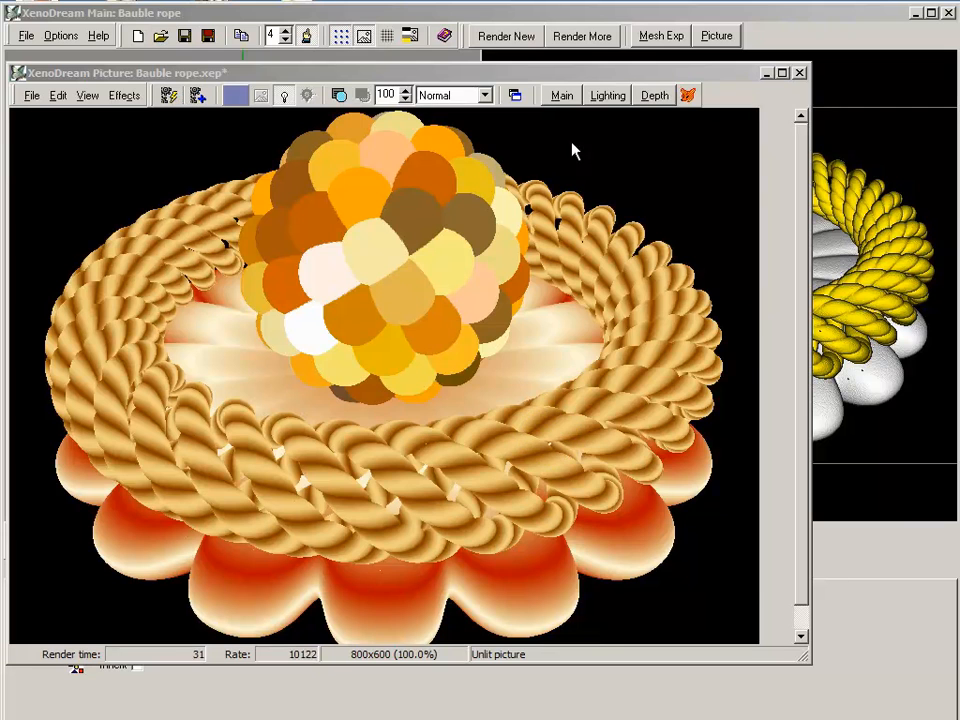
click(607, 100)
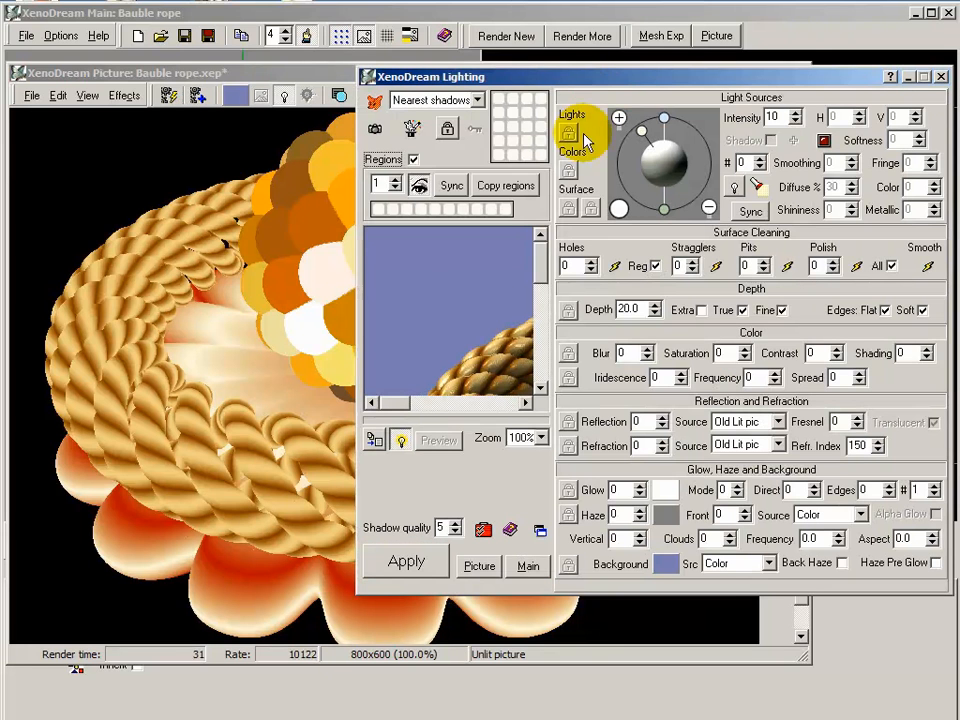
drag(475, 320, 424, 272)
drag(503, 316, 473, 347)
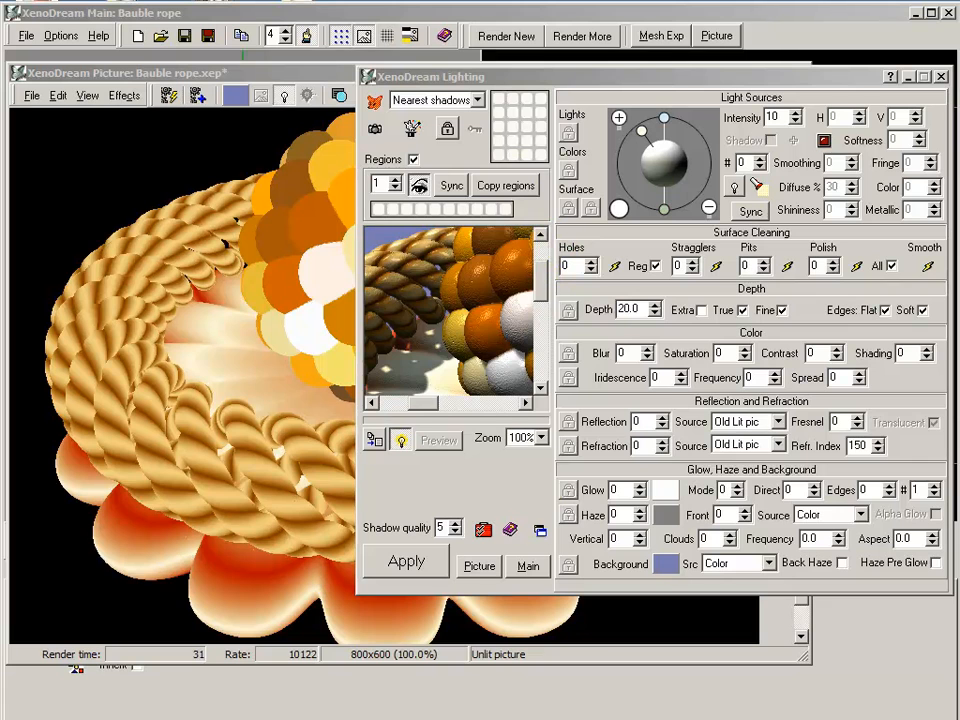
drag(490, 268, 454, 253)
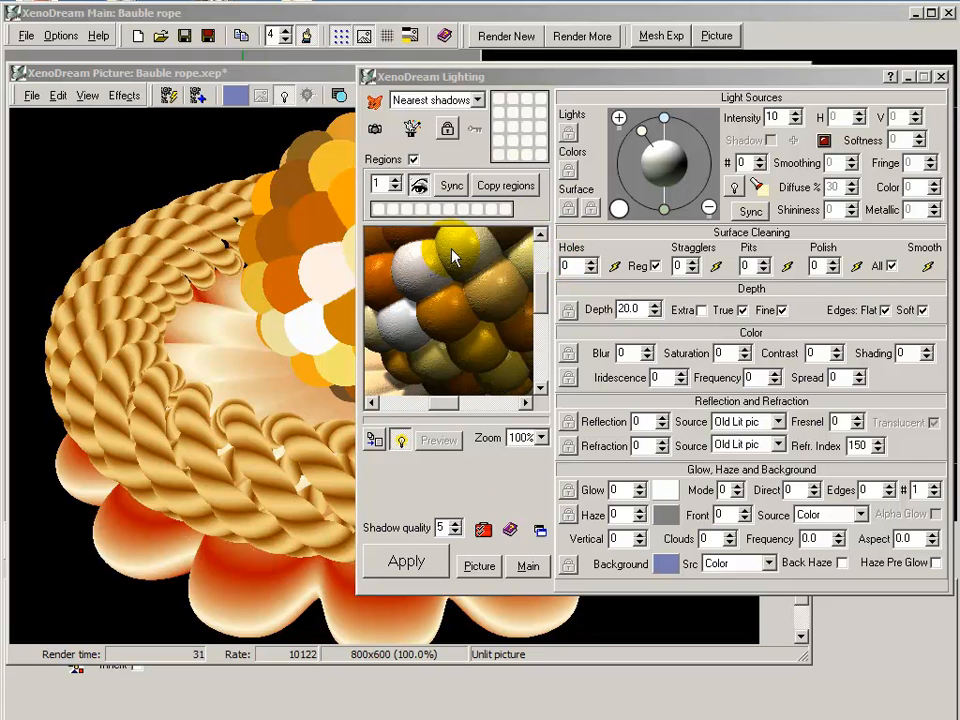
Restrict the lighting preview to the active region and check regions 1, 2 and 3 in turn
click(420, 187)
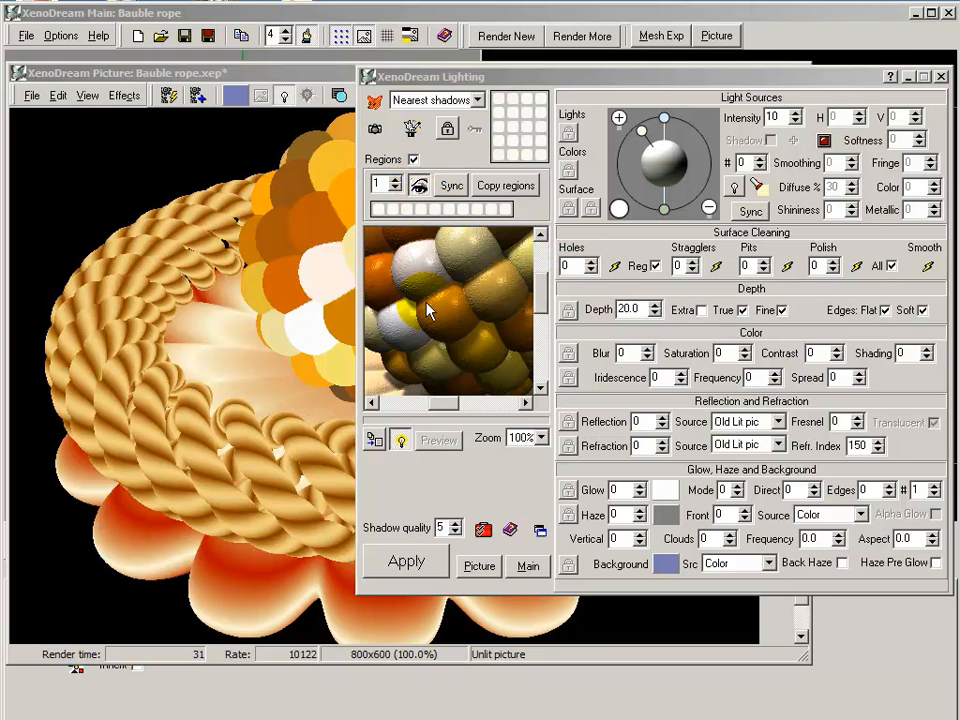
mouse_move(428, 313)
mouse_down()
mouse_move(470, 288)
mouse_move(452, 325)
mouse_move(411, 354)
mouse_move(452, 306)
mouse_move(439, 298)
mouse_up()
click(419, 186)
click(420, 188)
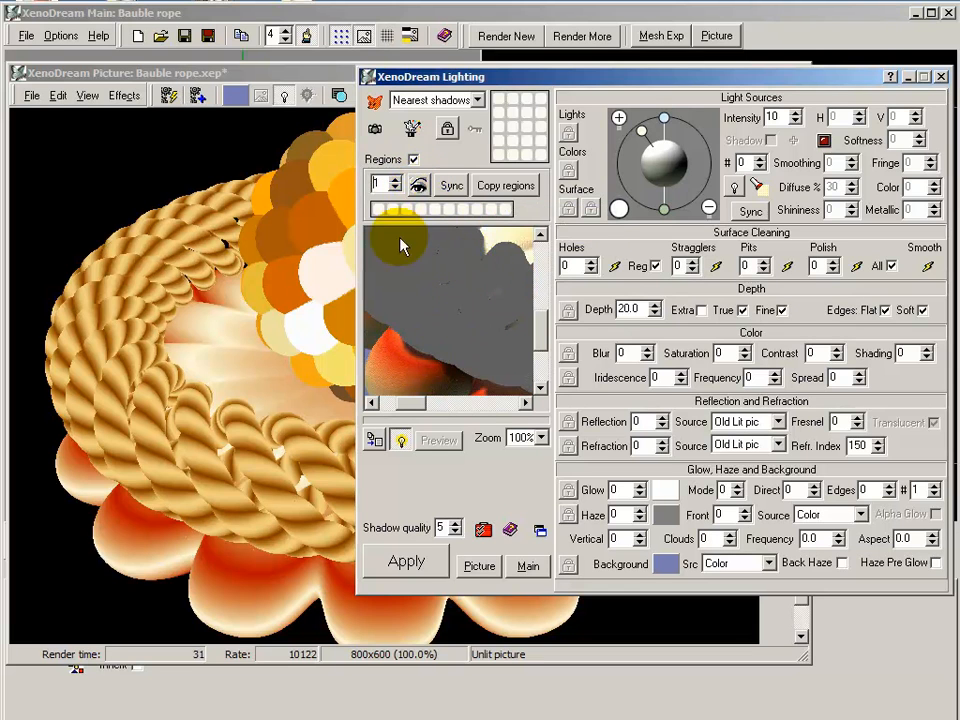
drag(456, 268, 438, 303)
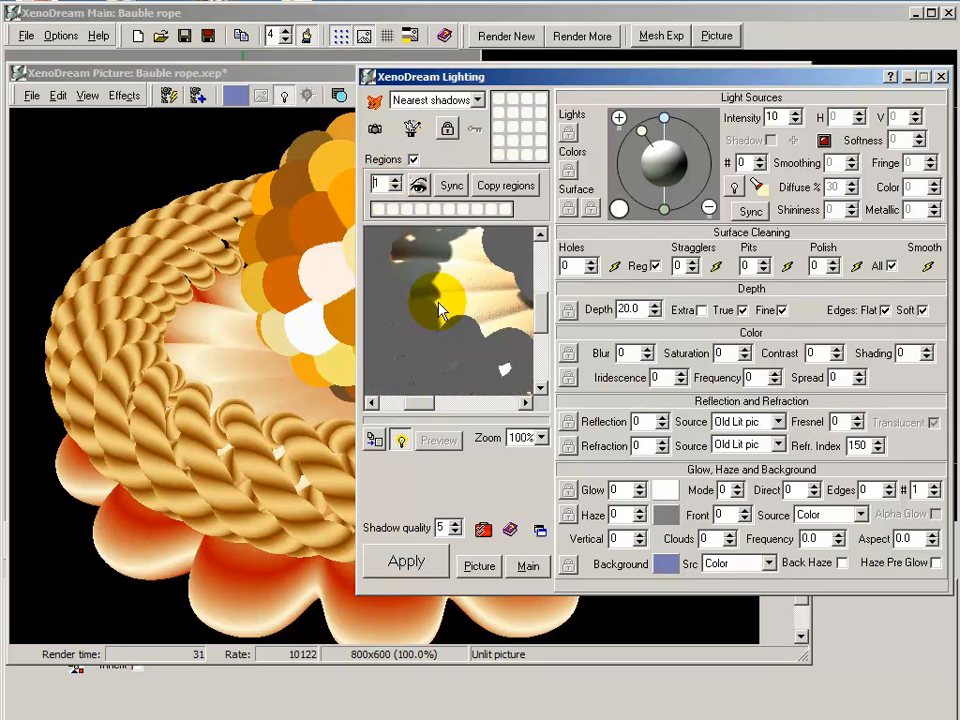
click(395, 180)
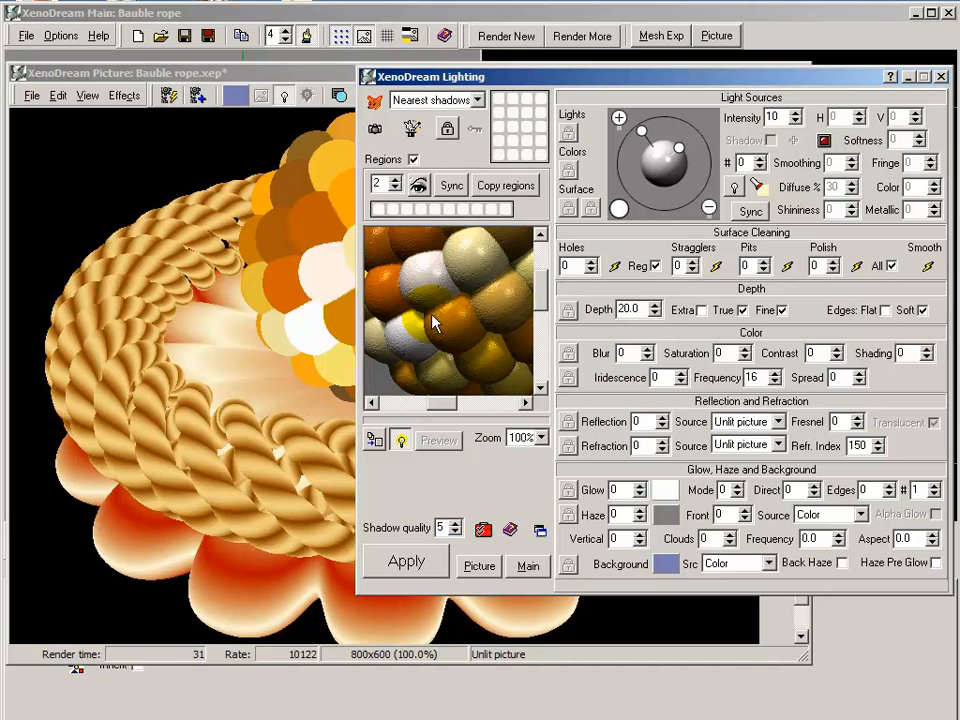
click(395, 179)
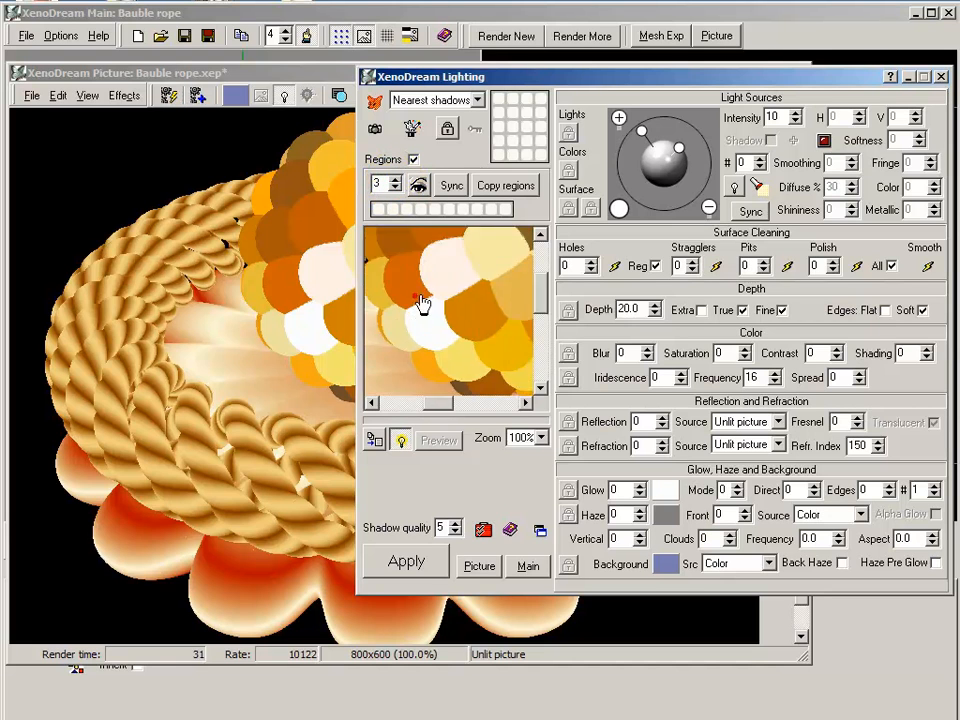
click(440, 344)
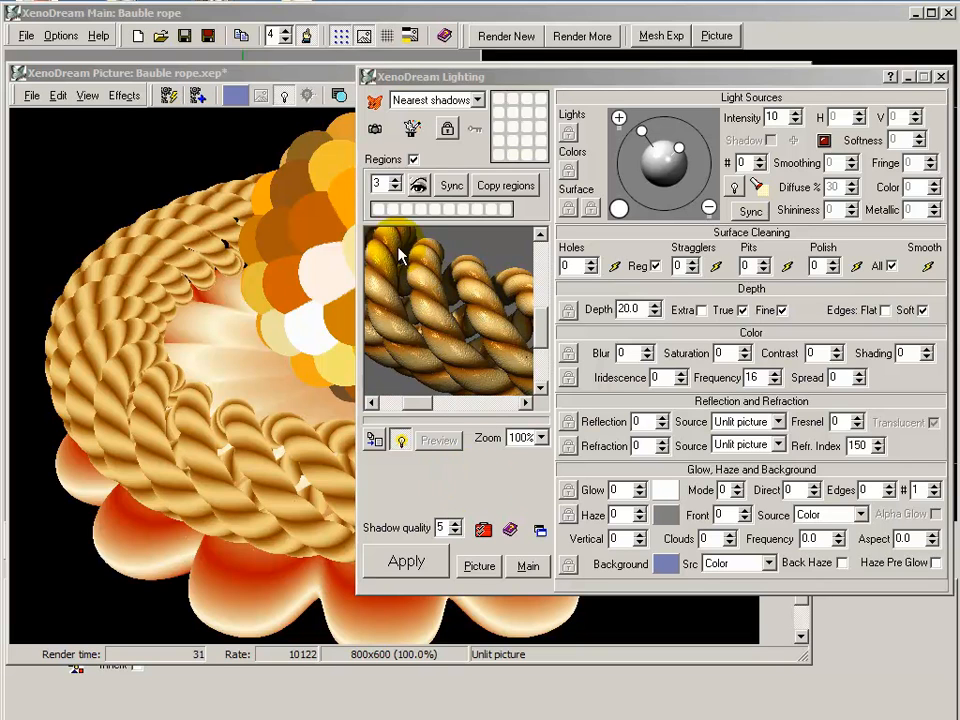
Enable the lighting setting locks and lock the Background setting
click(447, 131)
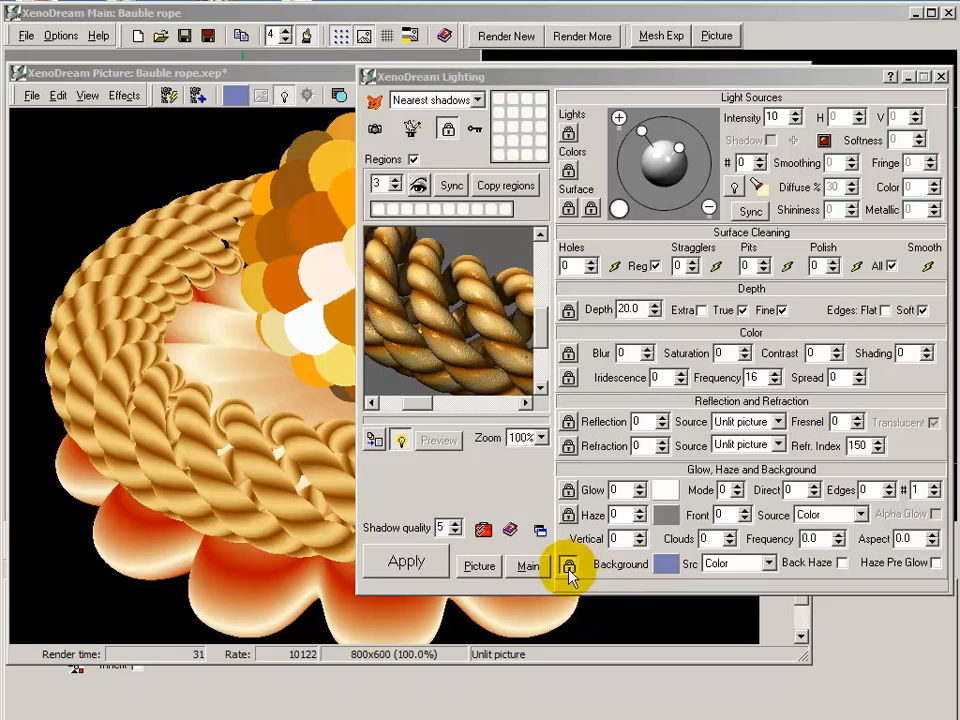
click(665, 564)
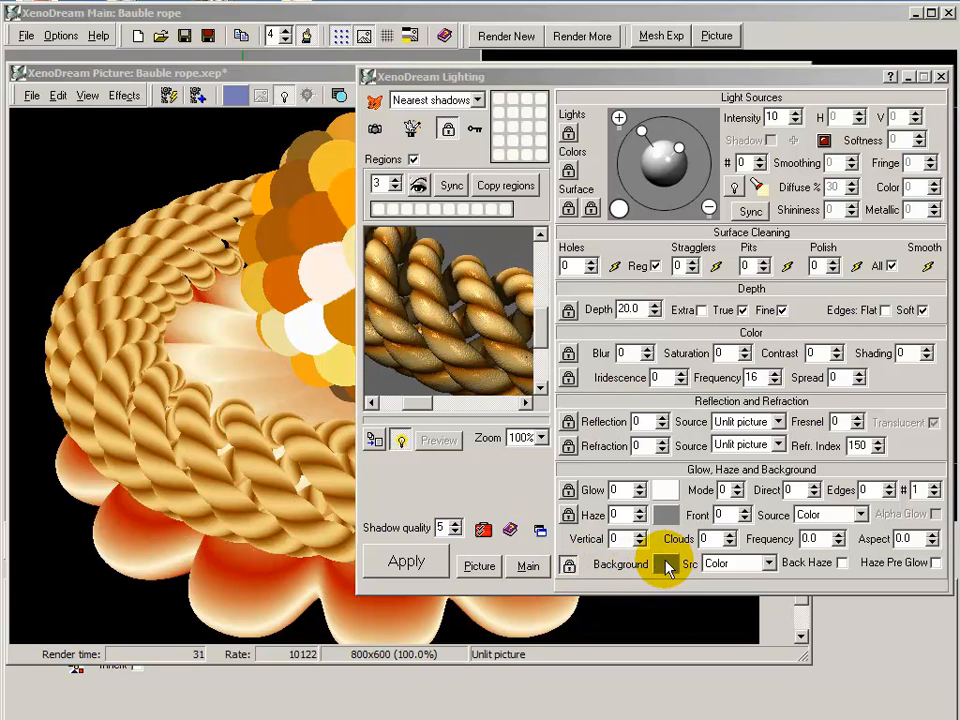
click(667, 568)
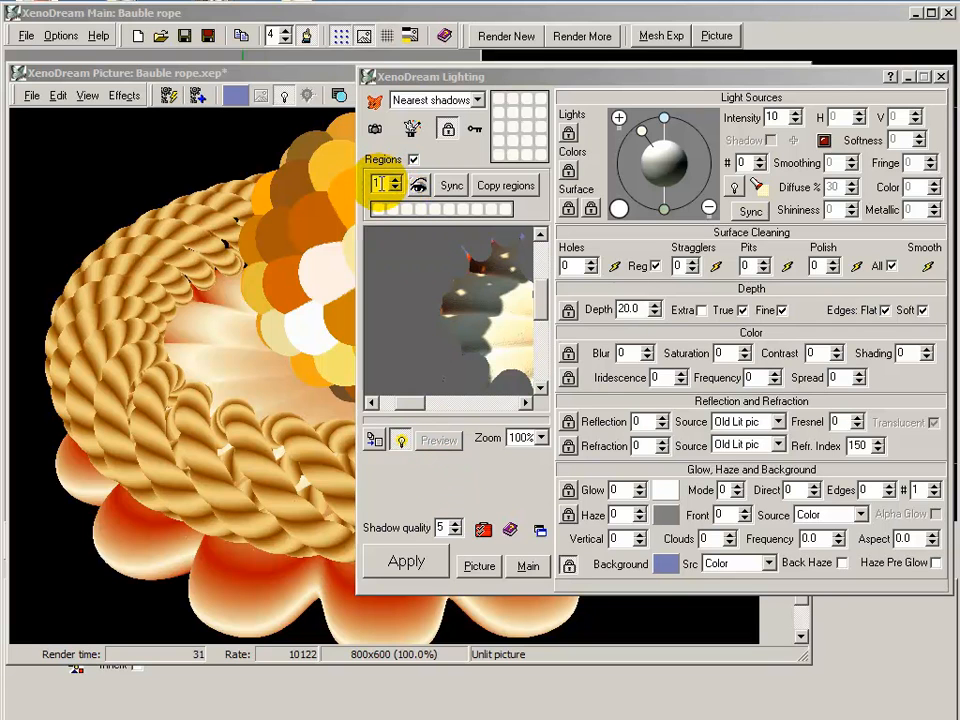
Give region 1 the Sunlight outdoors lighting preset from the 1.6 Basic category
click(396, 181)
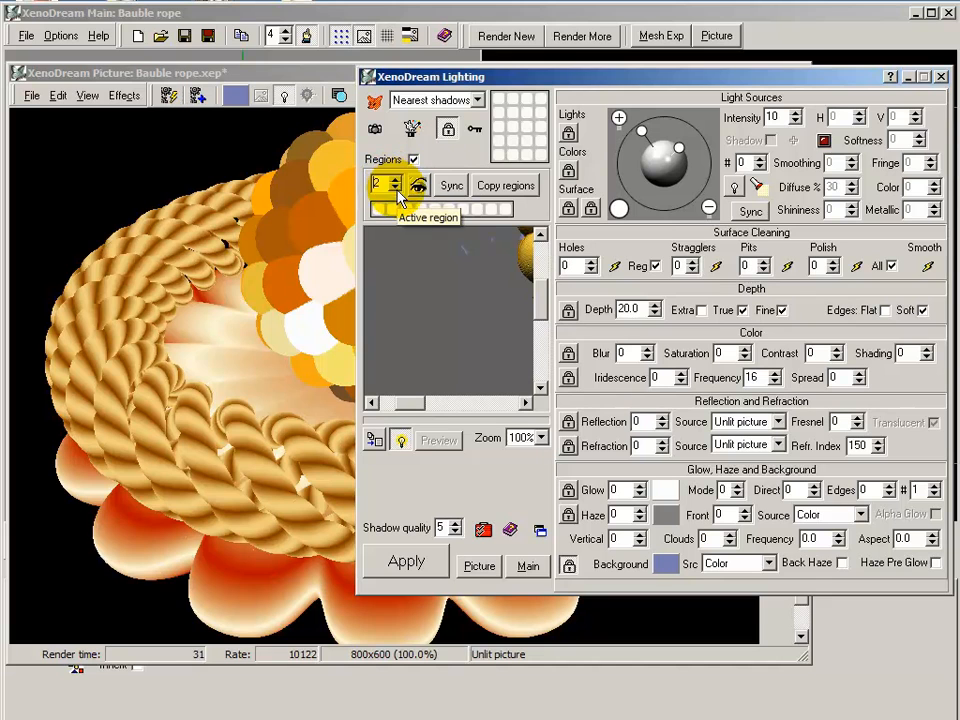
click(396, 189)
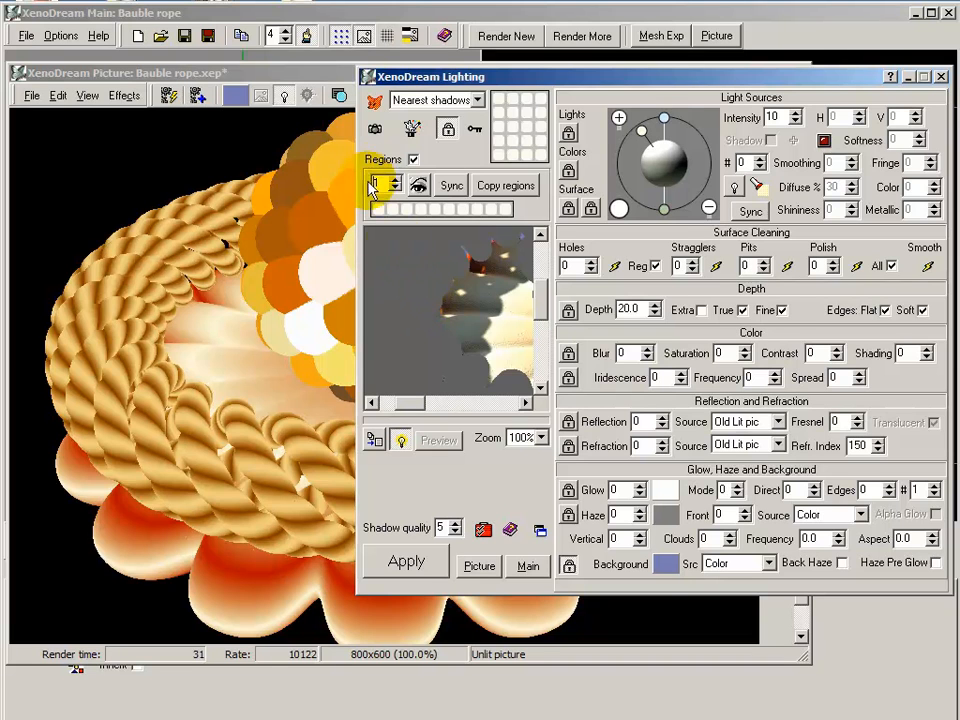
click(376, 103)
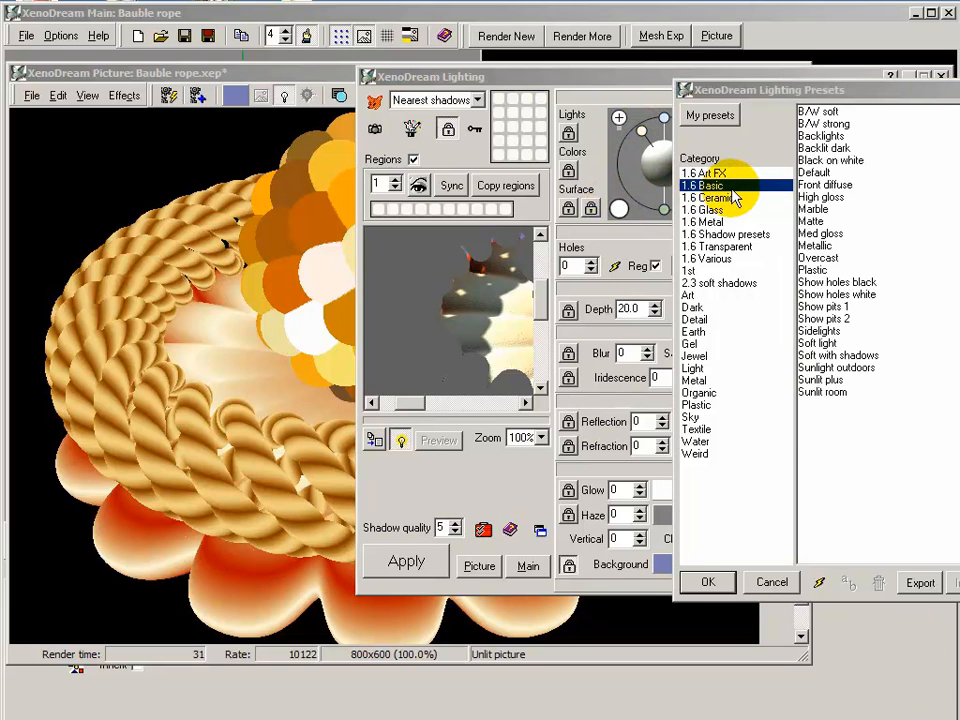
click(843, 368)
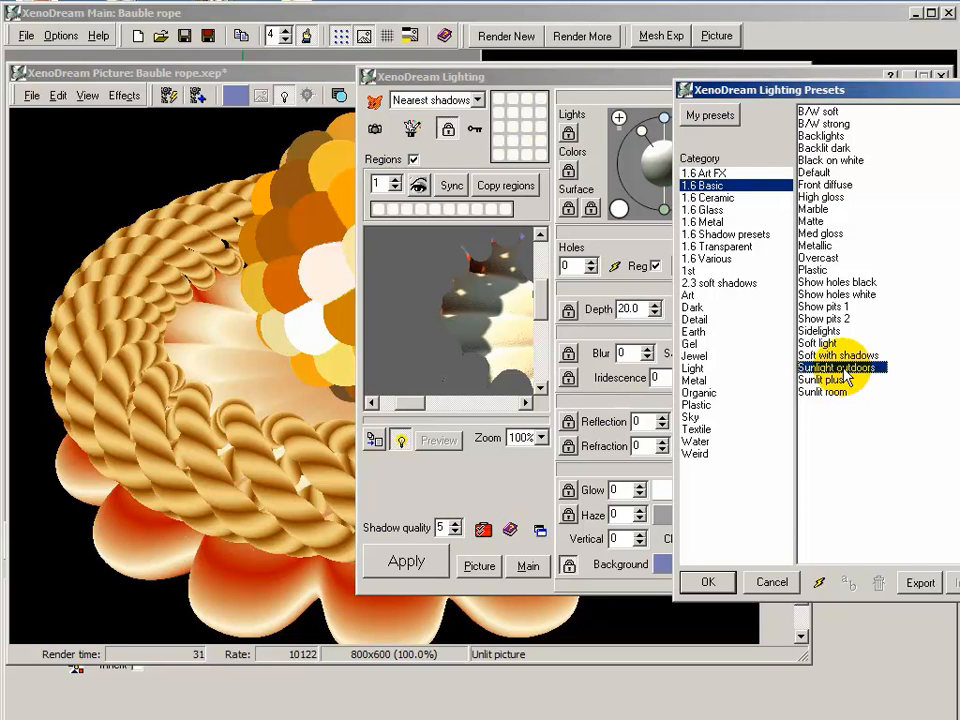
click(721, 582)
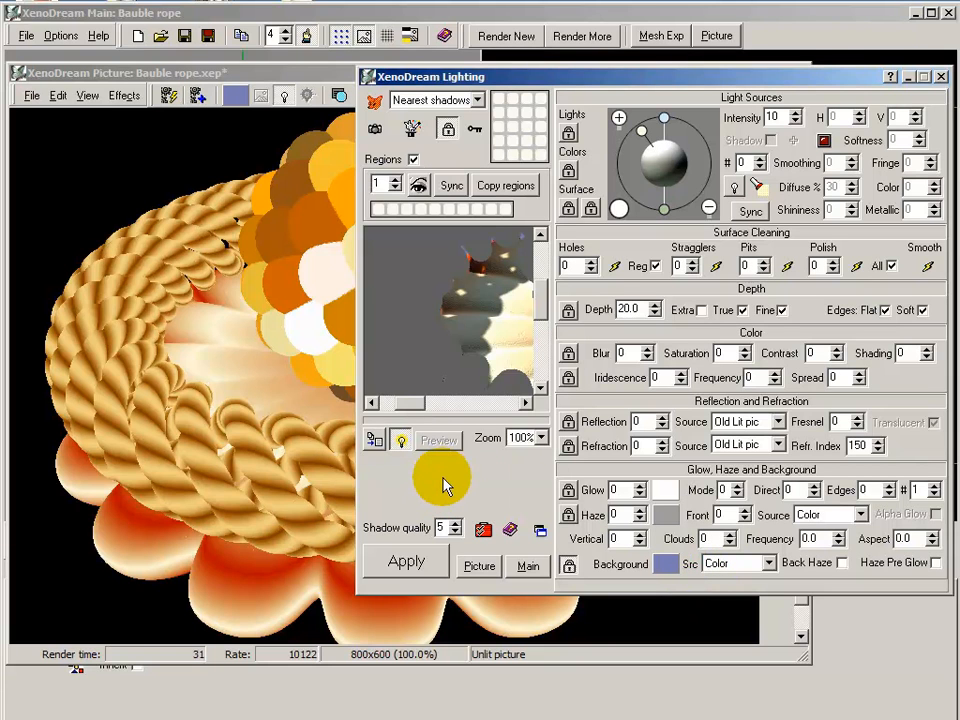
Give region 2, the bauble, the High gloss lighting preset from the 1.6 Basic category
click(396, 185)
click(396, 181)
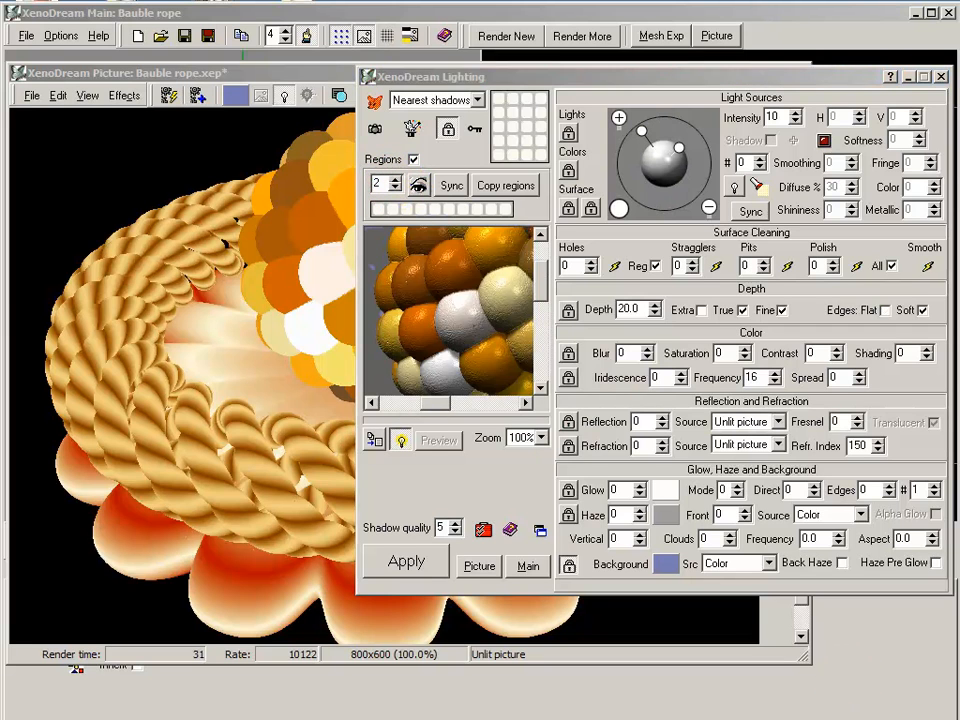
click(373, 102)
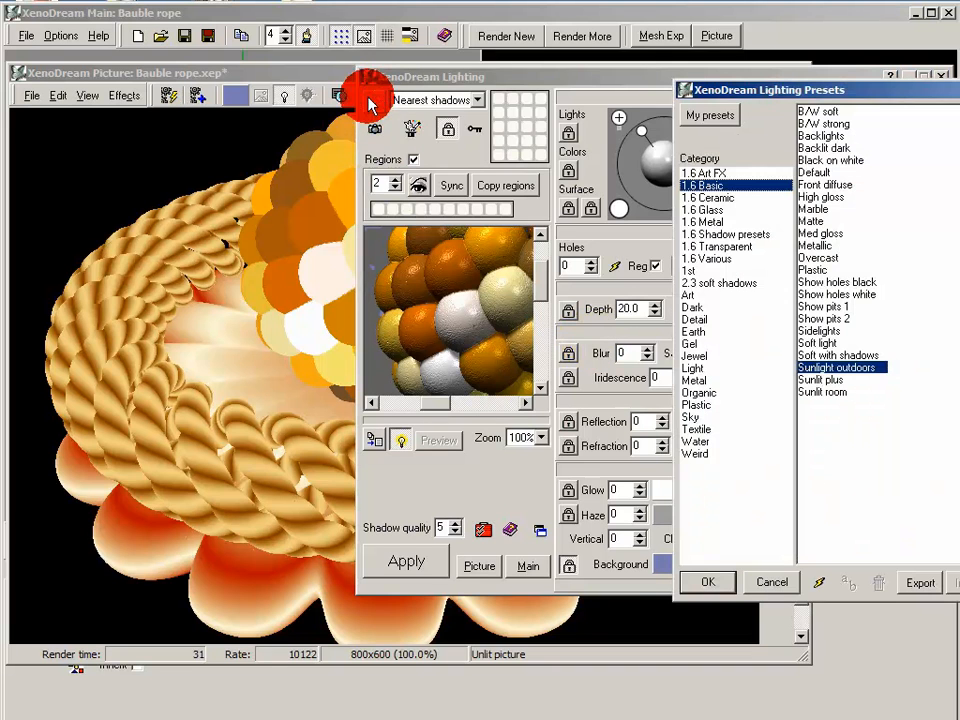
click(822, 197)
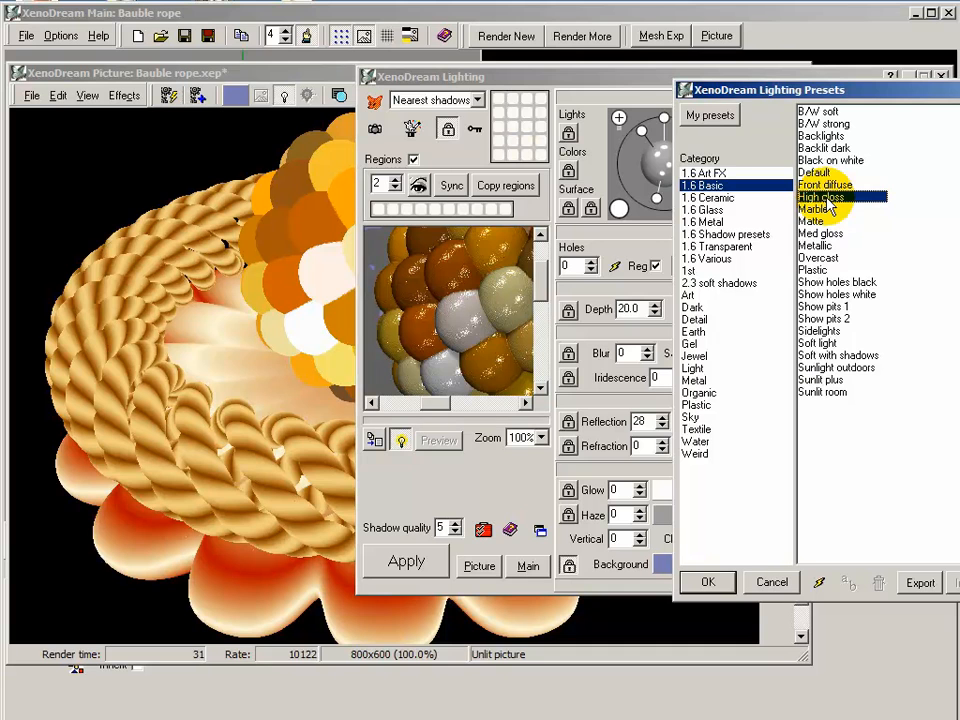
click(728, 583)
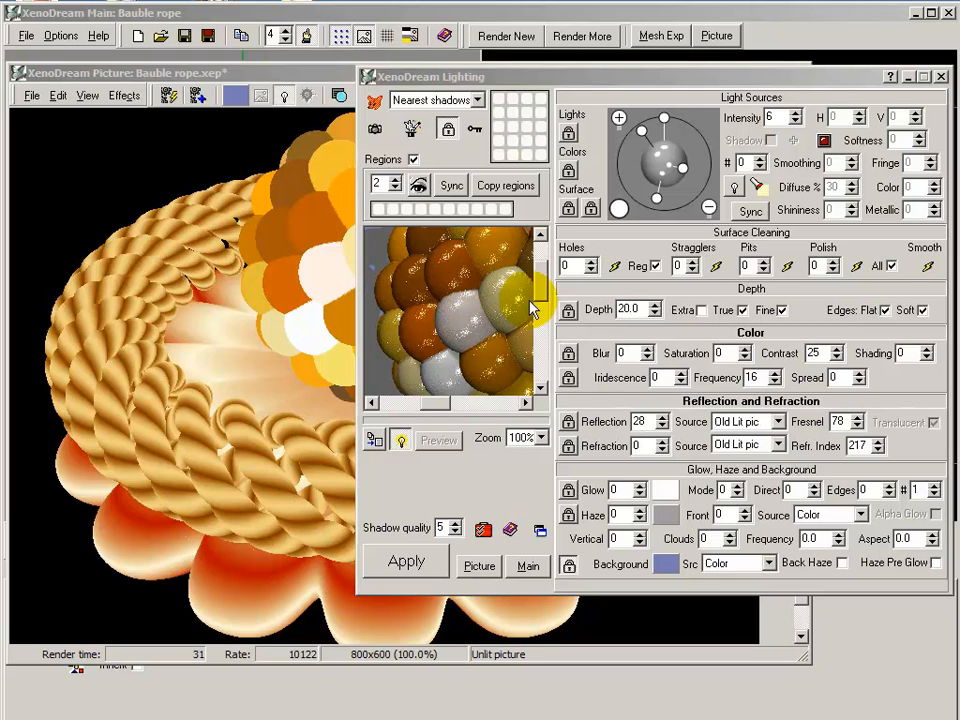
Turn off surface cleaning for all regions and apply a Polish of 4 to region 2
click(891, 266)
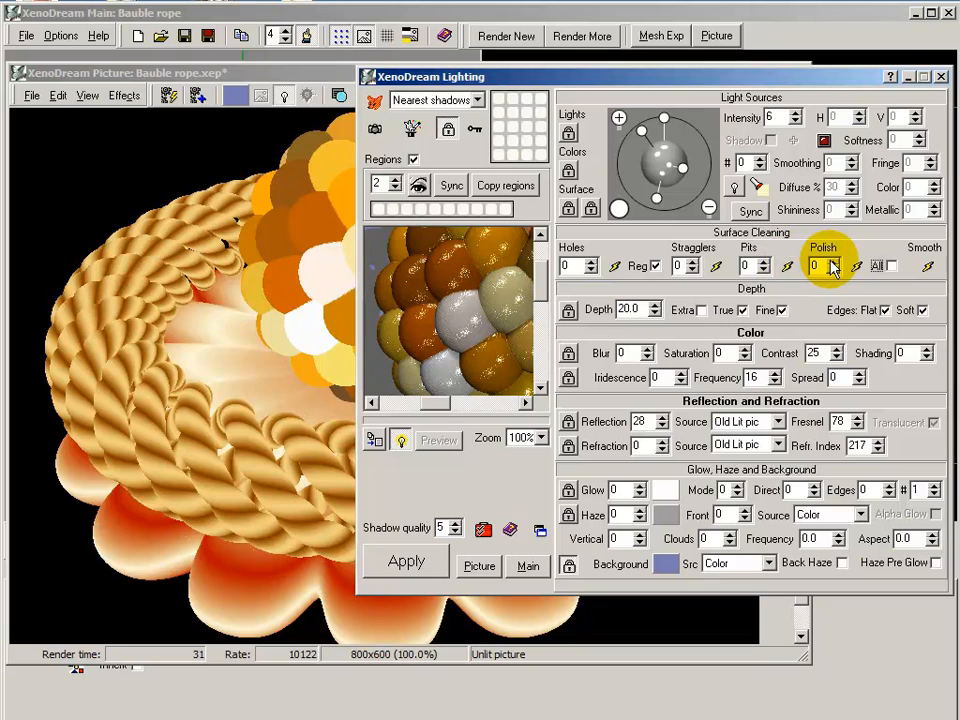
click(834, 262)
click(834, 261)
click(834, 261)
click(834, 261)
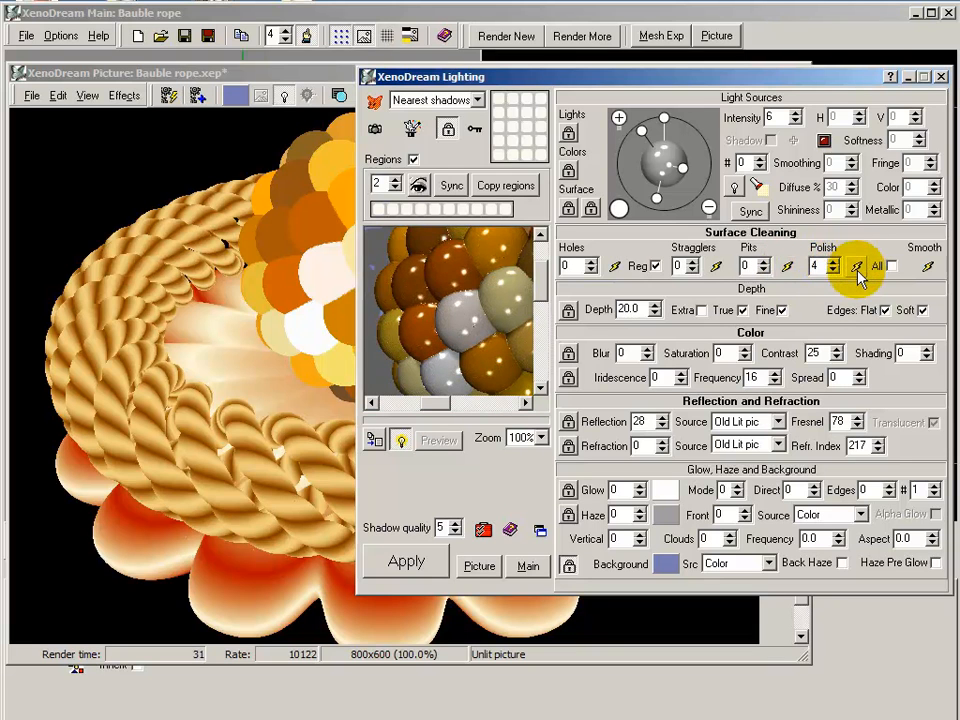
click(857, 267)
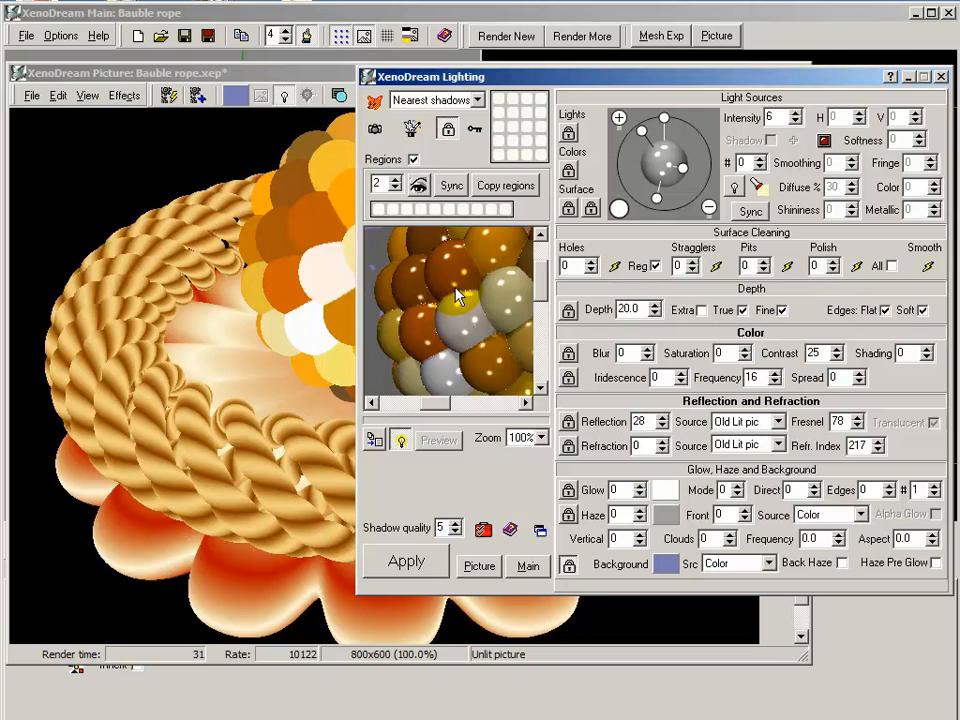
Give region 3, the rope, the Copper old 1 lighting preset from the 1.6 Metal category and apply the lighting to the picture
click(396, 181)
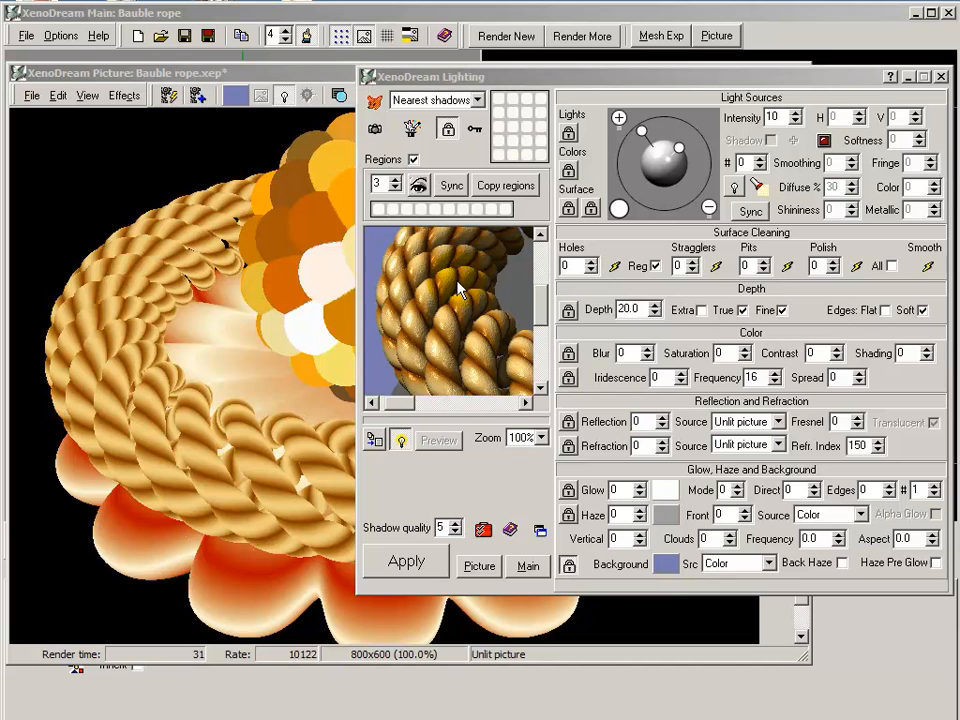
click(375, 100)
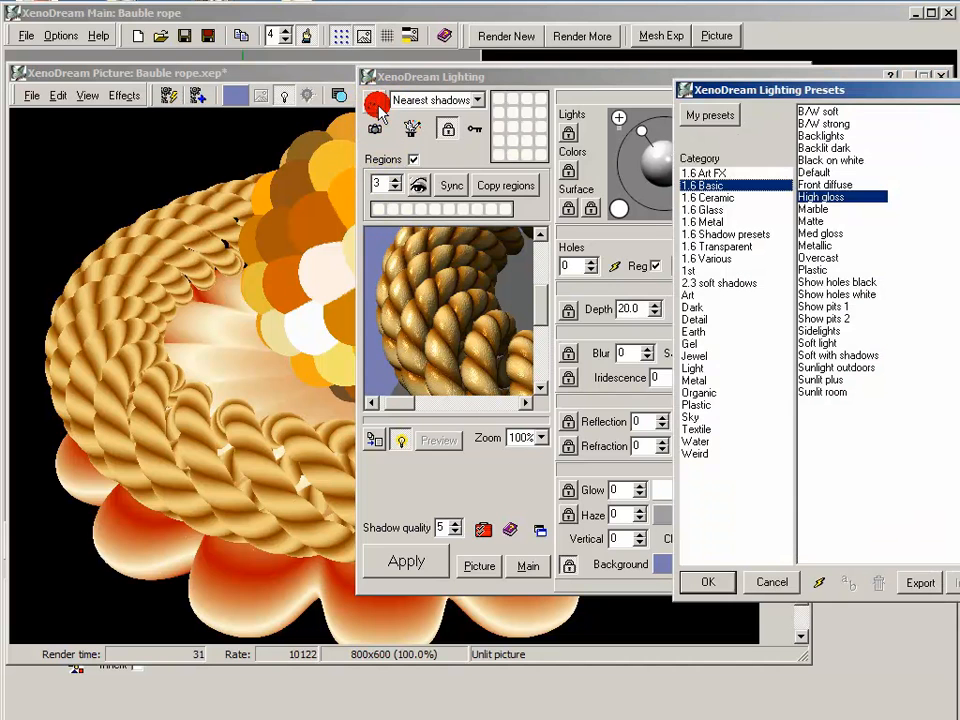
click(703, 221)
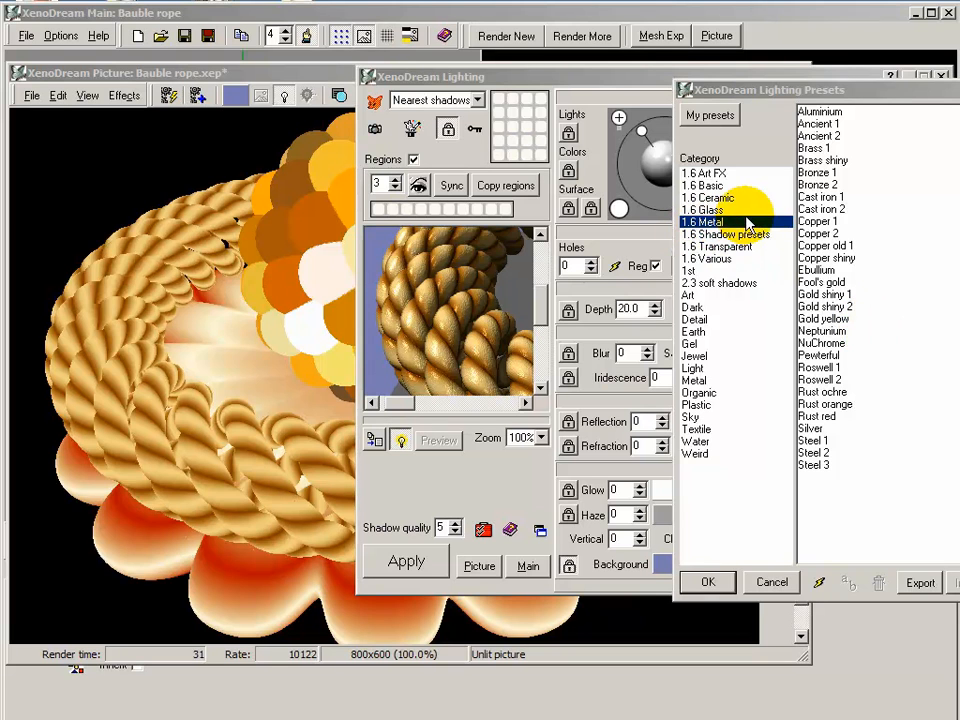
click(843, 248)
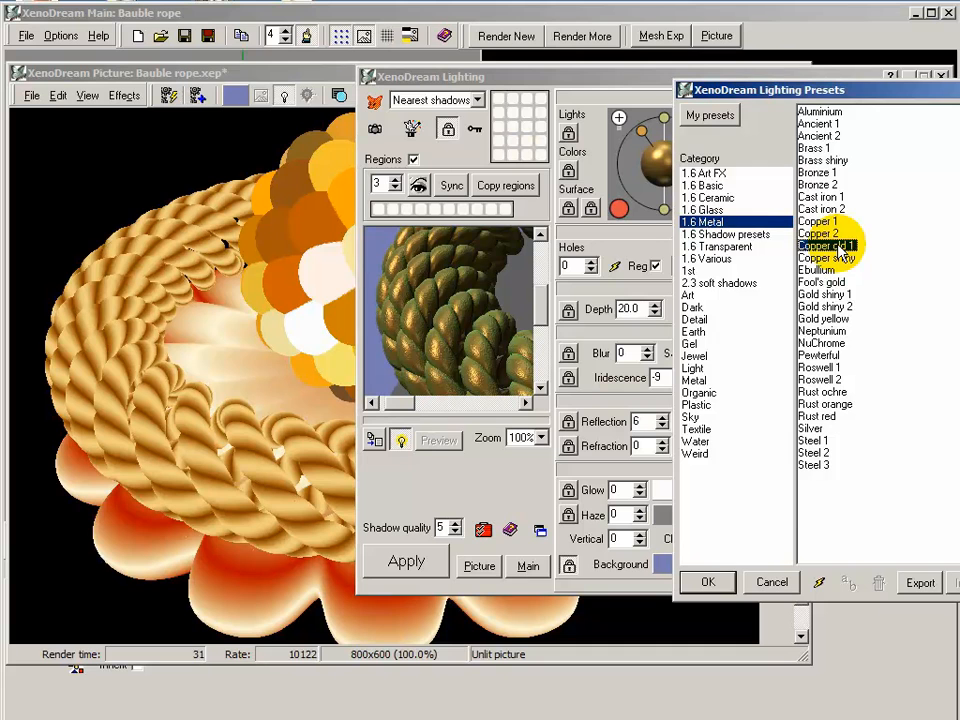
click(722, 582)
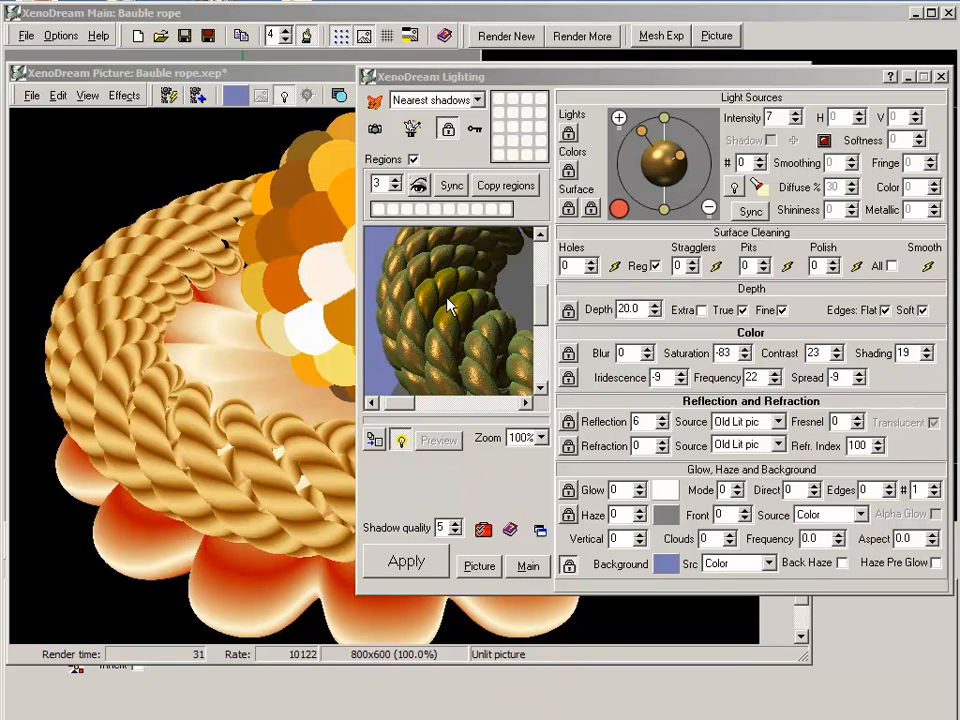
click(363, 402)
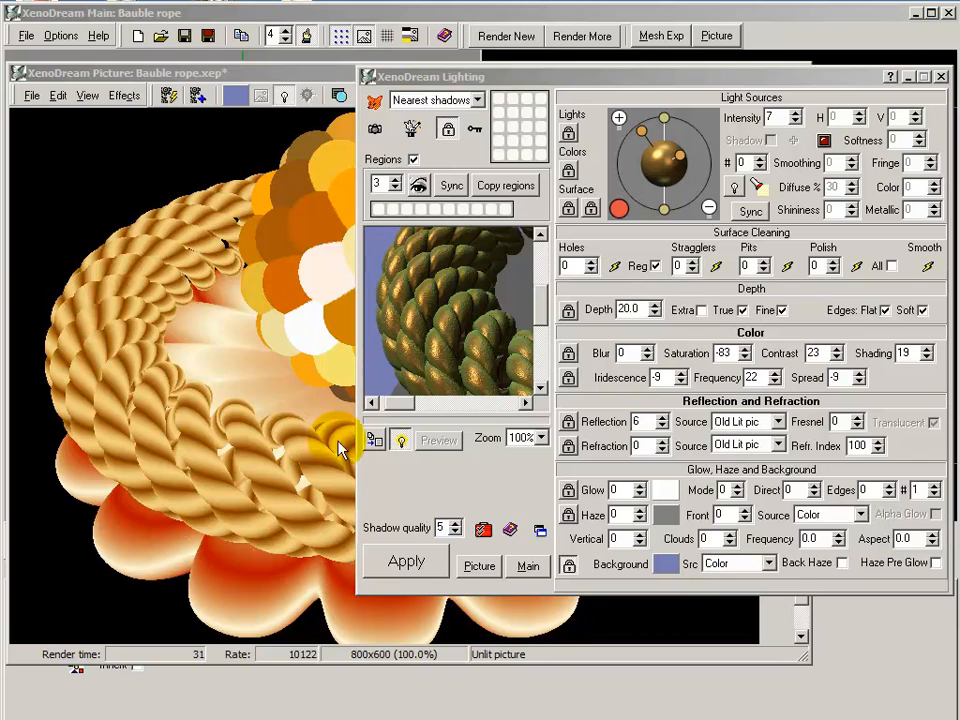
click(407, 563)
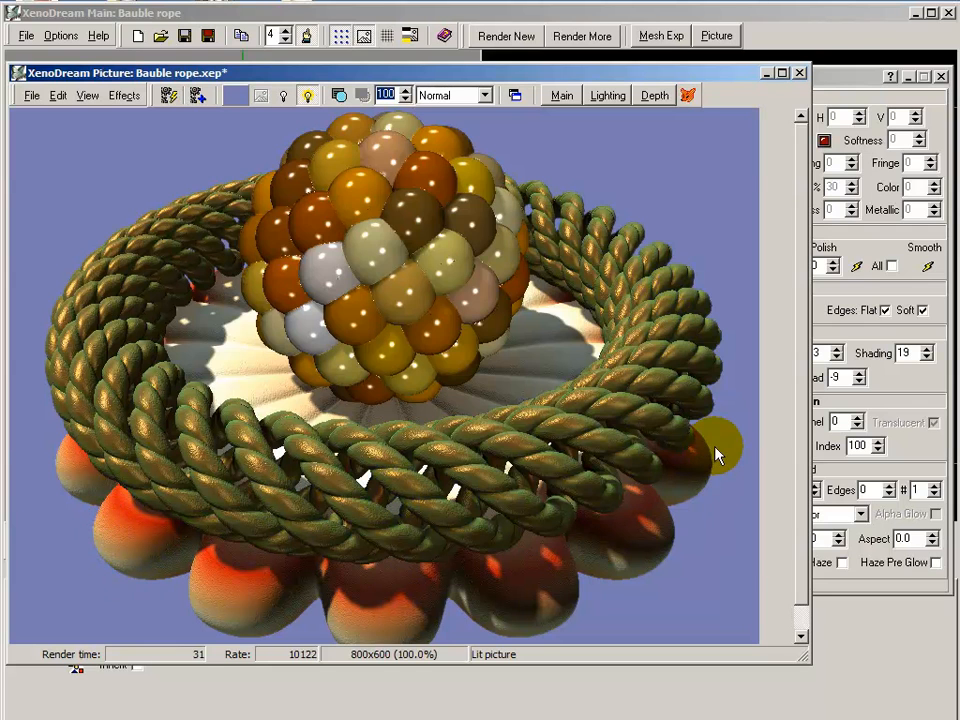
key(Return)
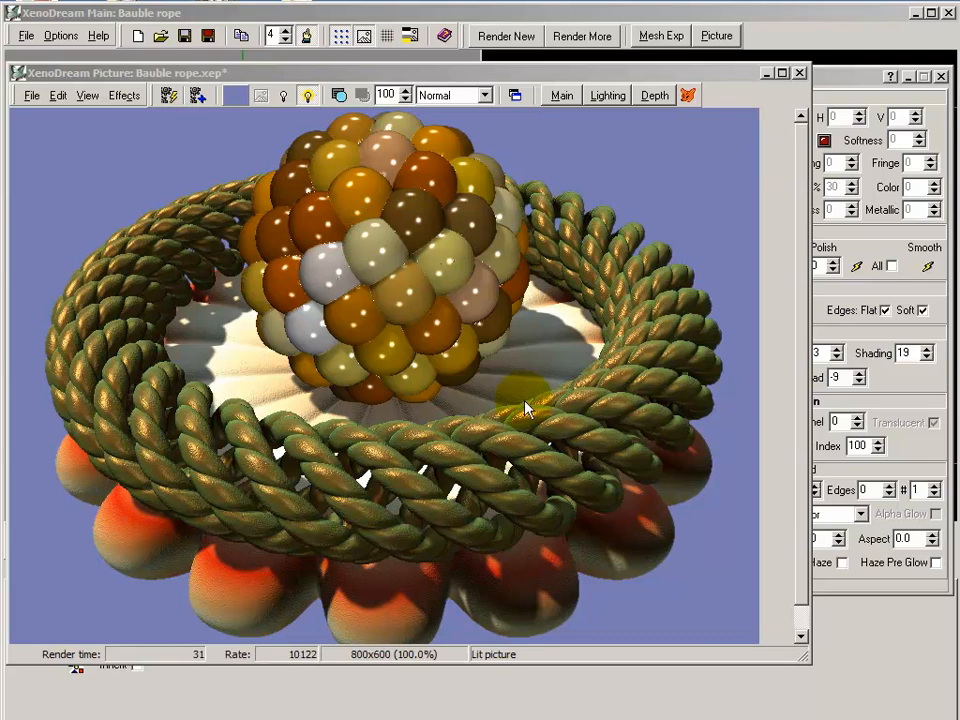
Give region 1, the base, the Bronze 2 lighting preset from the 1.6 Metal category
click(838, 77)
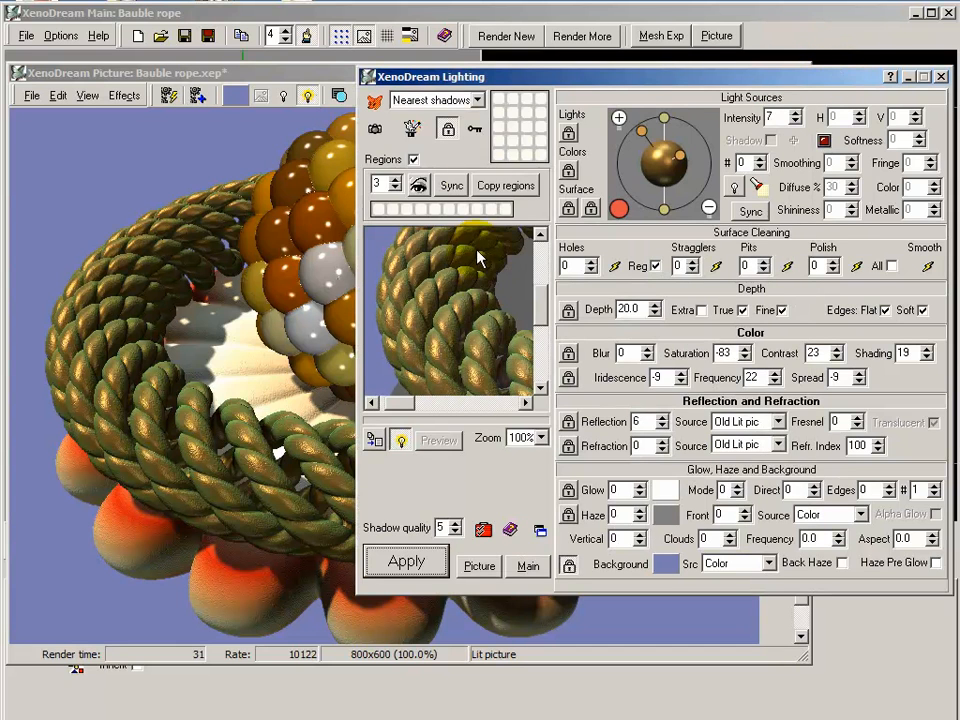
click(395, 190)
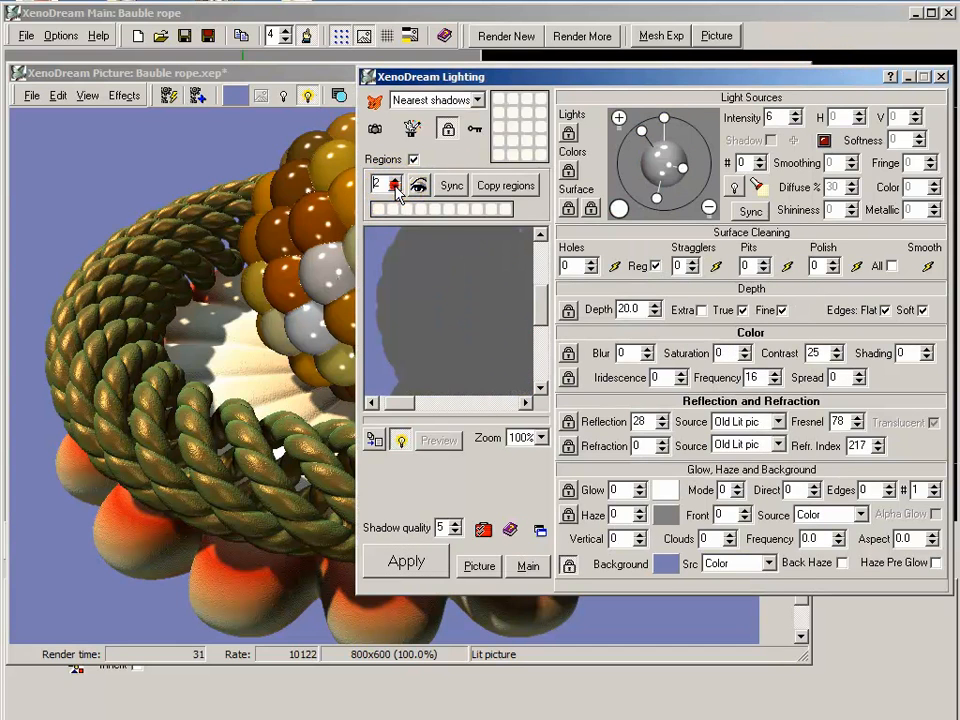
click(395, 190)
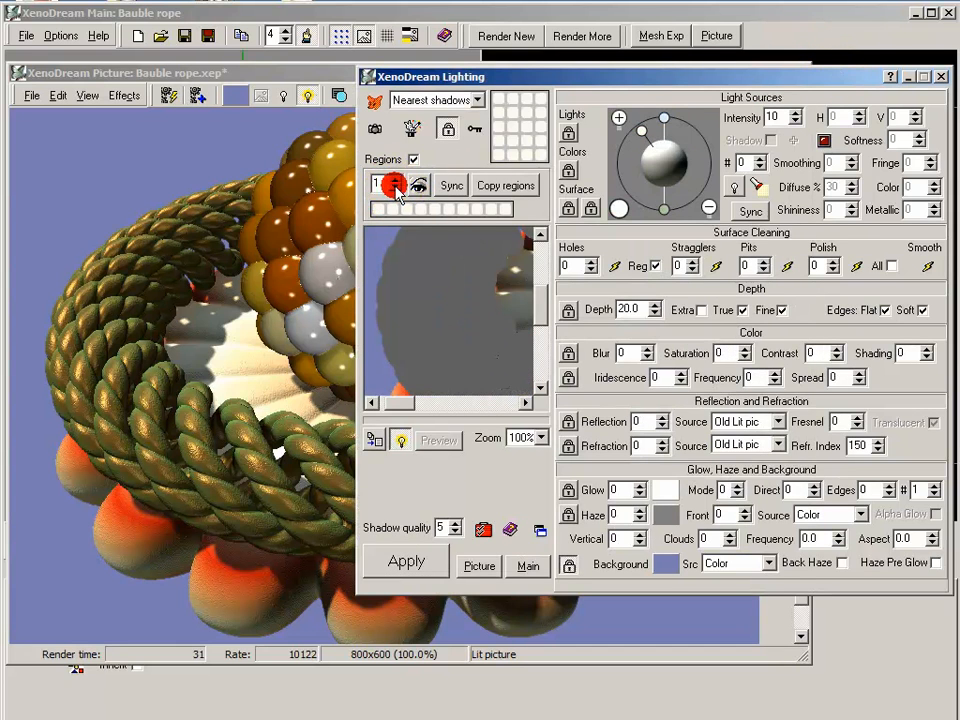
click(375, 103)
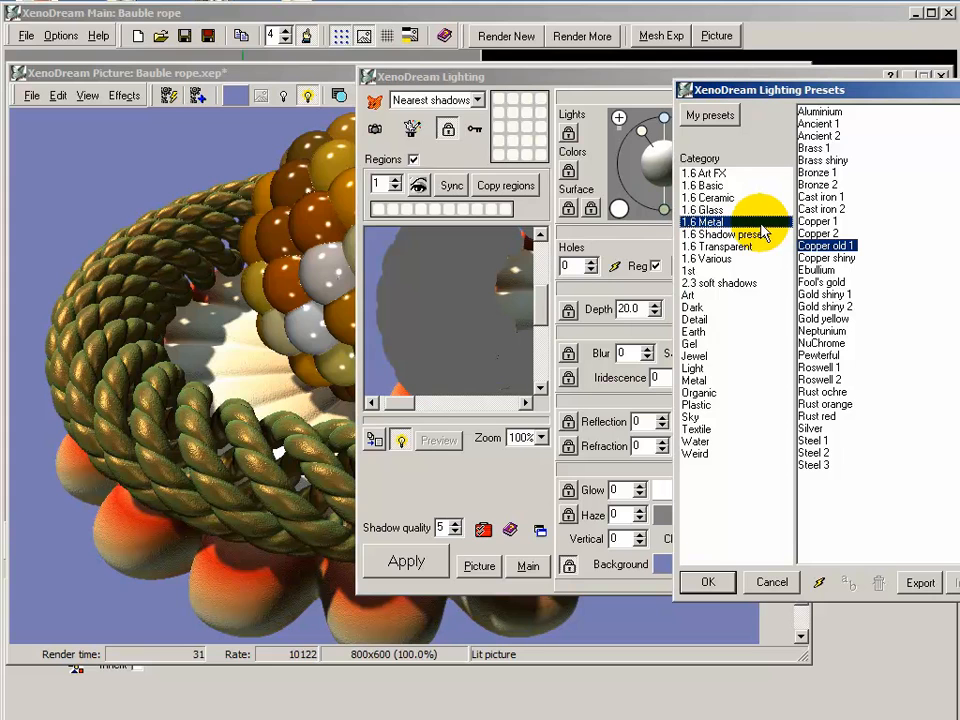
click(815, 186)
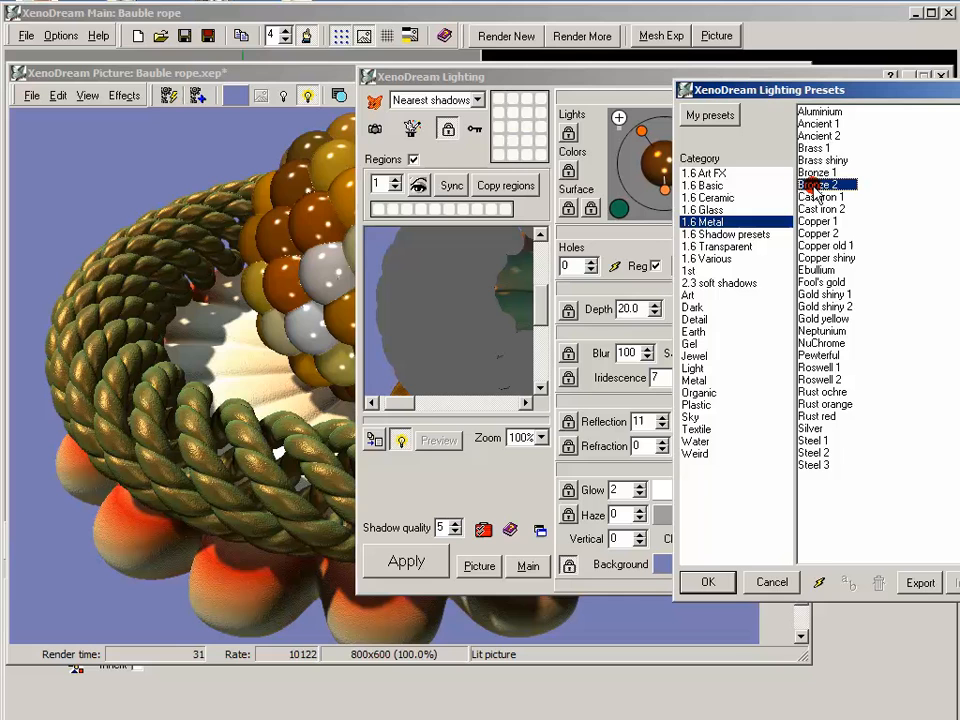
click(712, 583)
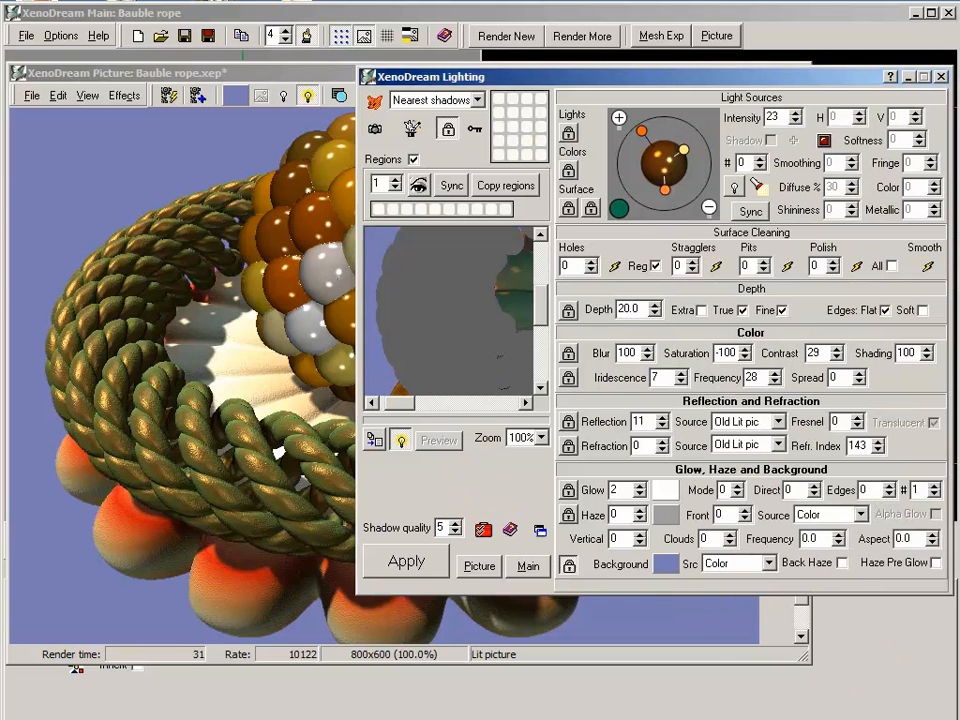
Give region 2, the bauble, the Neptunium lighting preset from the 1.6 Metal category
click(396, 181)
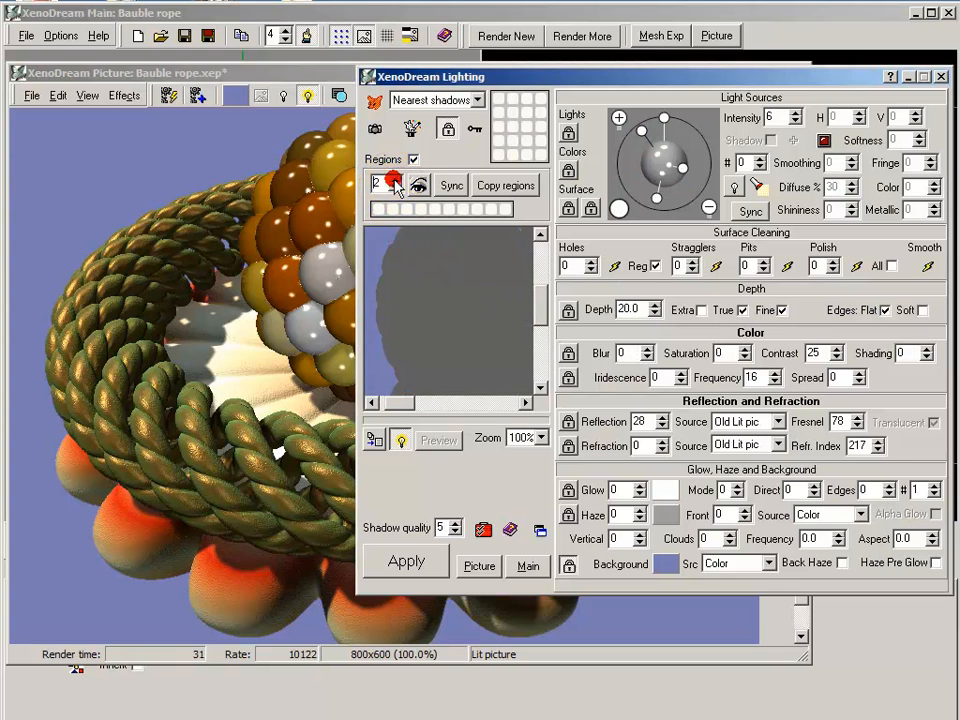
click(374, 103)
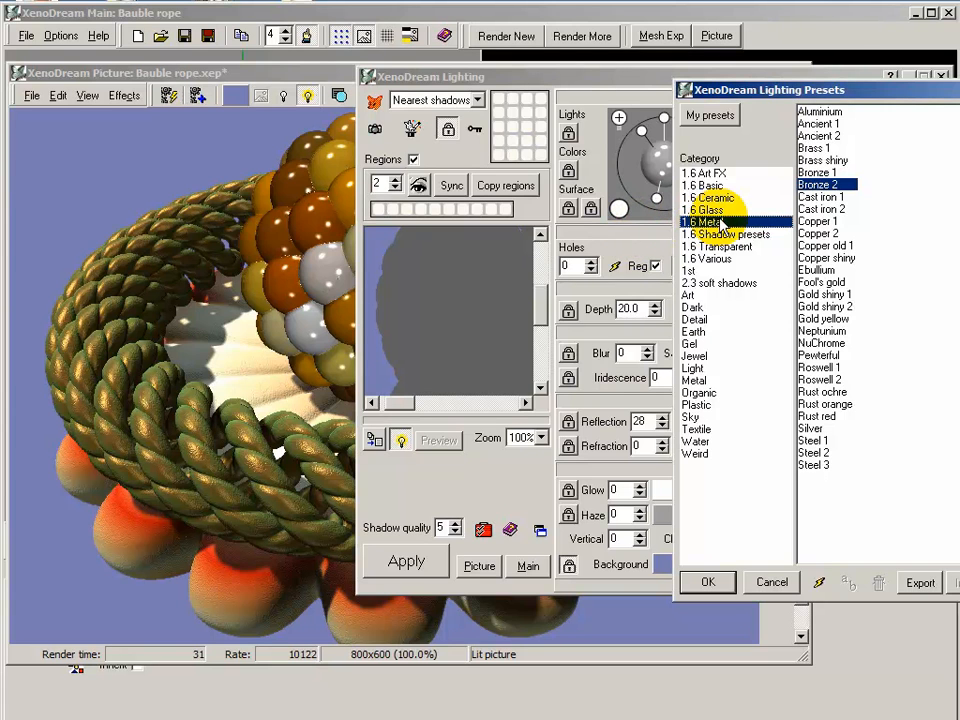
click(830, 331)
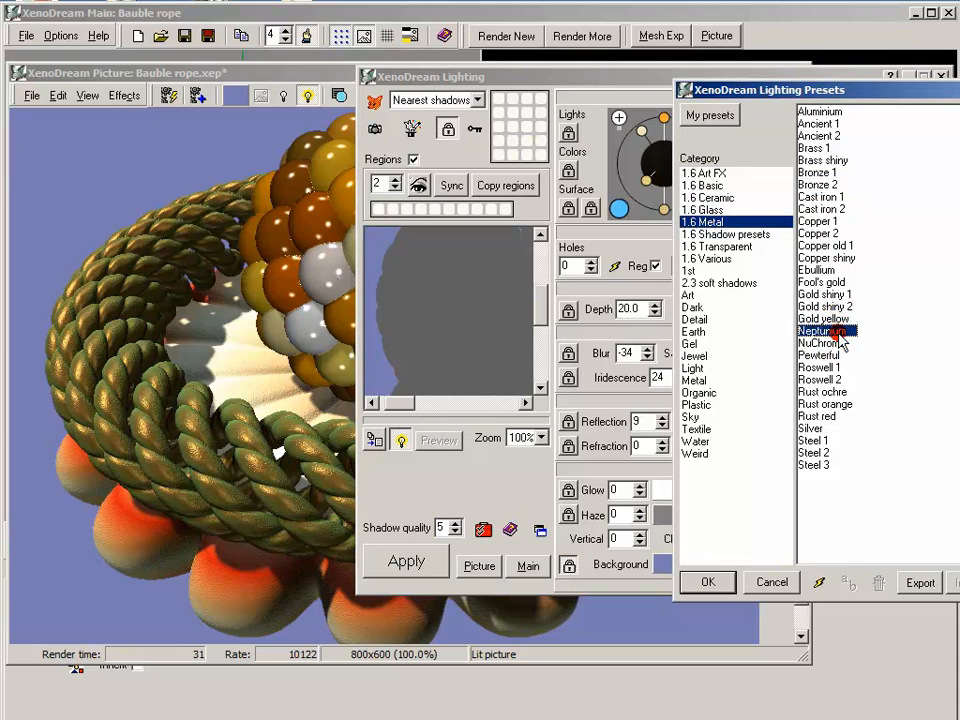
click(708, 583)
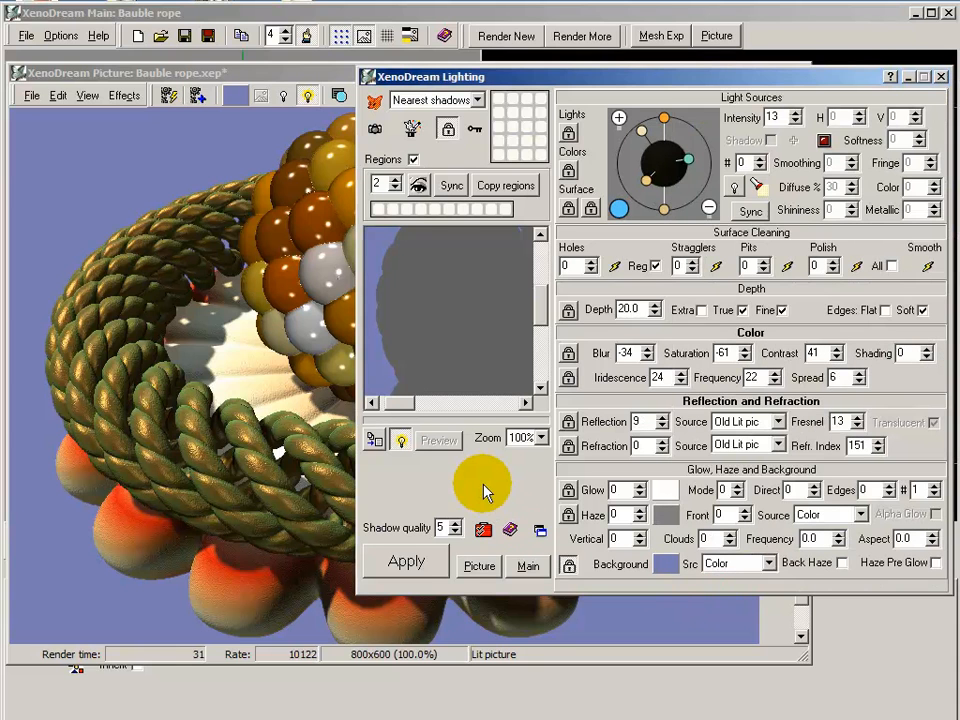
Give region 3, the rope, the Airbrush gold/red/blue preset from the 1.6 Art FX category and apply the lighting to the picture
click(396, 180)
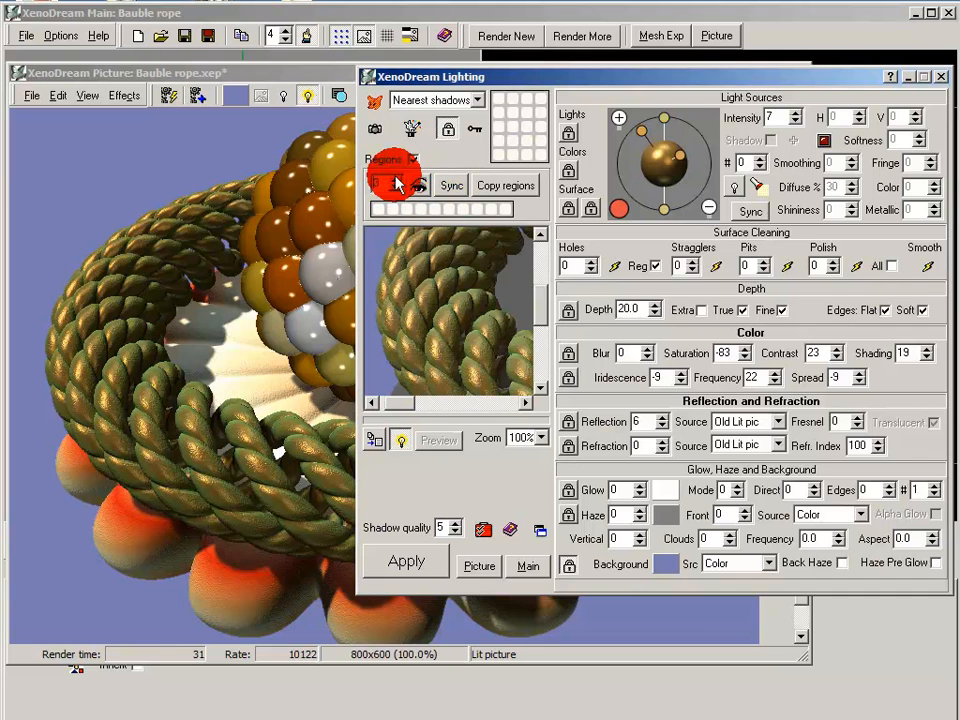
click(376, 100)
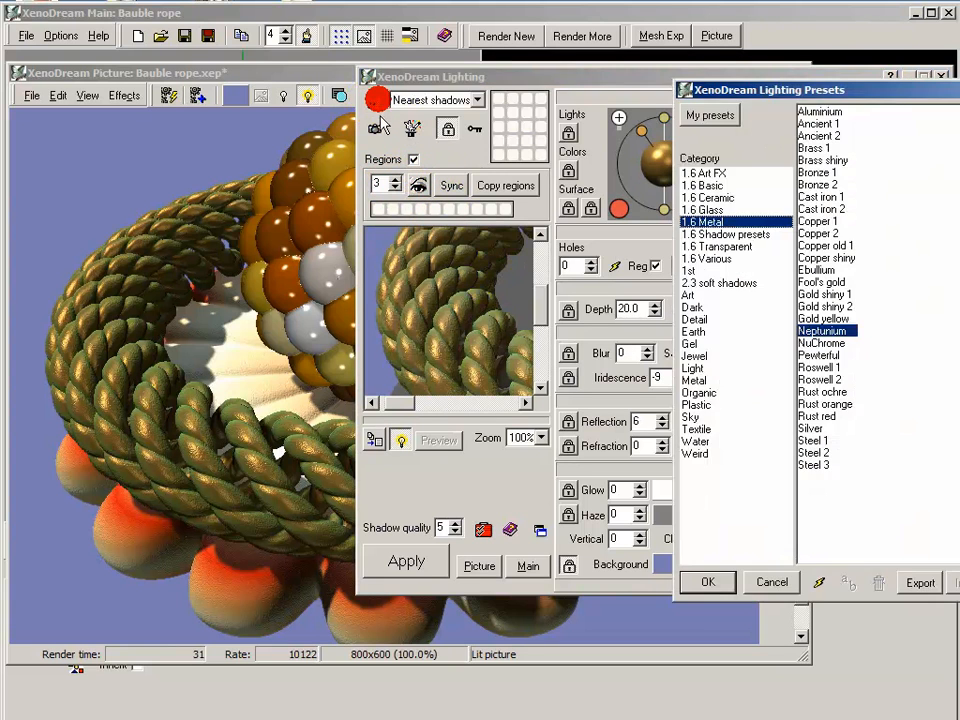
click(710, 174)
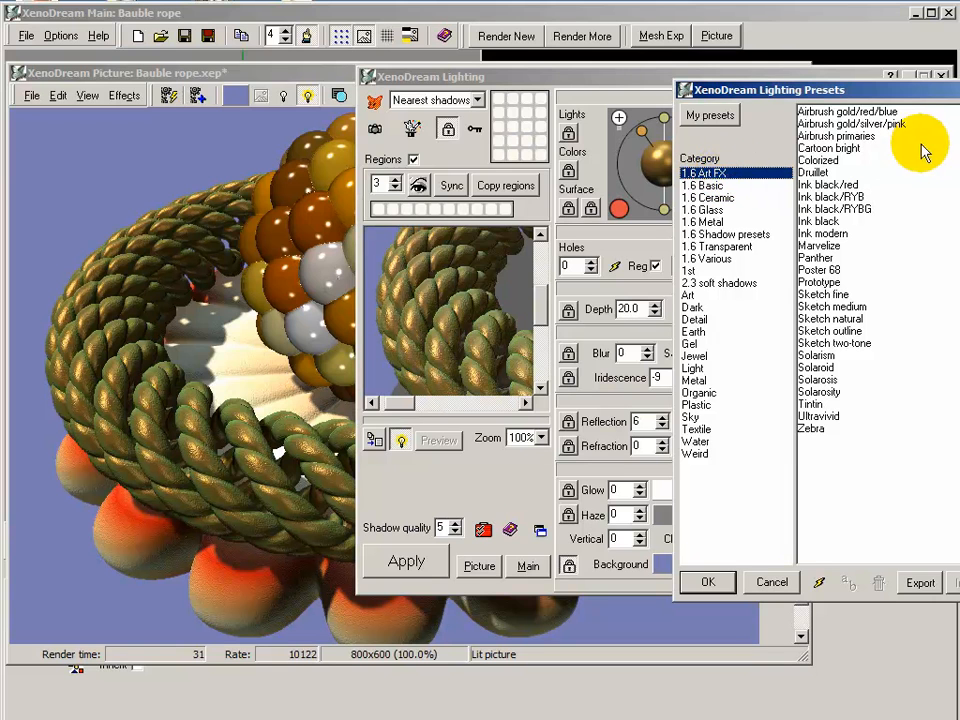
click(860, 111)
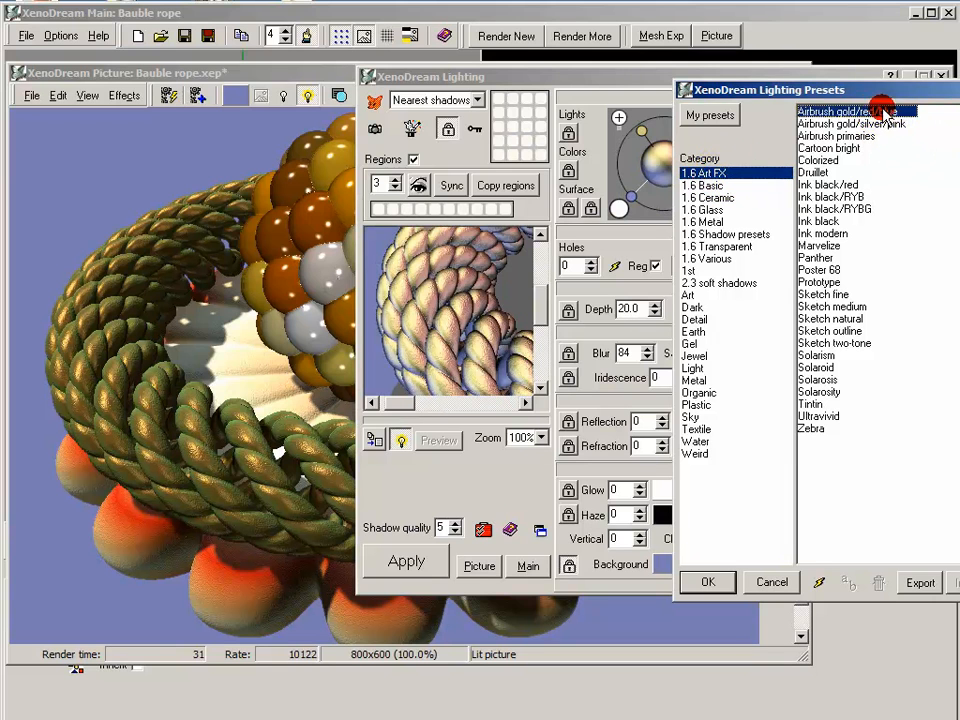
click(729, 587)
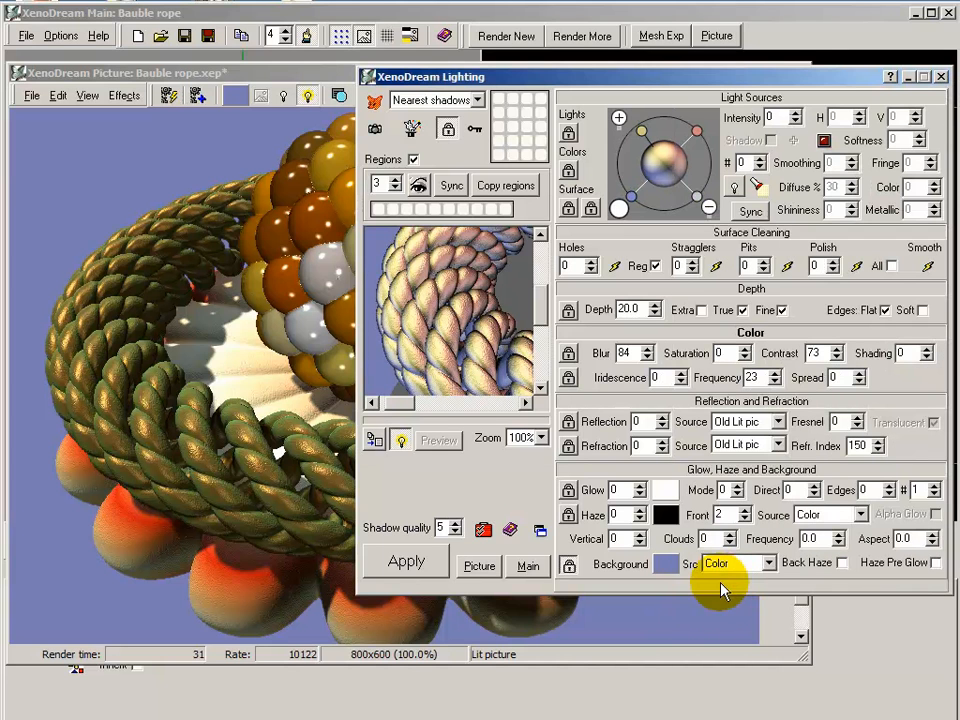
click(405, 562)
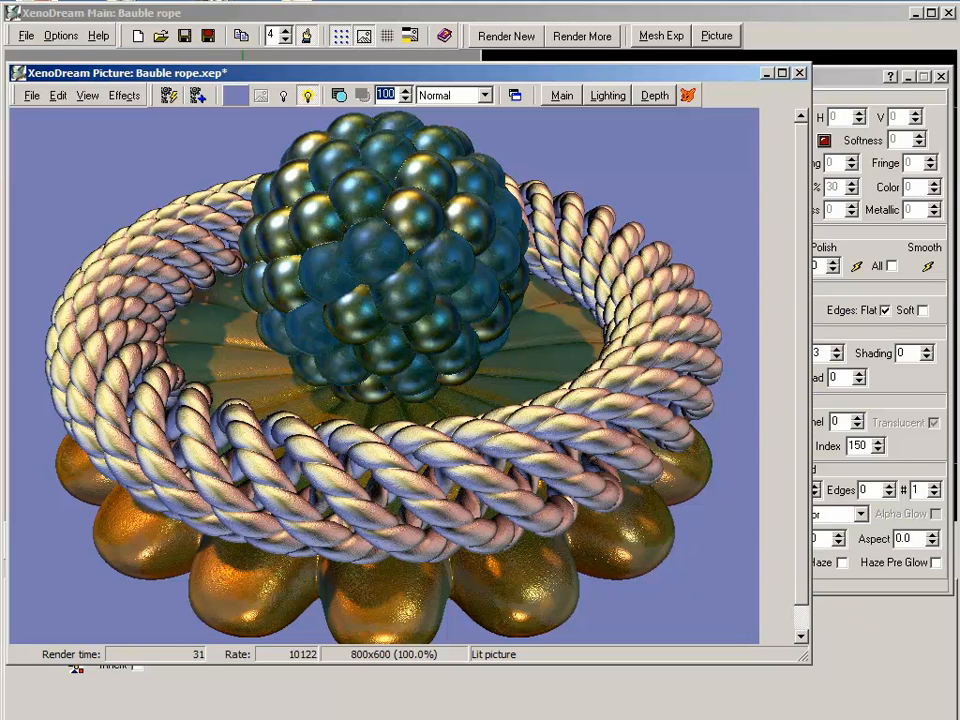
Return to the main window and set the Bauble rope object's region method to Holon step
click(505, 612)
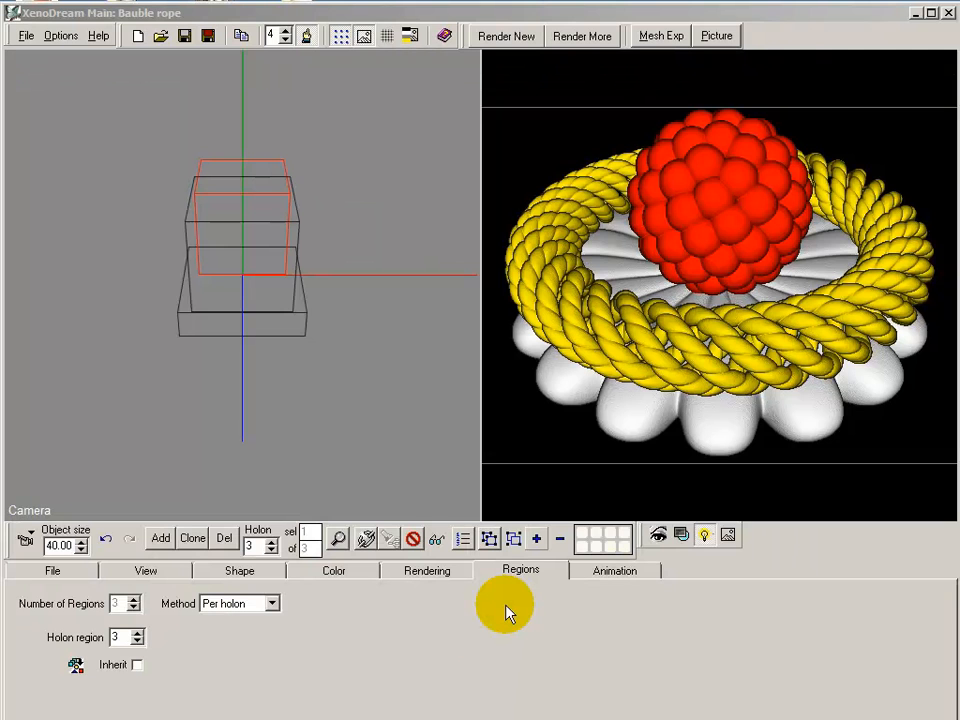
click(272, 605)
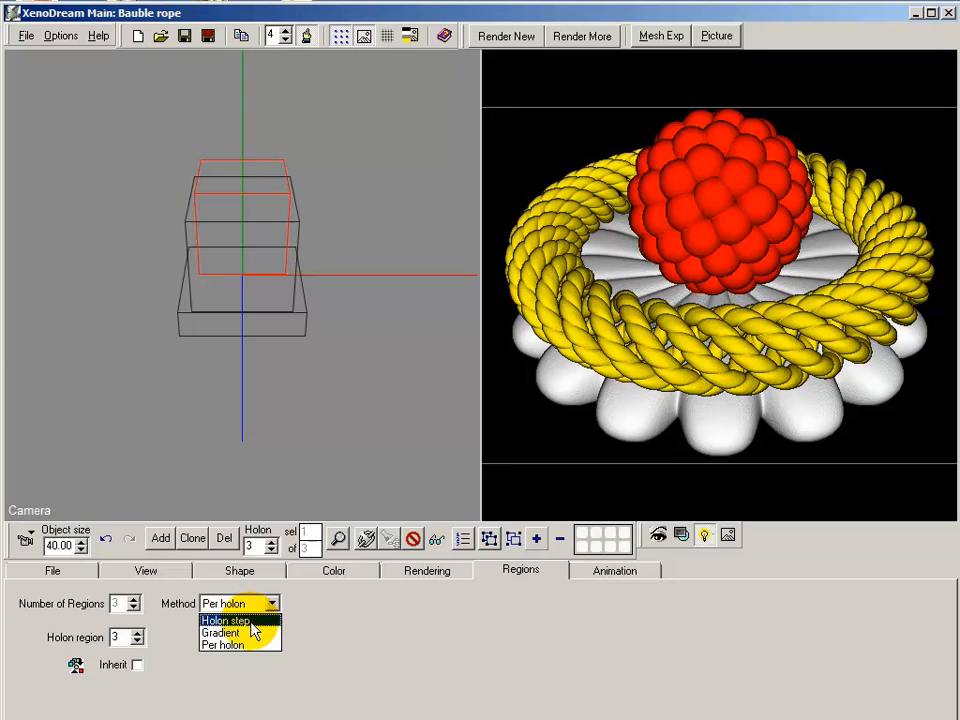
click(252, 621)
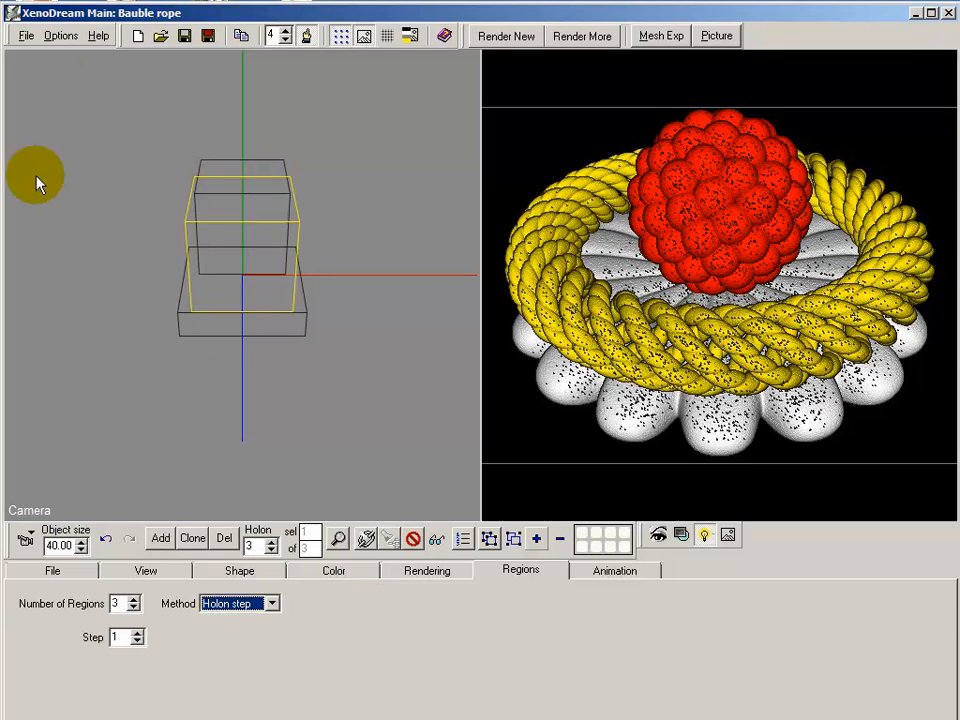
Open the sample file Coggem region inherit from the Tutorials folder without saving the existing data
click(22, 36)
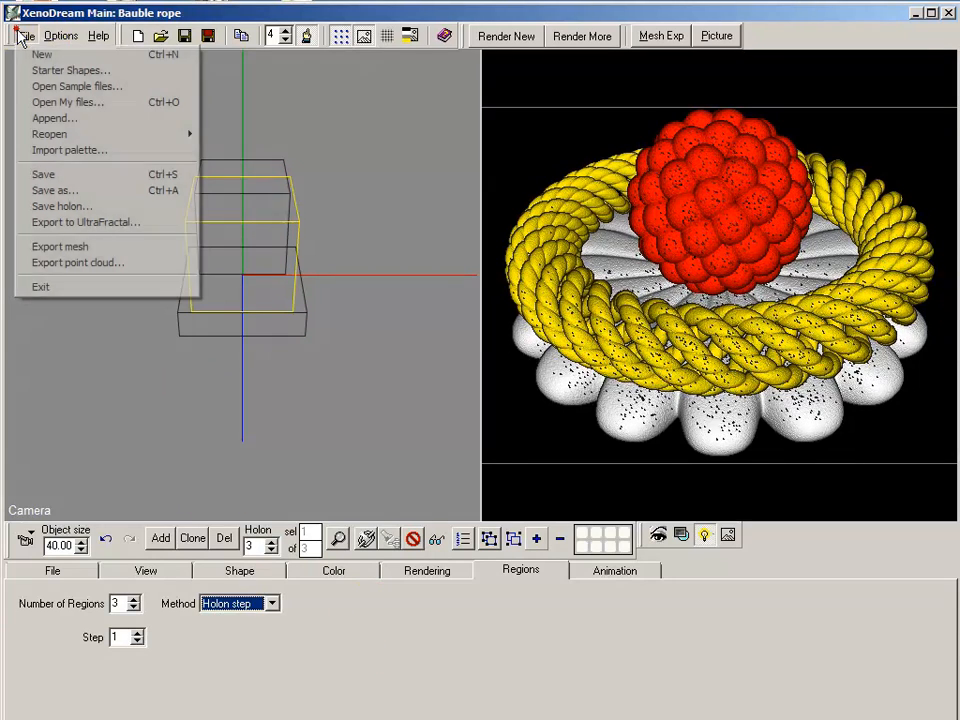
click(75, 85)
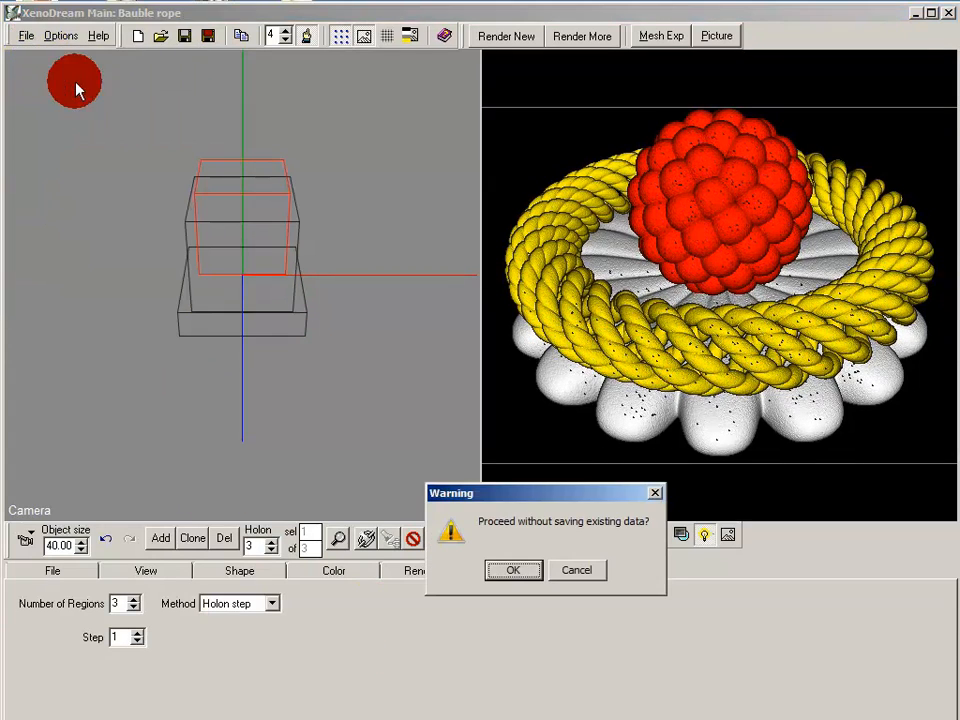
click(517, 574)
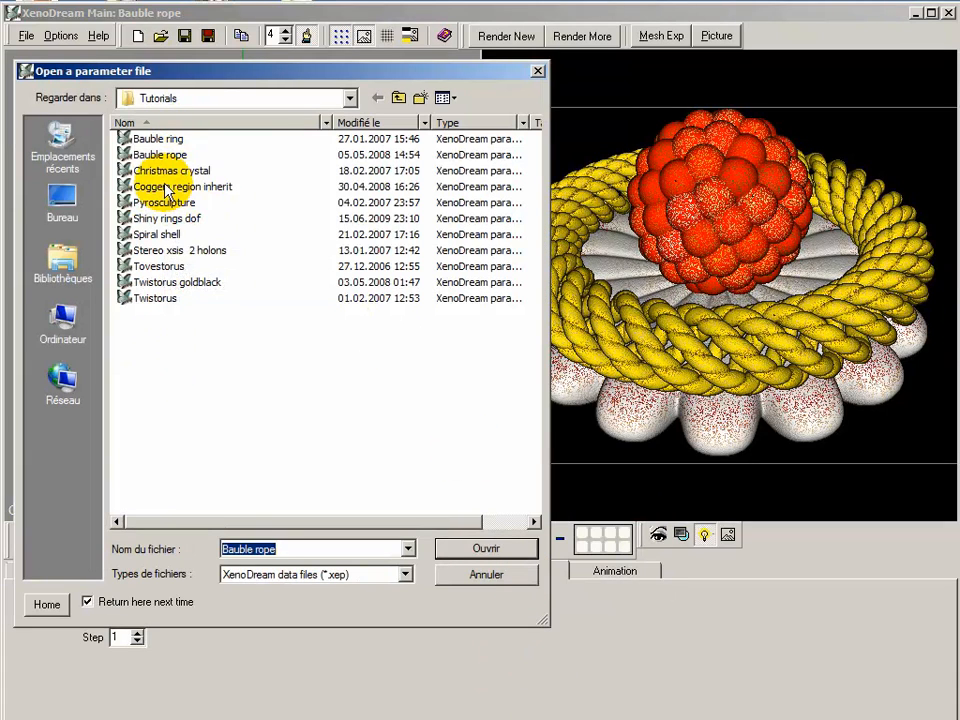
click(166, 188)
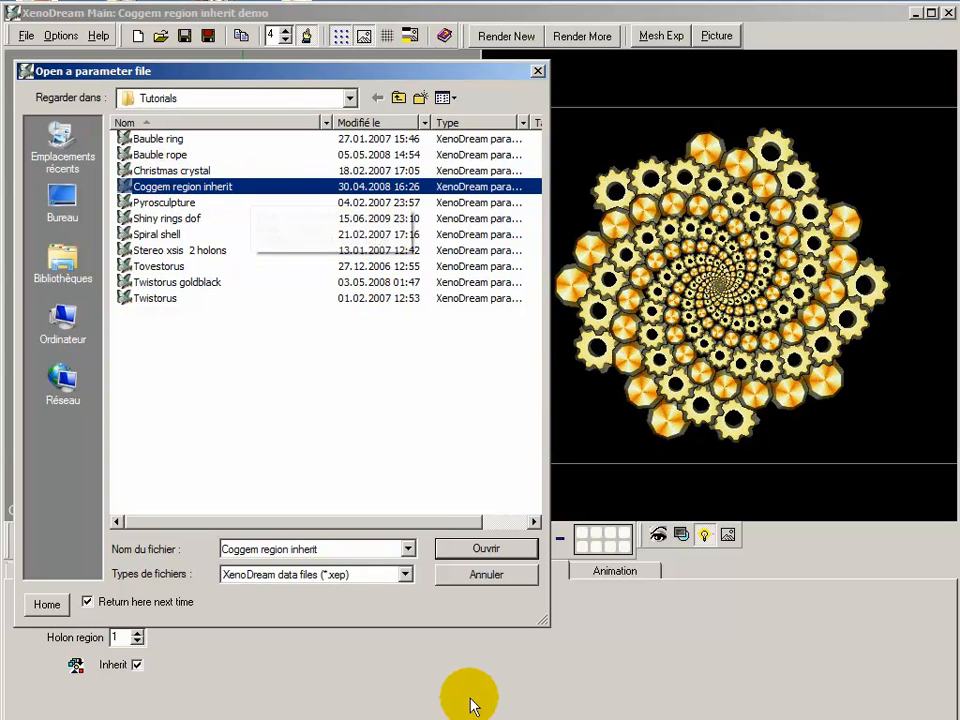
click(489, 552)
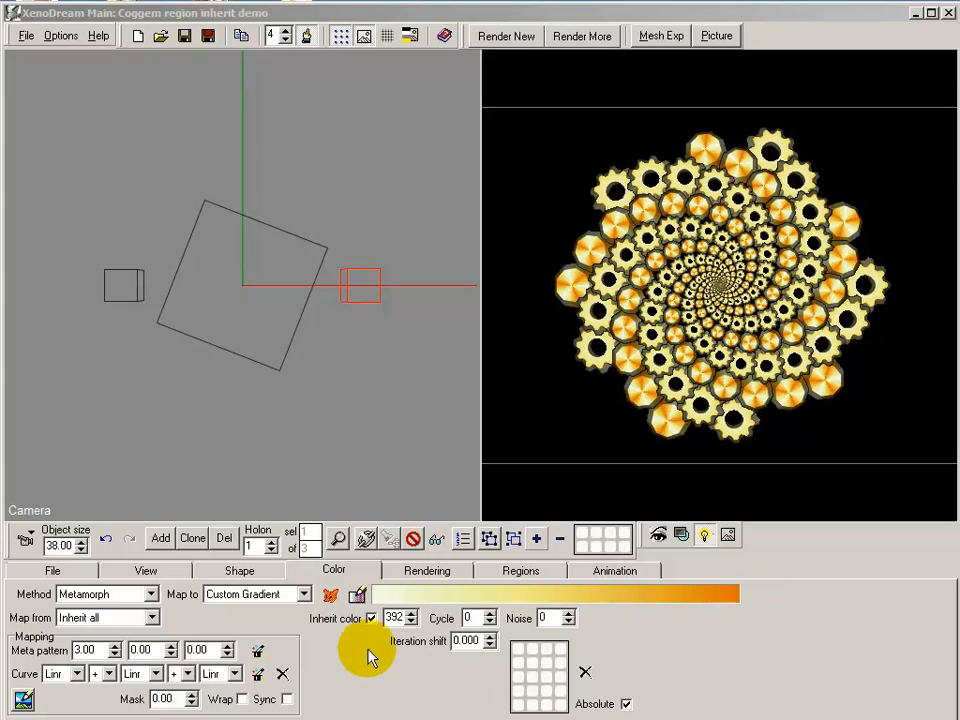
Switch the gear spiral's region method to Holon step and reduce the number of regions to 1
double_click(100, 650)
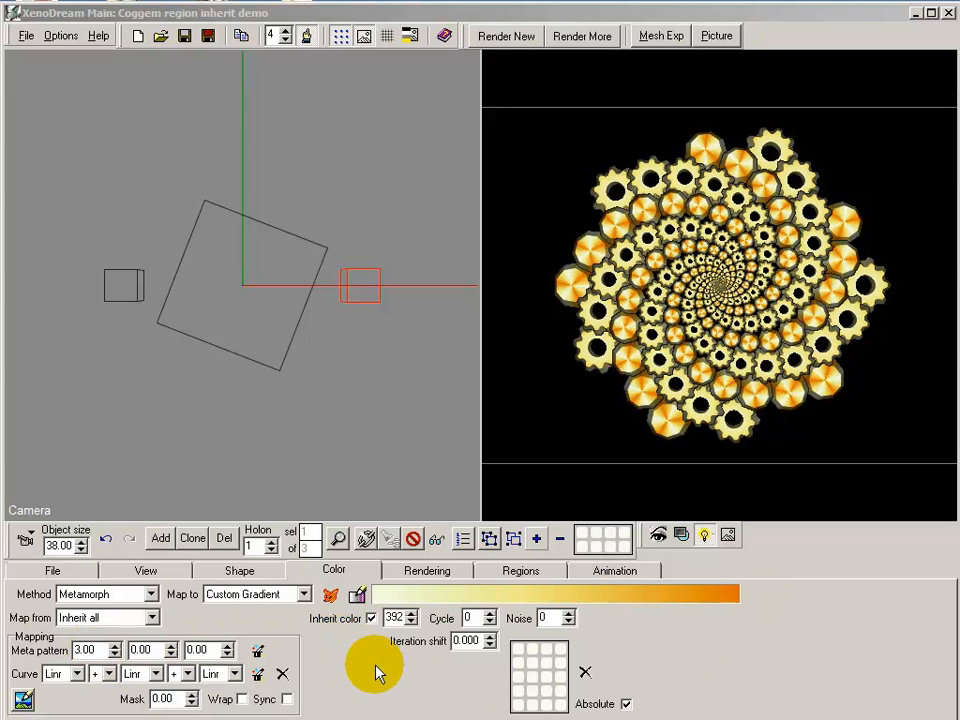
click(445, 570)
click(520, 571)
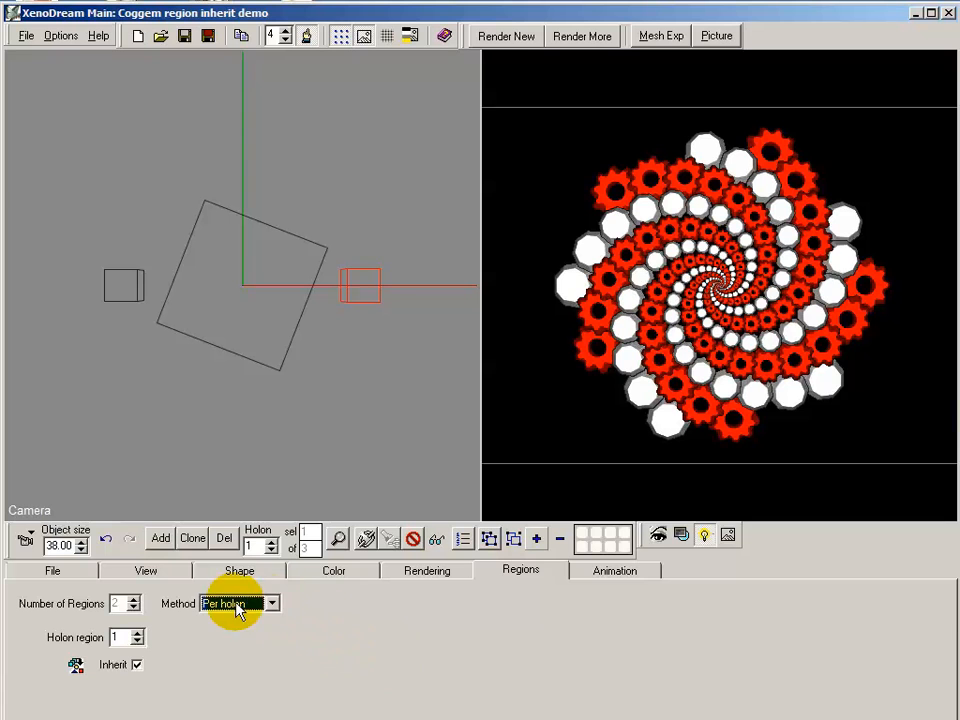
click(272, 605)
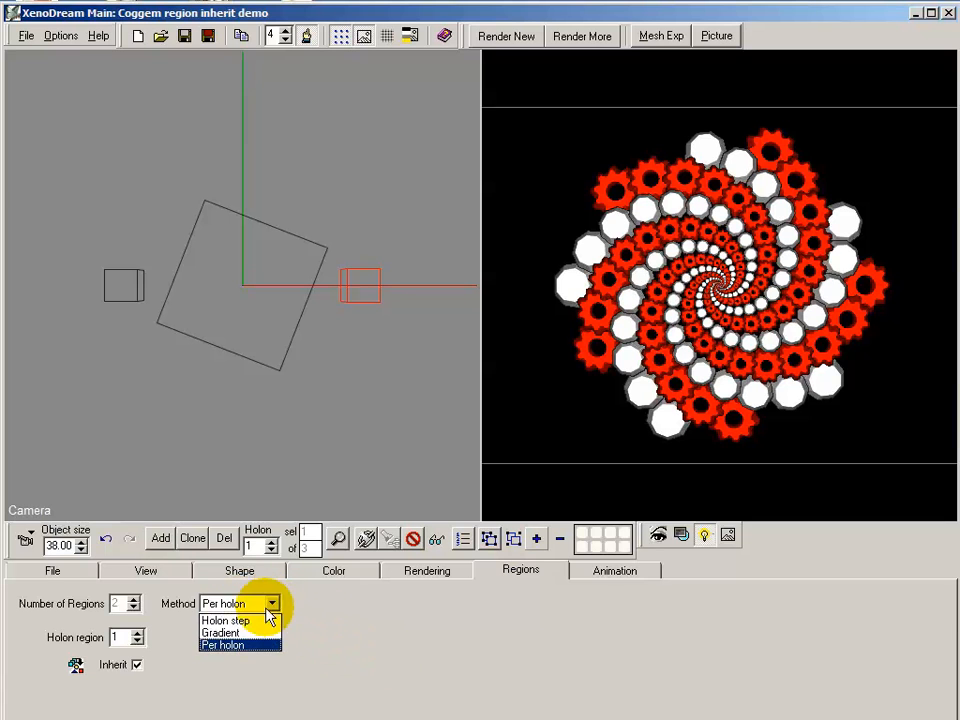
click(257, 620)
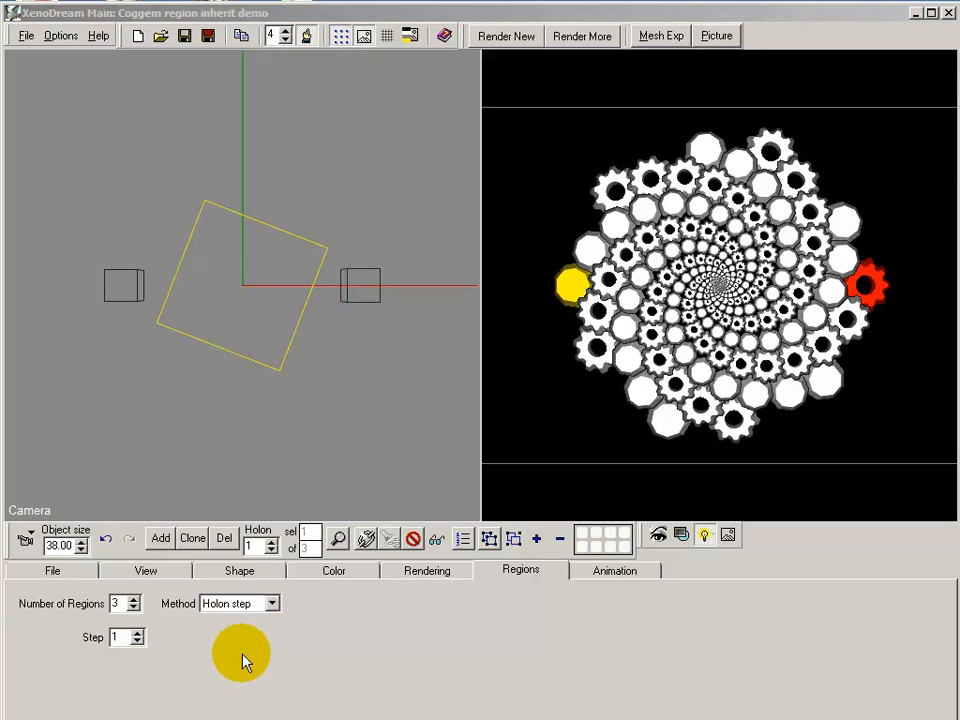
click(134, 608)
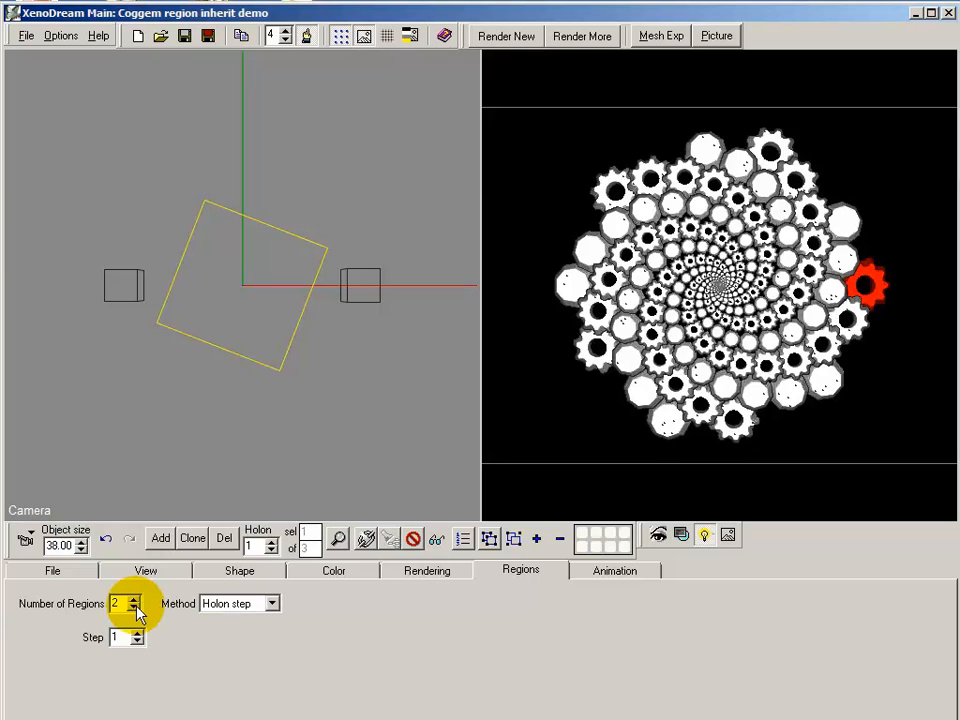
click(134, 608)
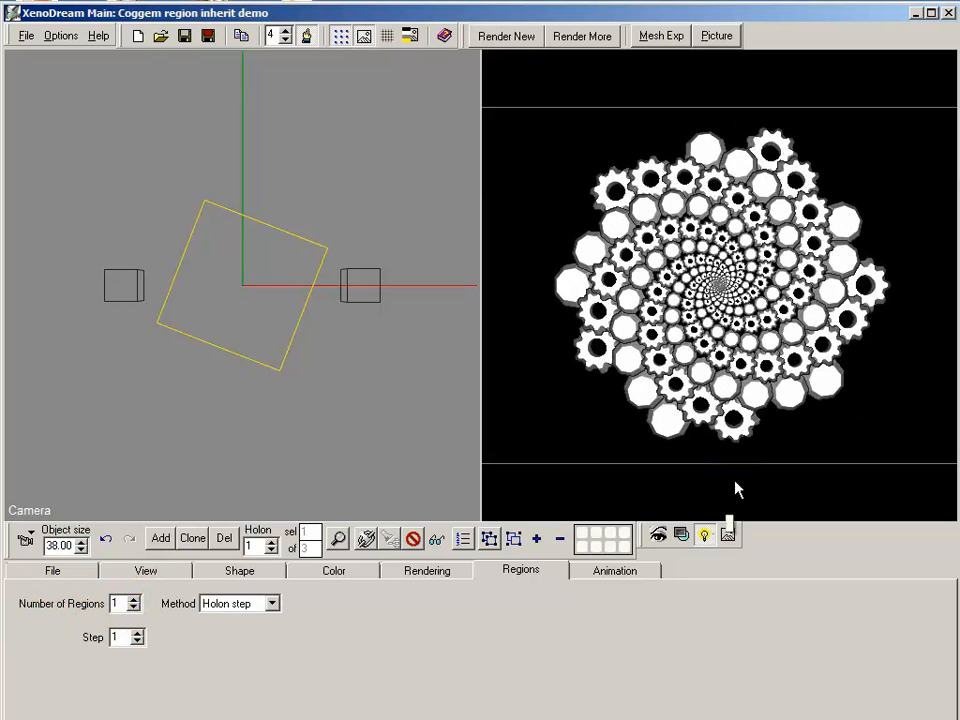
Render a new picture of the single-region gear spiral, stop the render and open its lighting settings
click(507, 38)
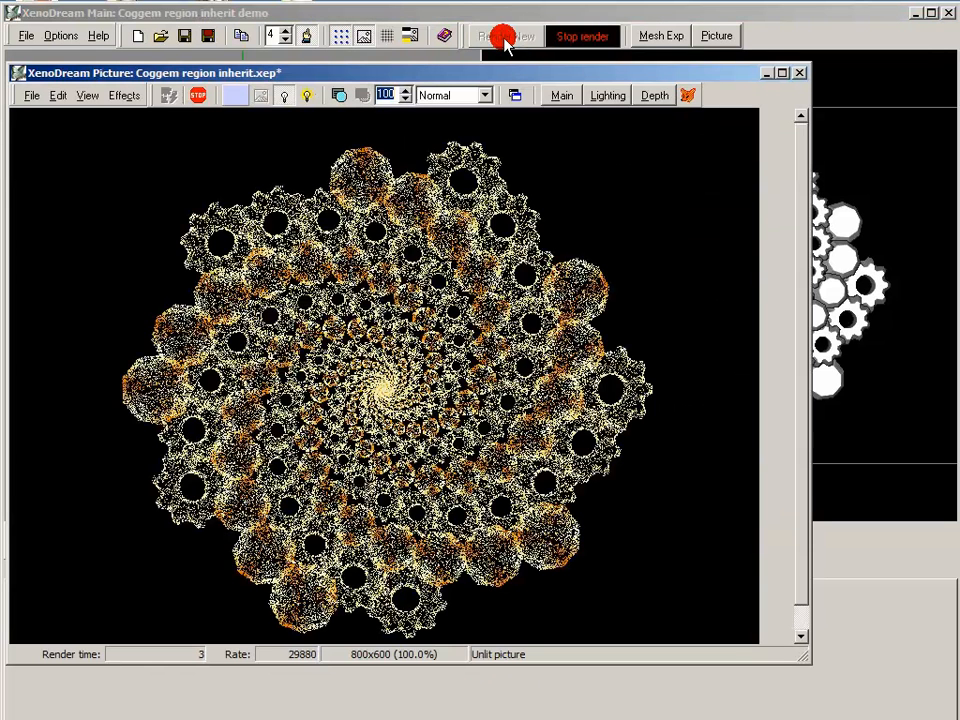
click(197, 95)
click(612, 96)
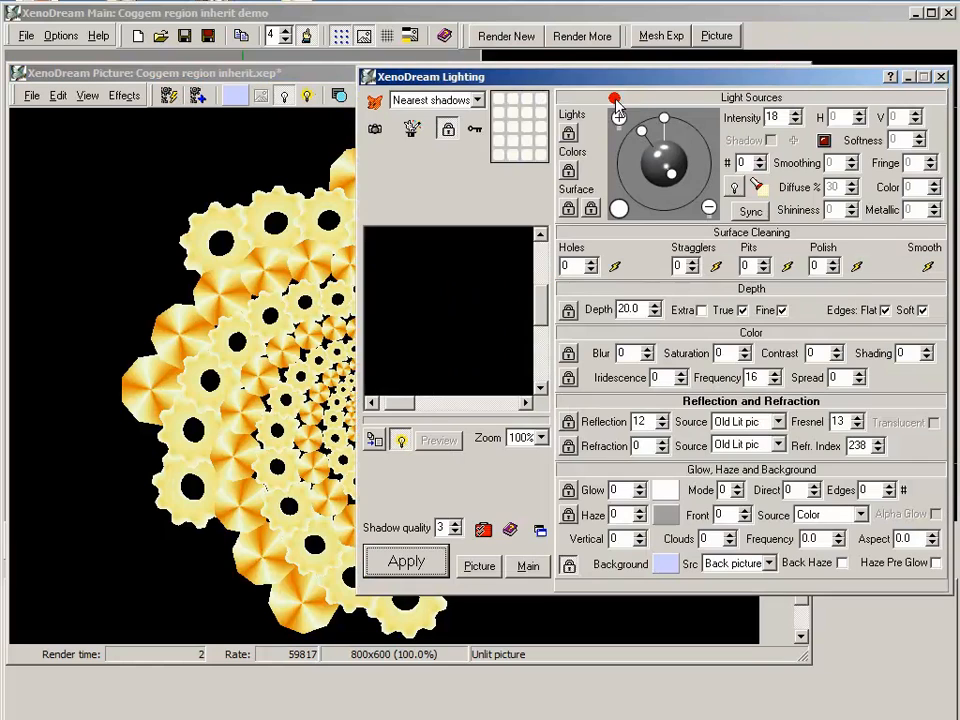
Light the picture with the Metallic preset from the 1.6 Basic category, and close the picture and lighting windows
click(375, 101)
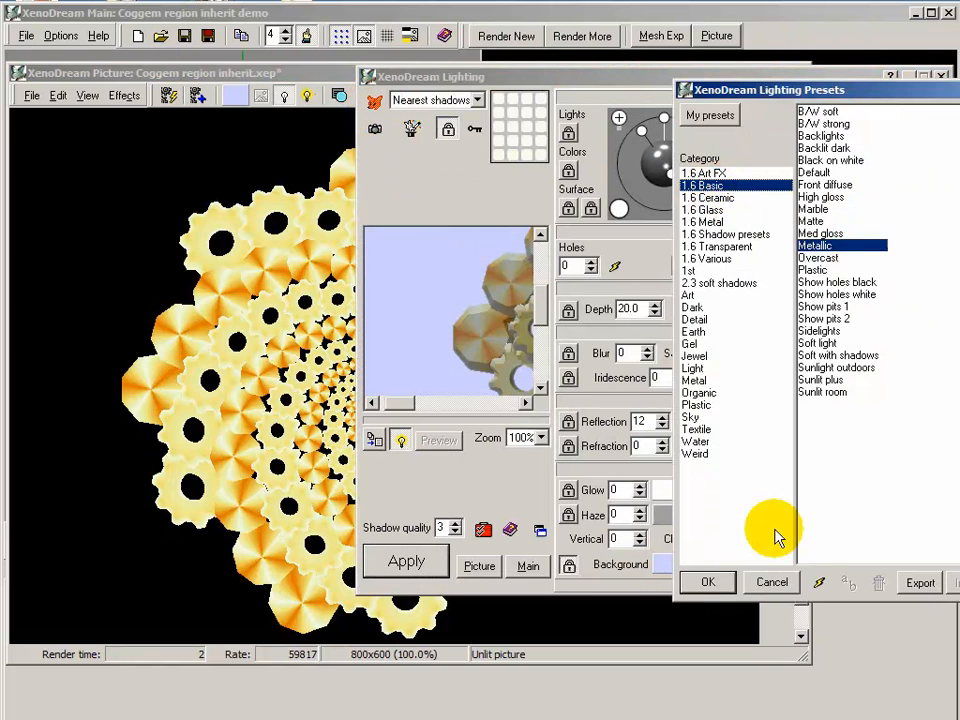
click(731, 583)
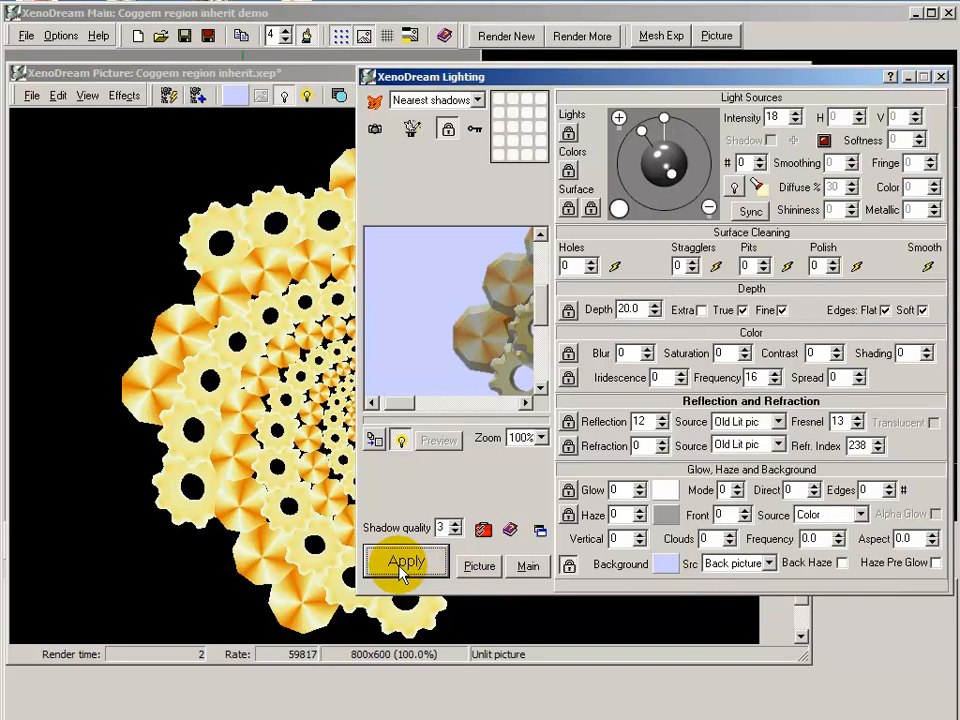
click(403, 562)
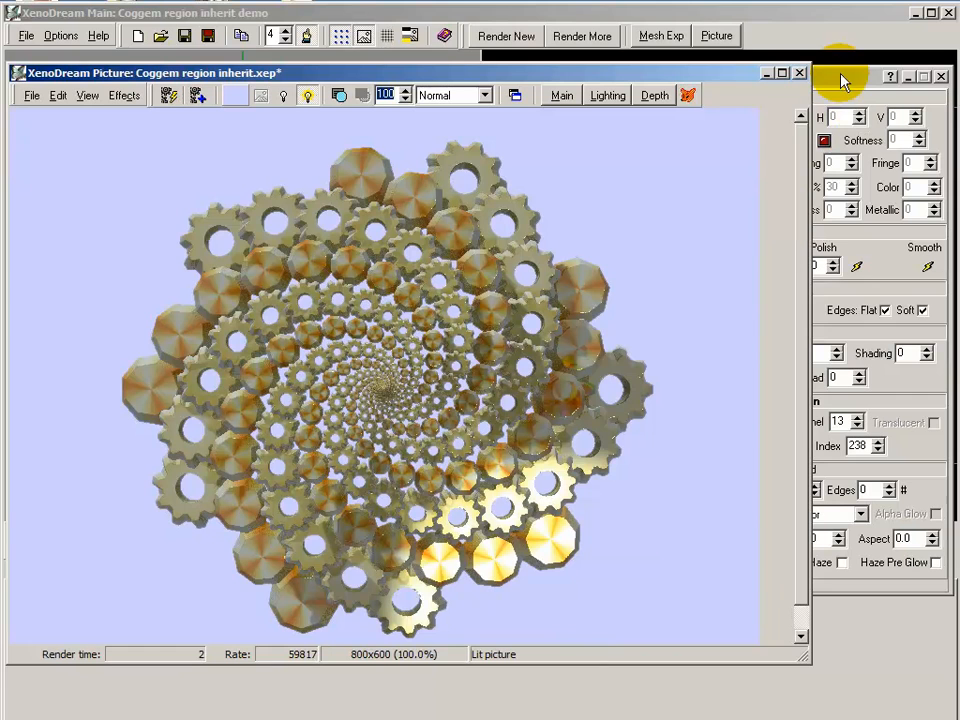
click(800, 73)
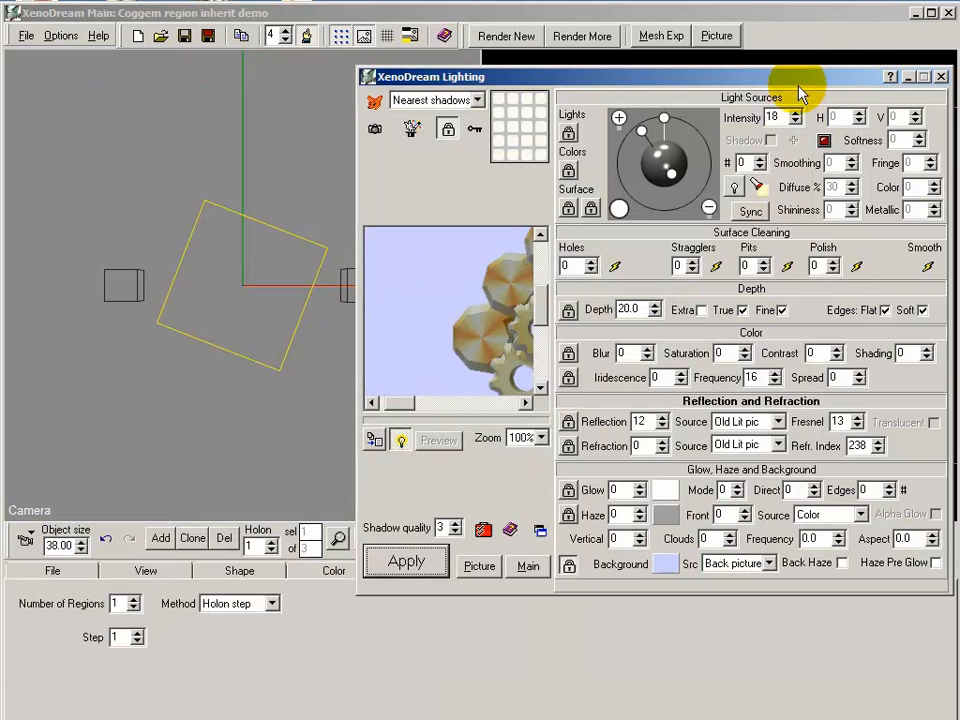
click(944, 76)
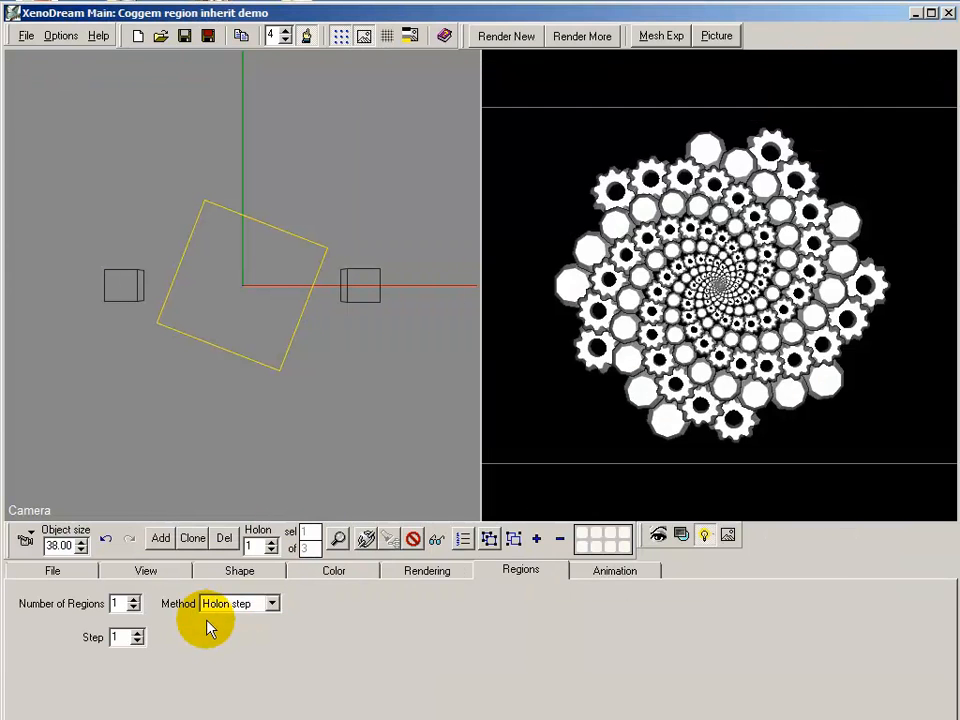
Set the number of regions to 3, render the gear spiral again and apply the current region lighting to it
click(134, 599)
click(134, 599)
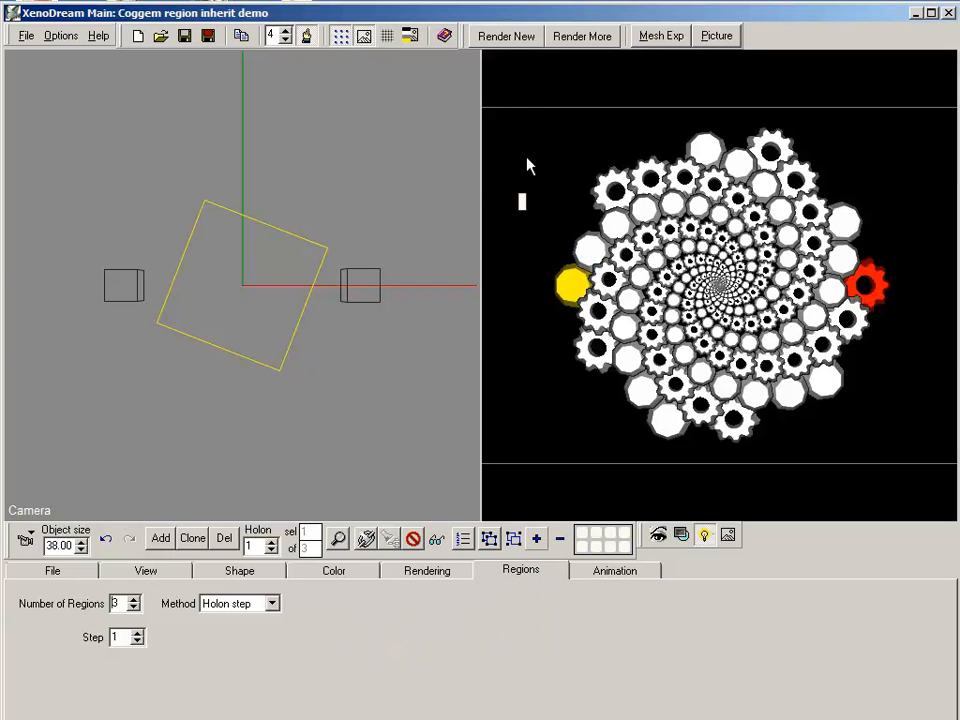
click(507, 38)
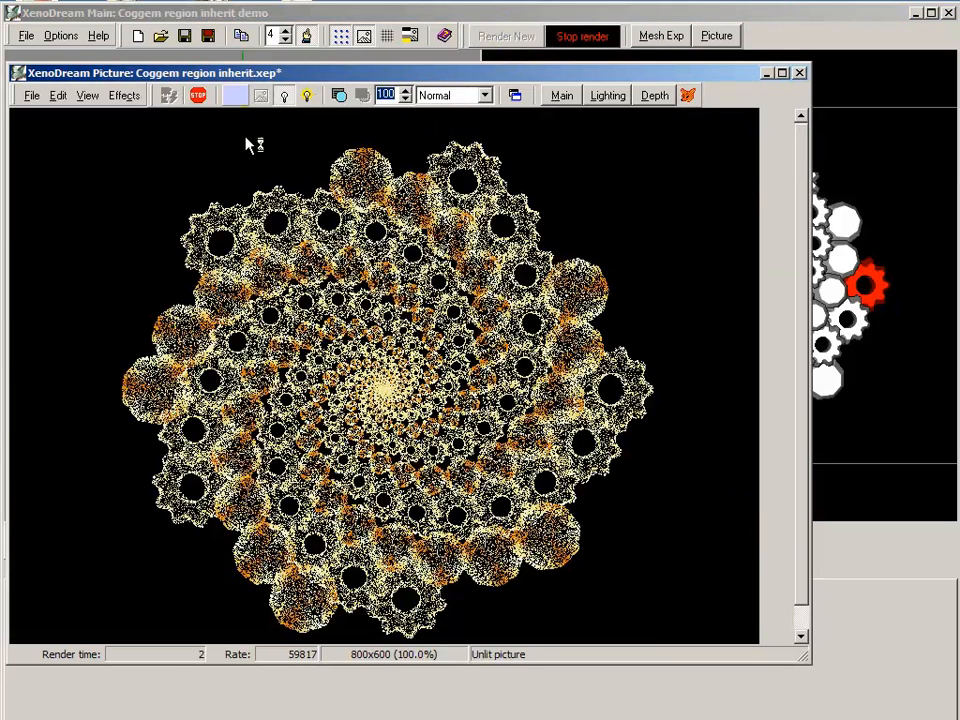
click(199, 96)
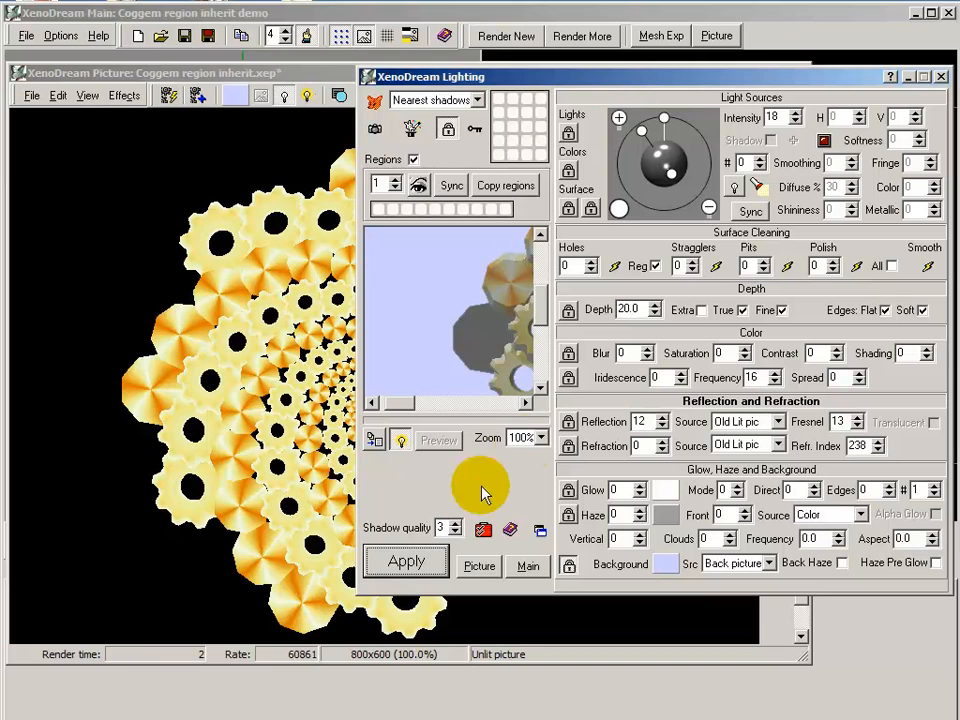
click(406, 562)
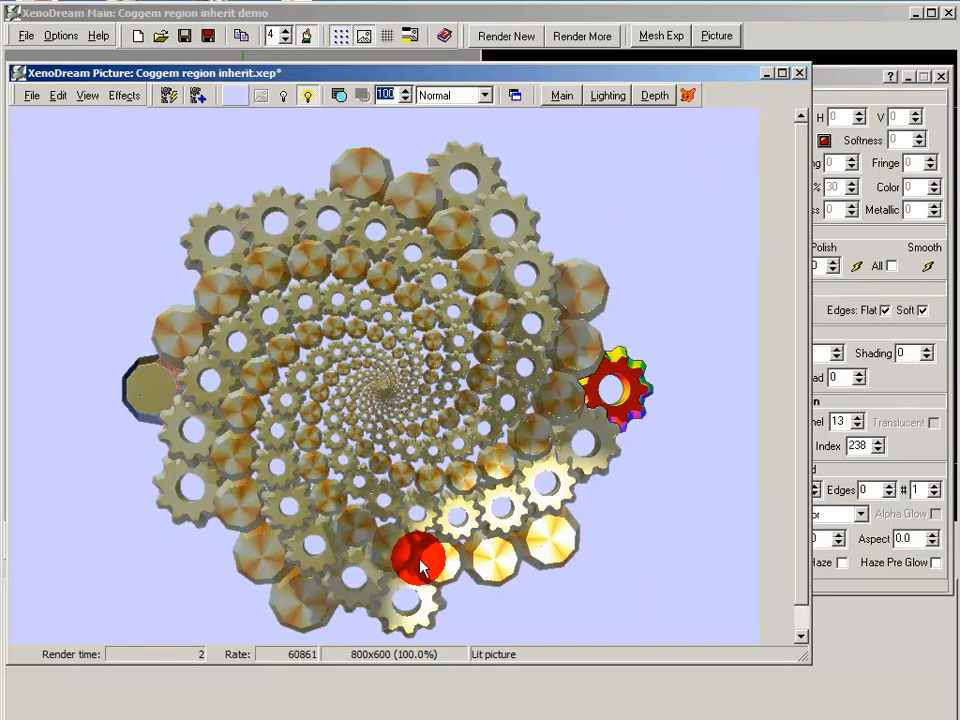
click(846, 78)
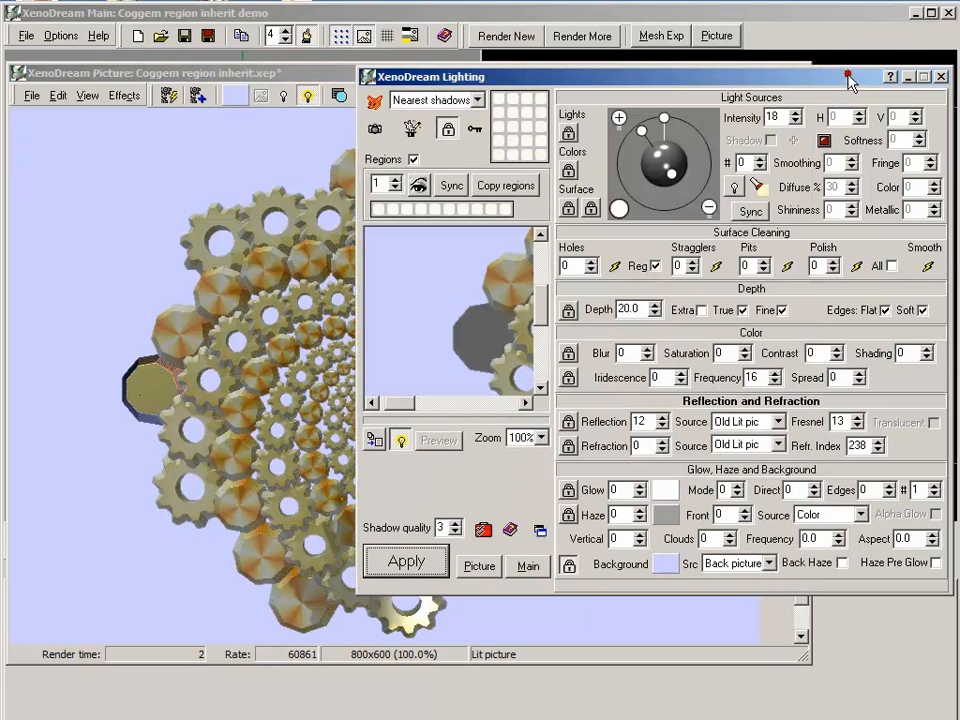
Examine the lighting settings assigned to each of the gear spiral's three regions
click(397, 183)
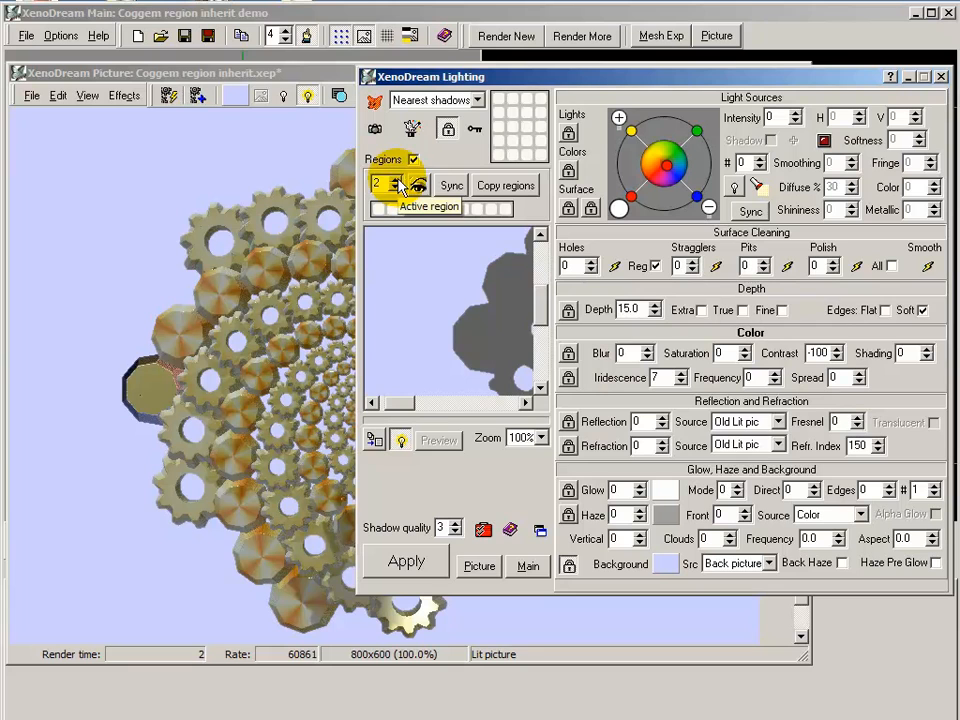
click(396, 181)
click(396, 187)
click(396, 187)
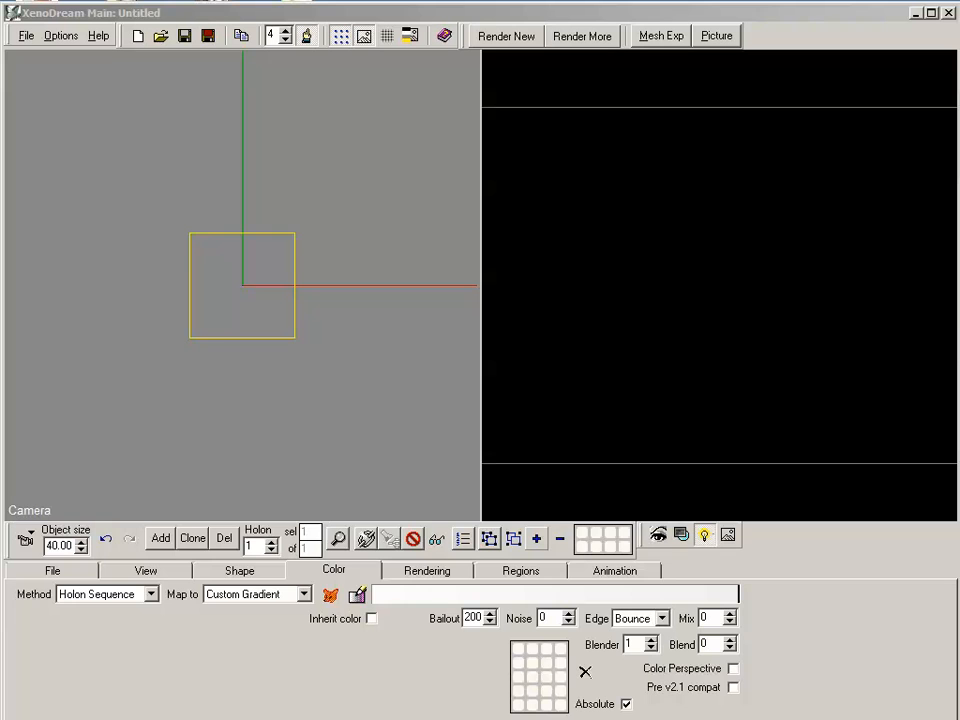
Open the sample file Twistorus goldblack from the Tutorials folder
click(26, 36)
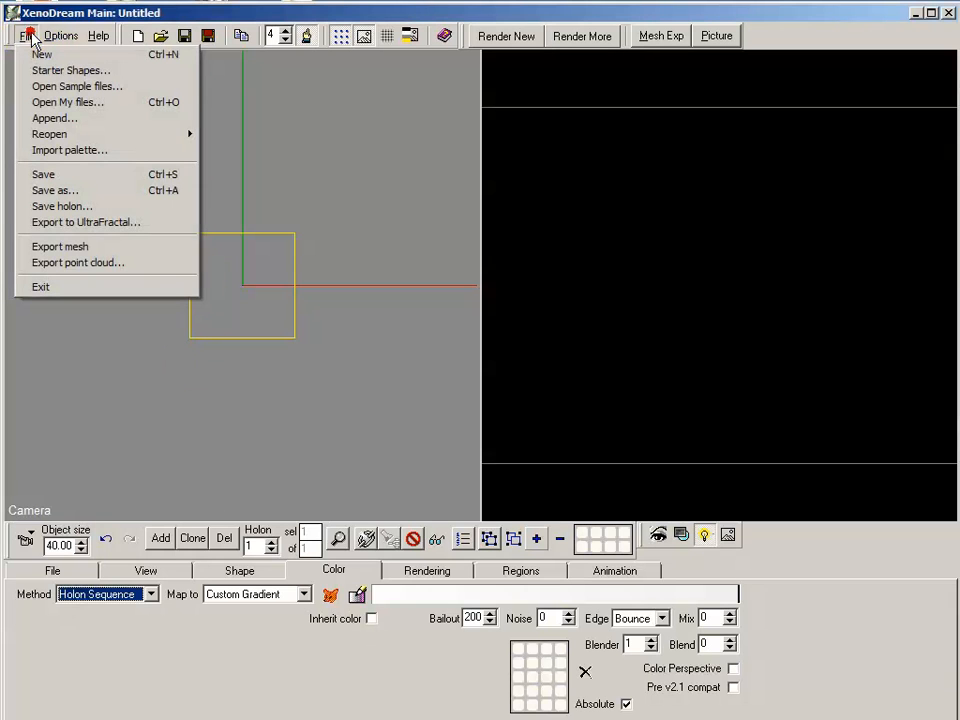
click(40, 88)
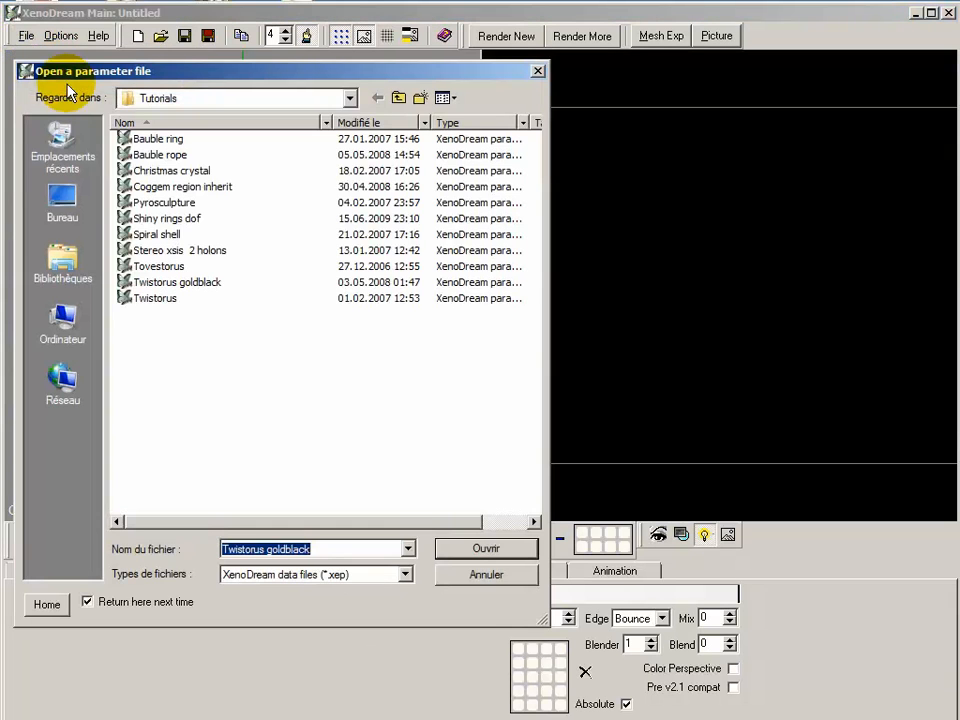
click(197, 283)
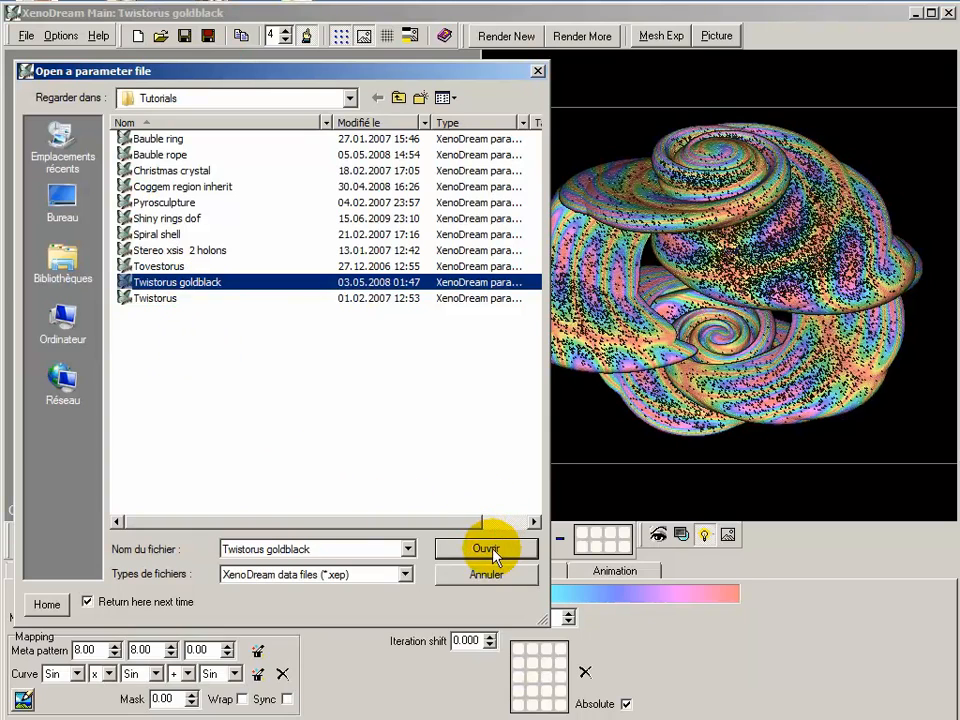
click(489, 549)
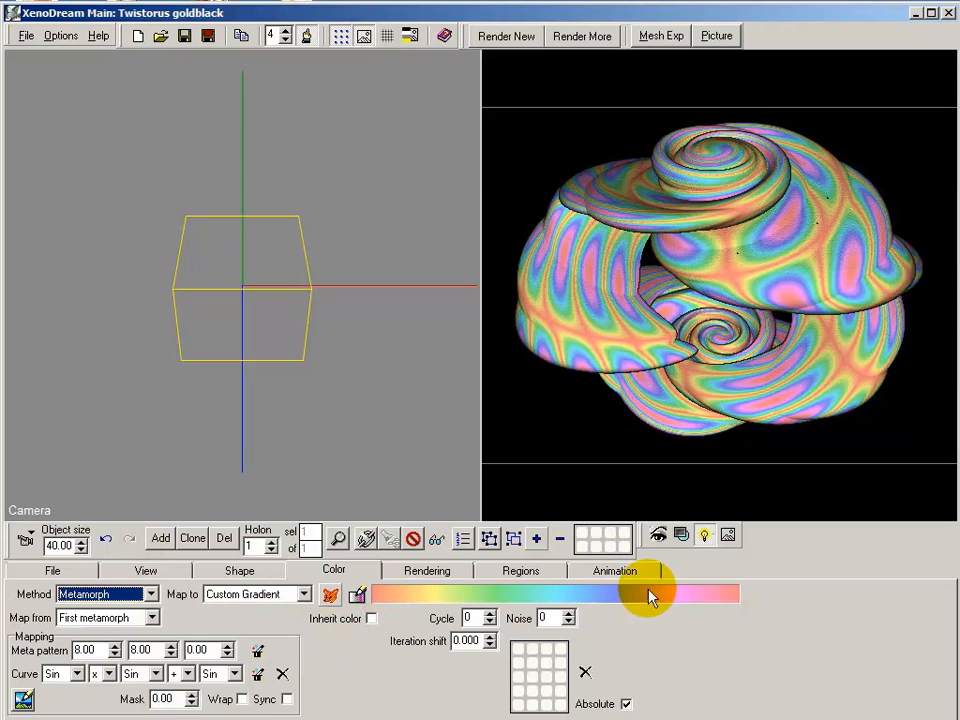
Examine the Twistorus's color mapping and region settings, including the available region methods
click(92, 650)
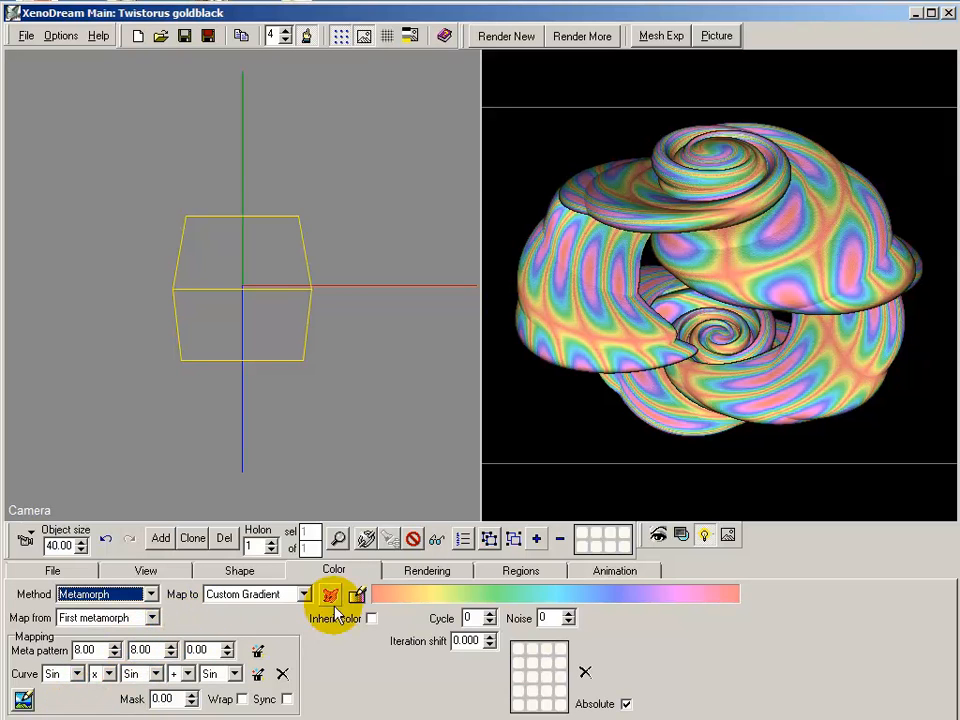
click(520, 575)
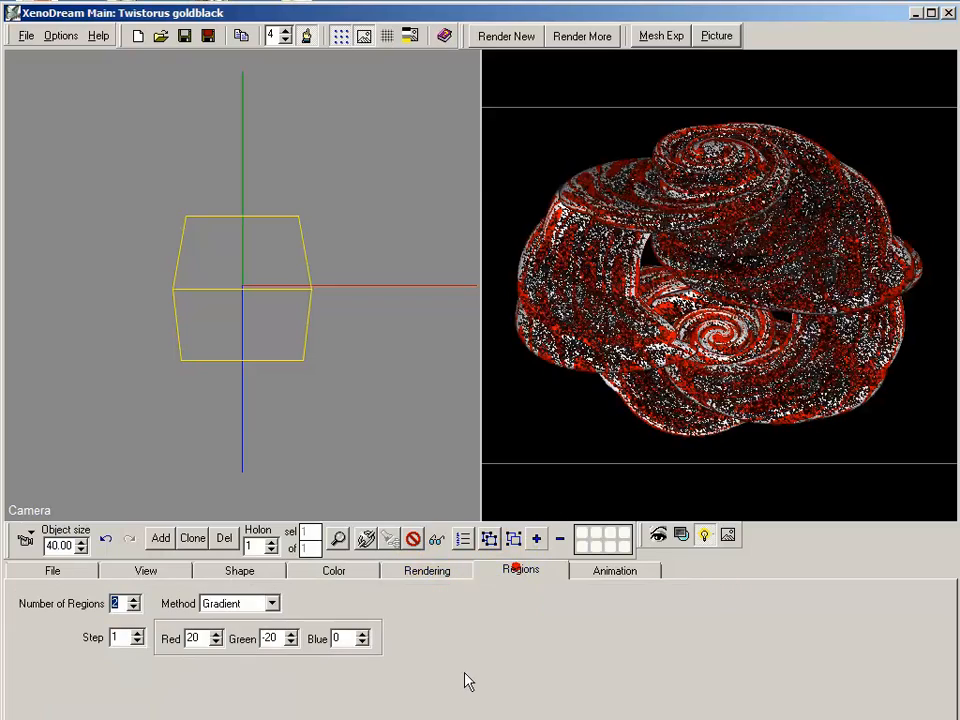
click(272, 605)
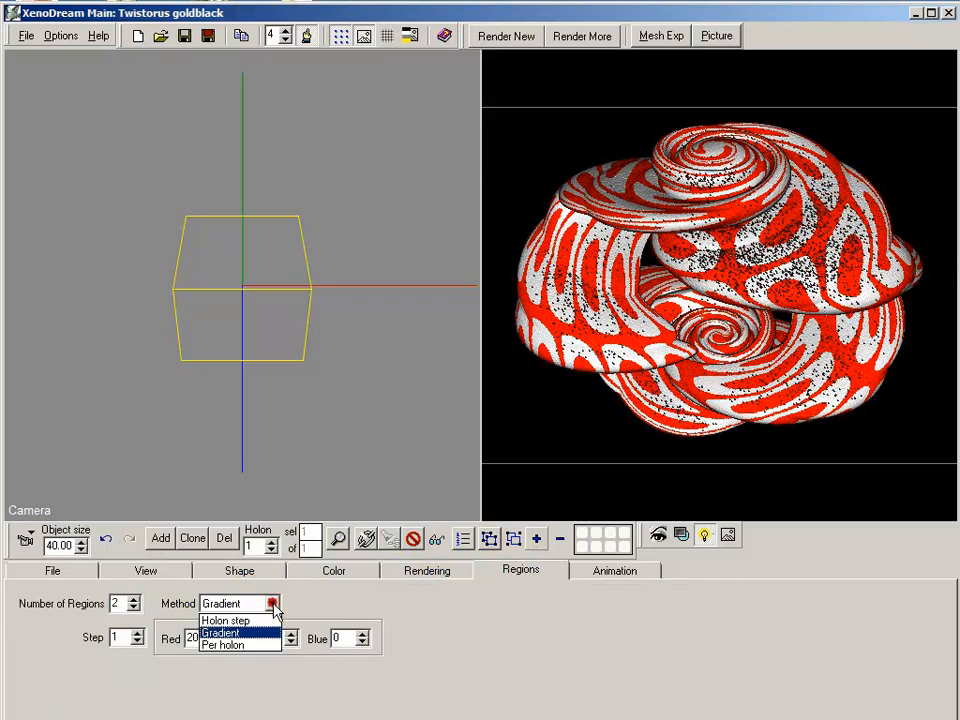
click(275, 610)
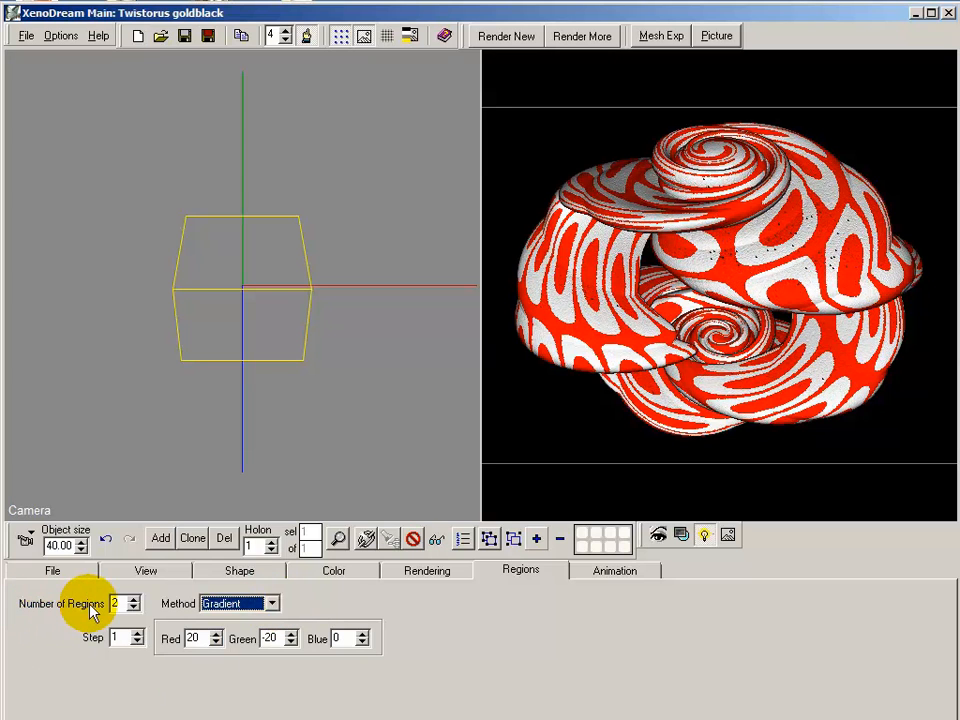
Try the Gradient region method with 1 and 3 regions, and restore the number of regions to 2
click(133, 608)
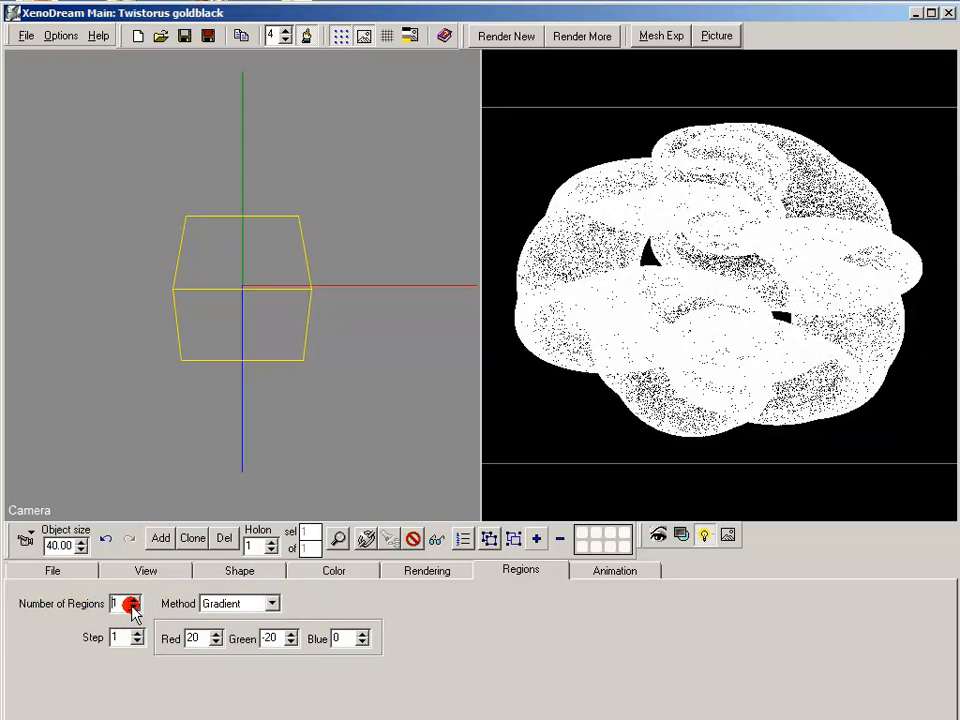
click(133, 599)
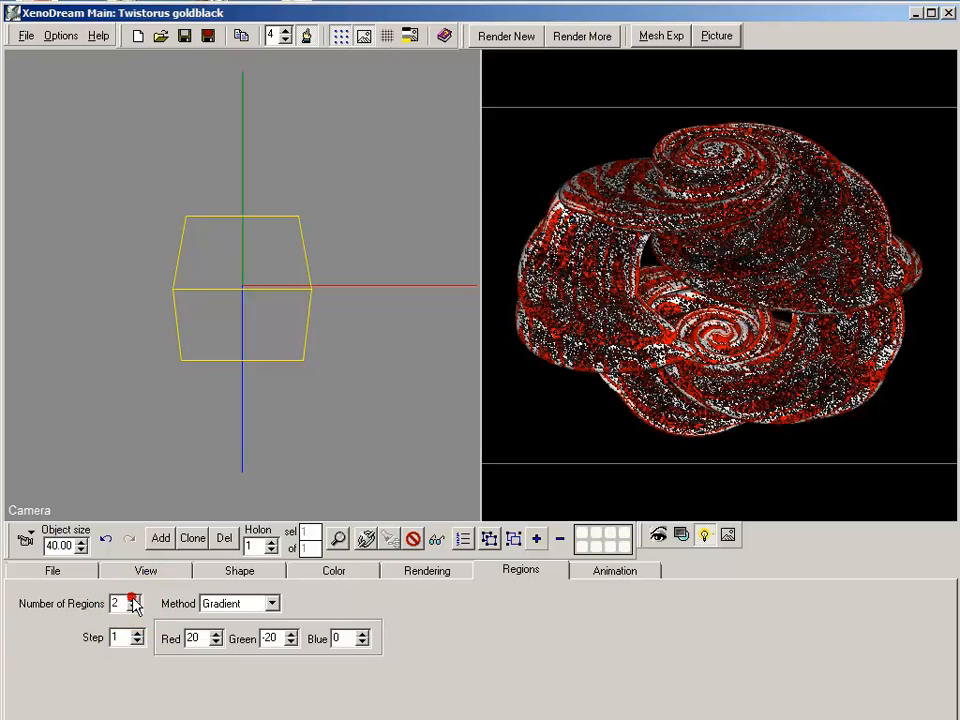
click(133, 600)
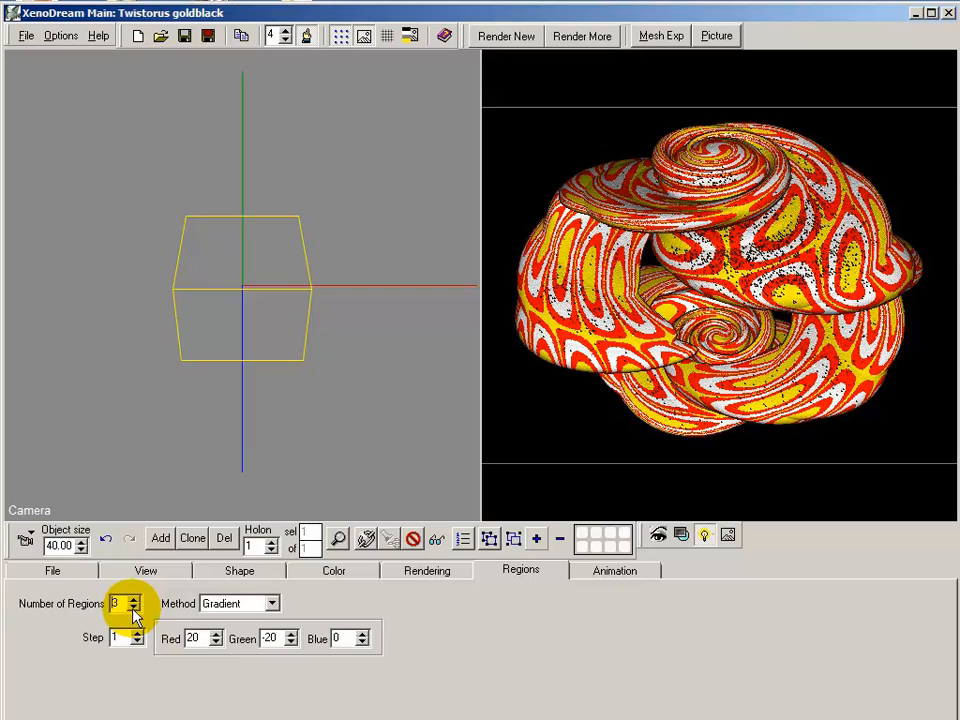
click(133, 608)
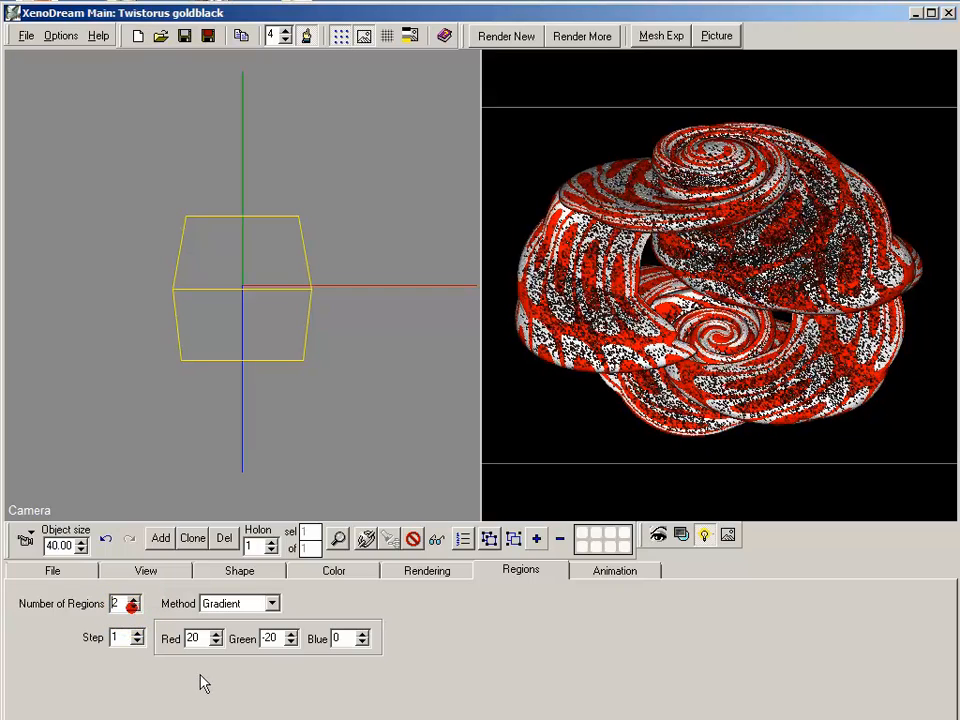
click(194, 638)
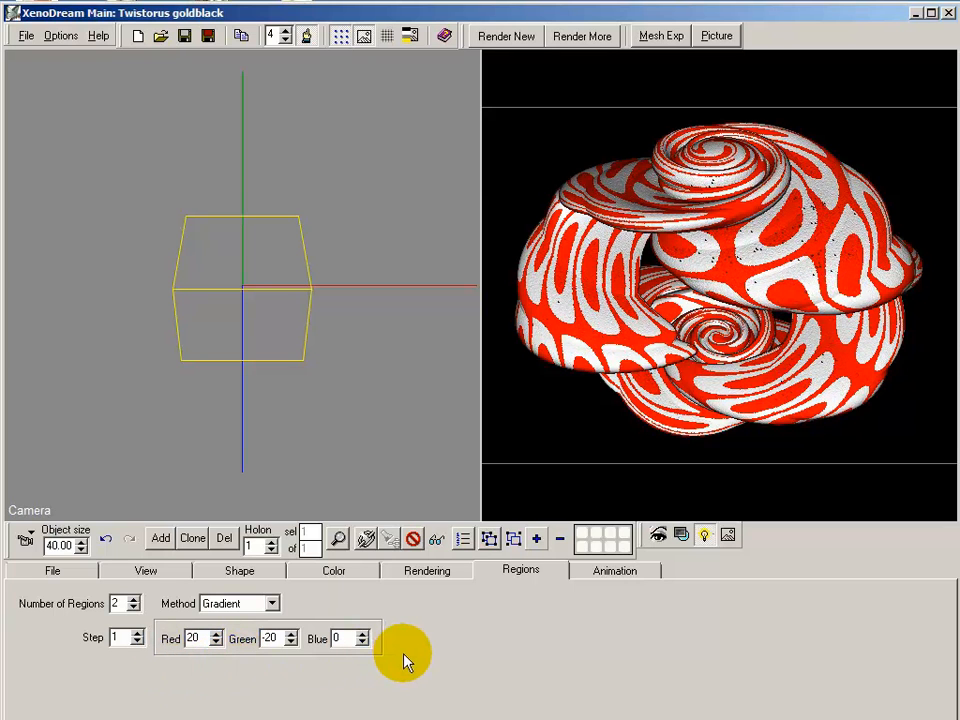
Render a new picture of the Twistorus, stop the render and open its lighting settings
click(507, 36)
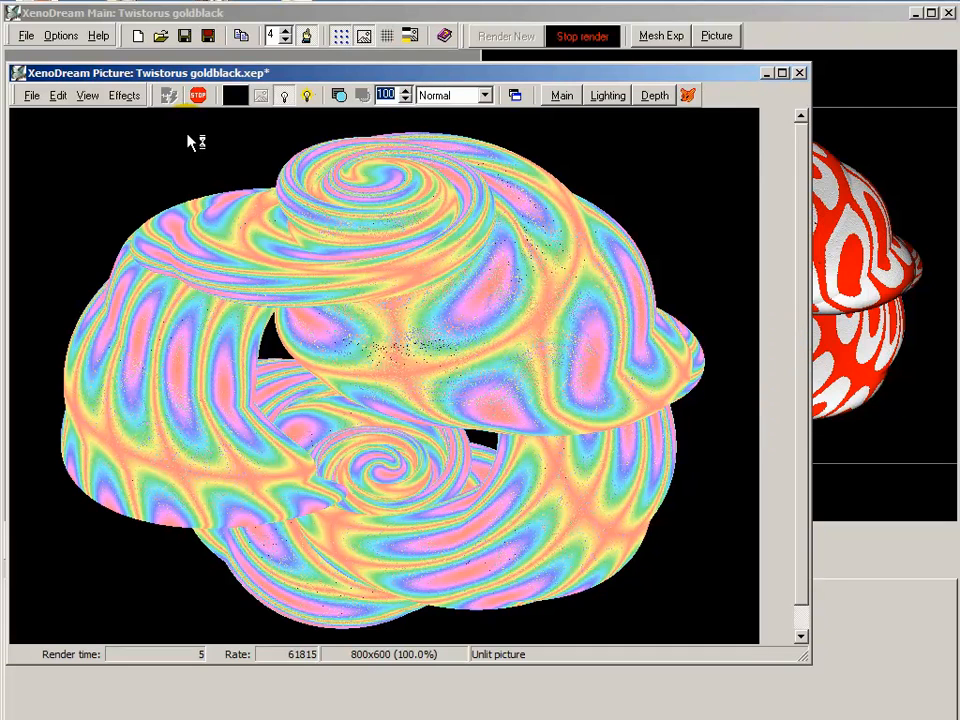
click(199, 97)
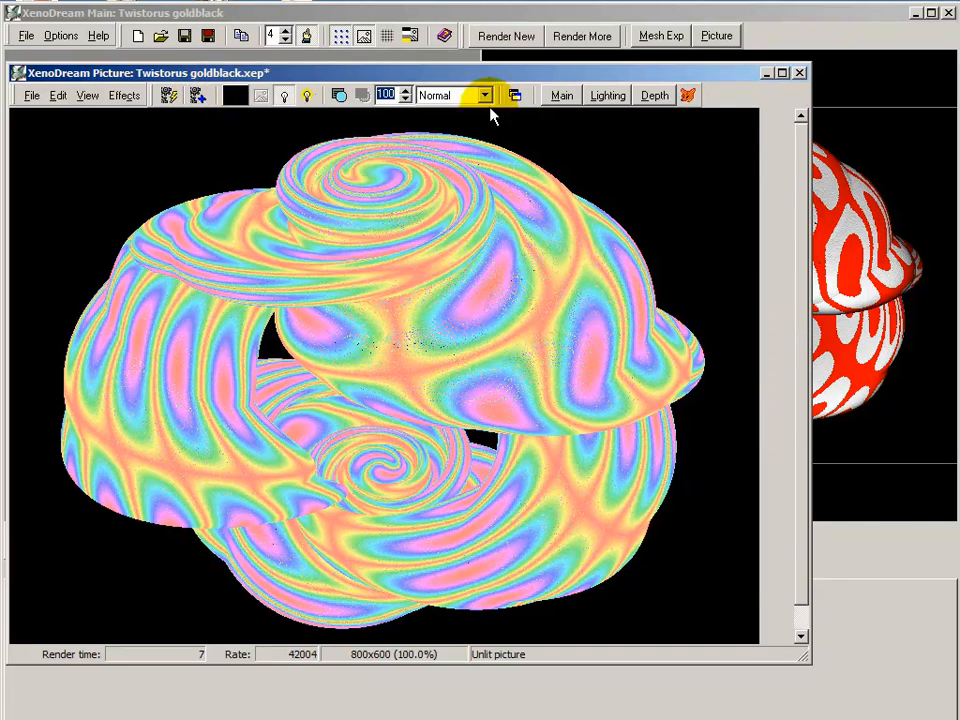
click(606, 96)
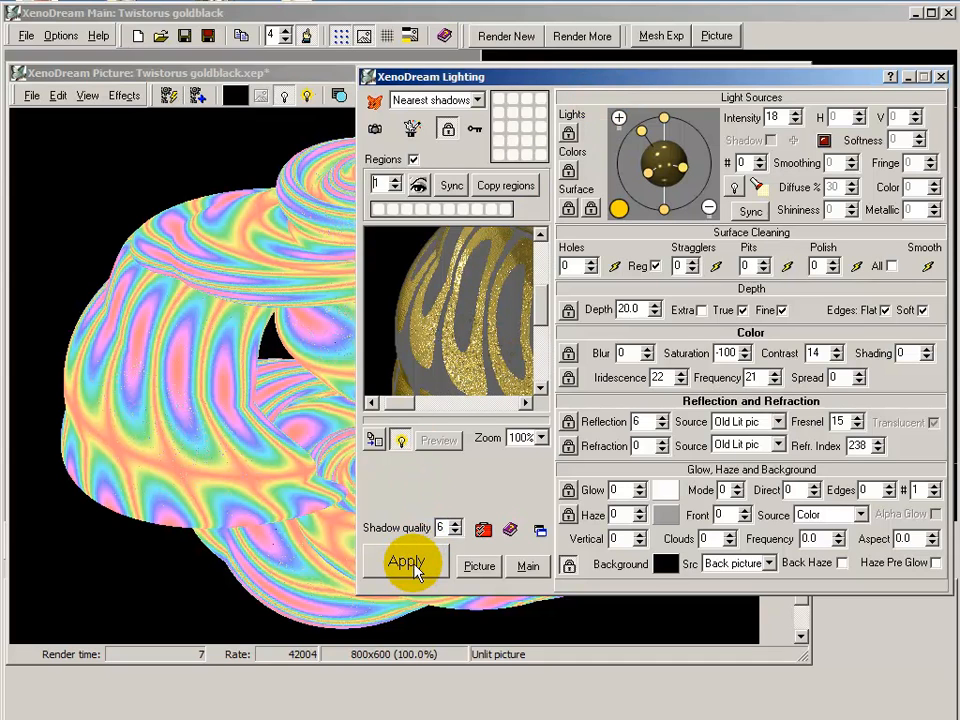
Compare the lighting of the Twistorus's regions 1 and 2, and apply the region lighting to the picture
click(396, 181)
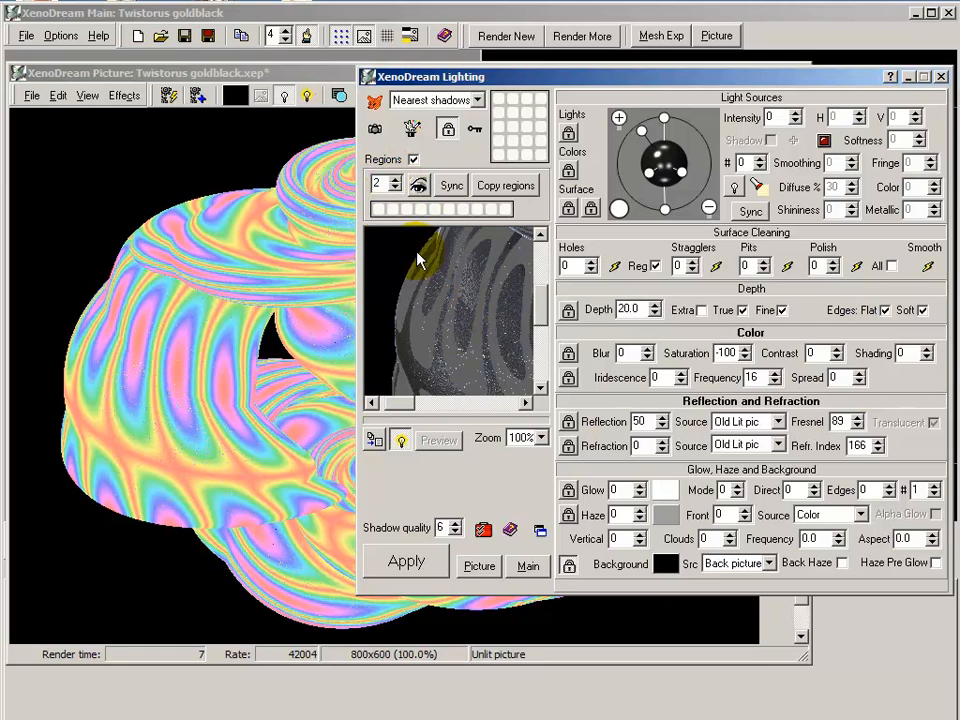
click(396, 190)
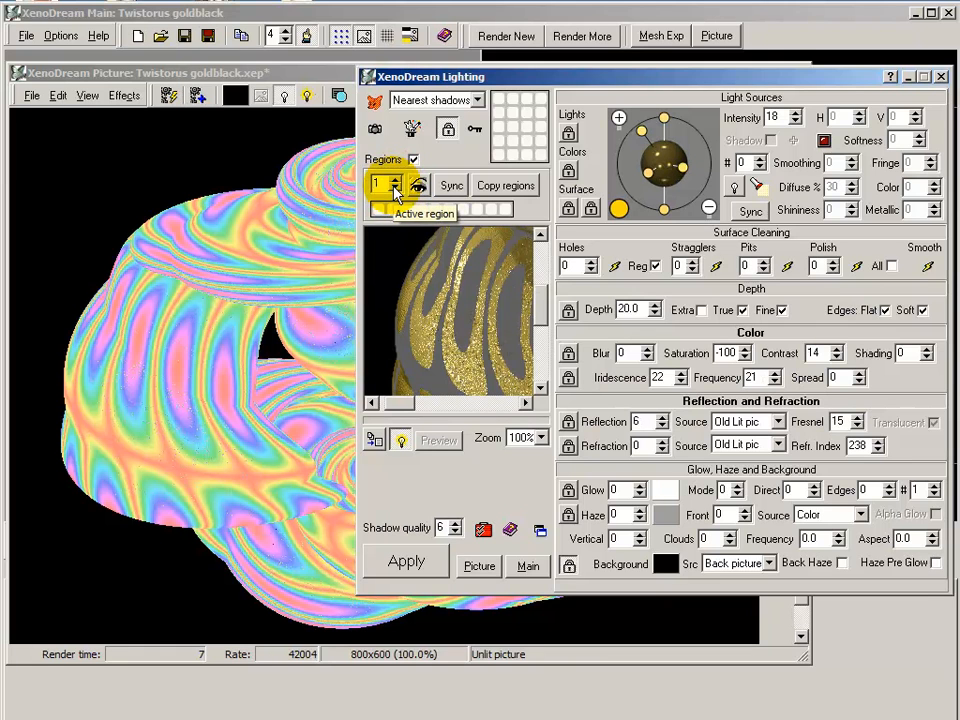
click(396, 181)
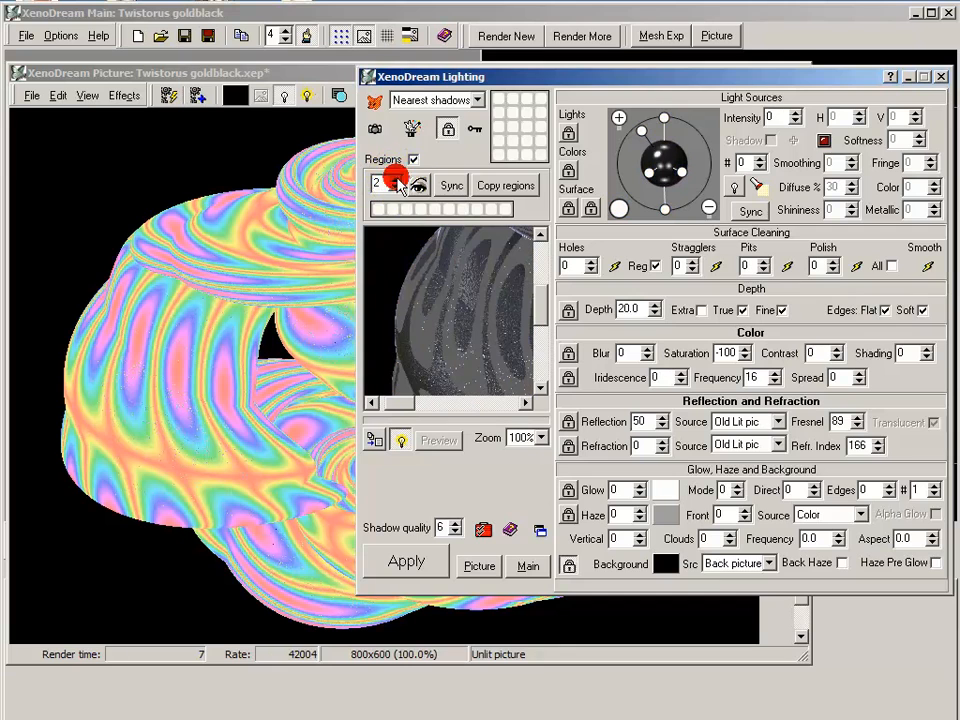
click(410, 566)
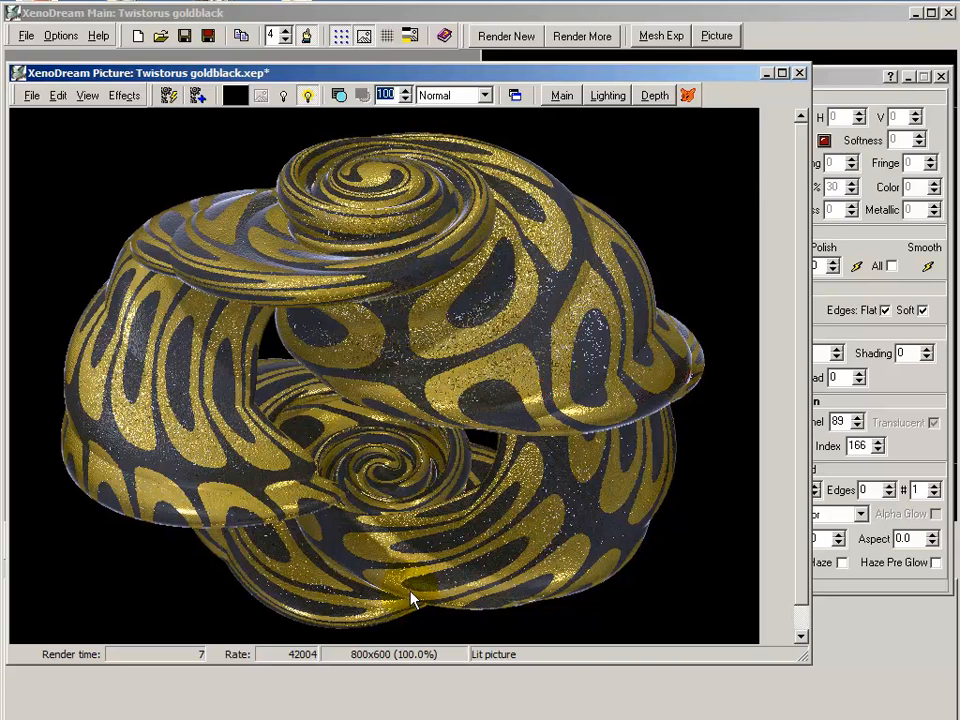